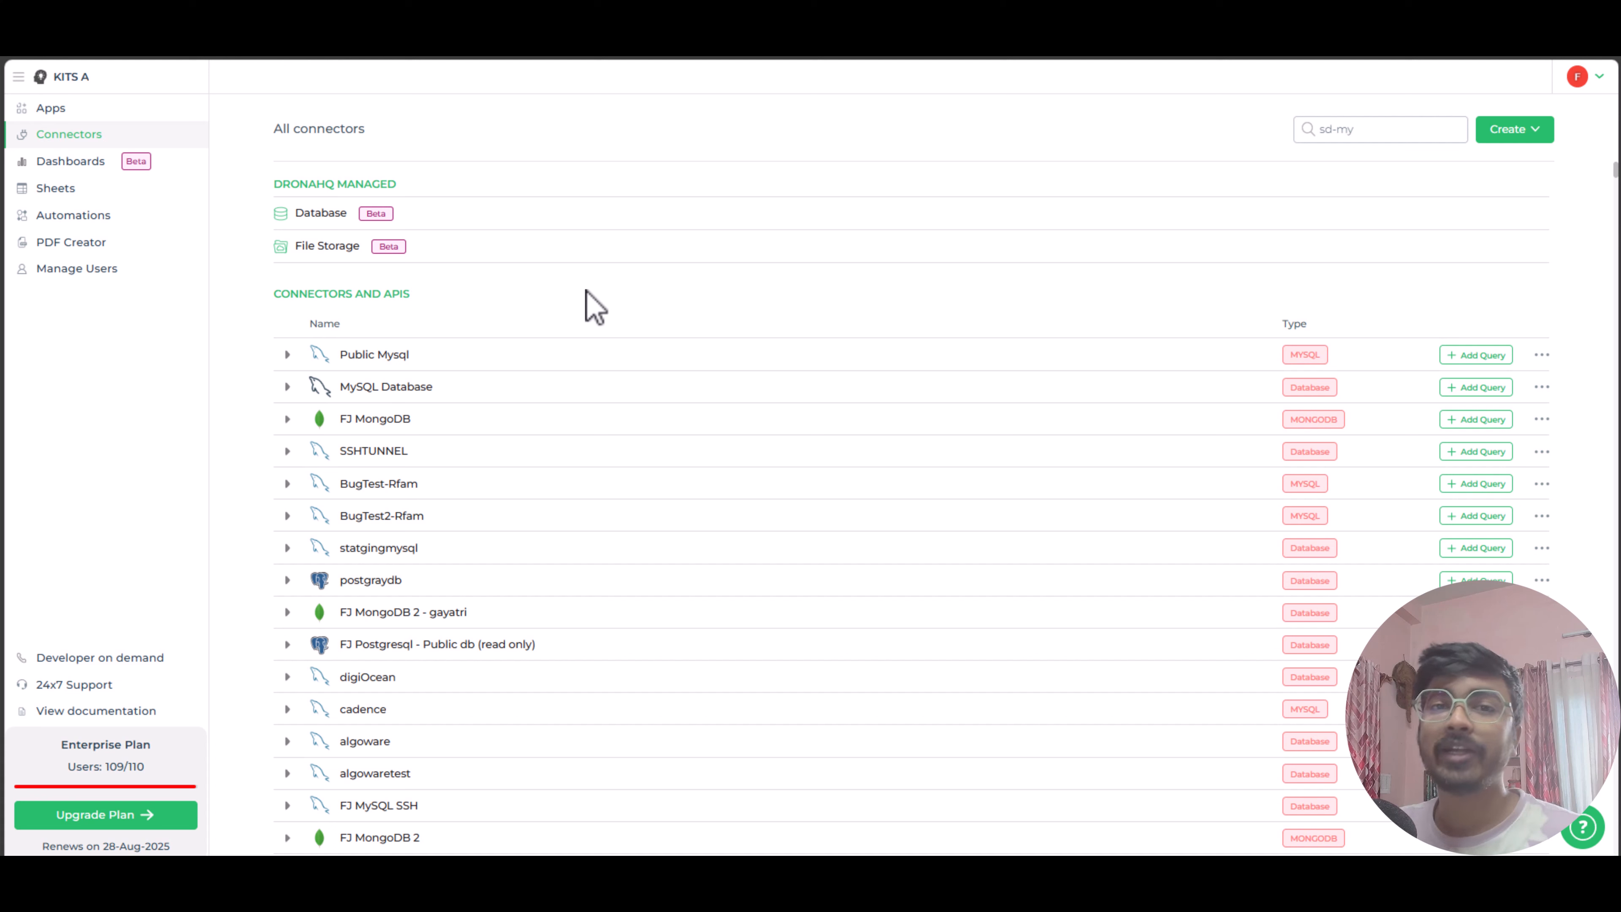
Create a new MySQL database connector and name it SD-MYSQL.
left_click(1538, 138)
left_click(1433, 166)
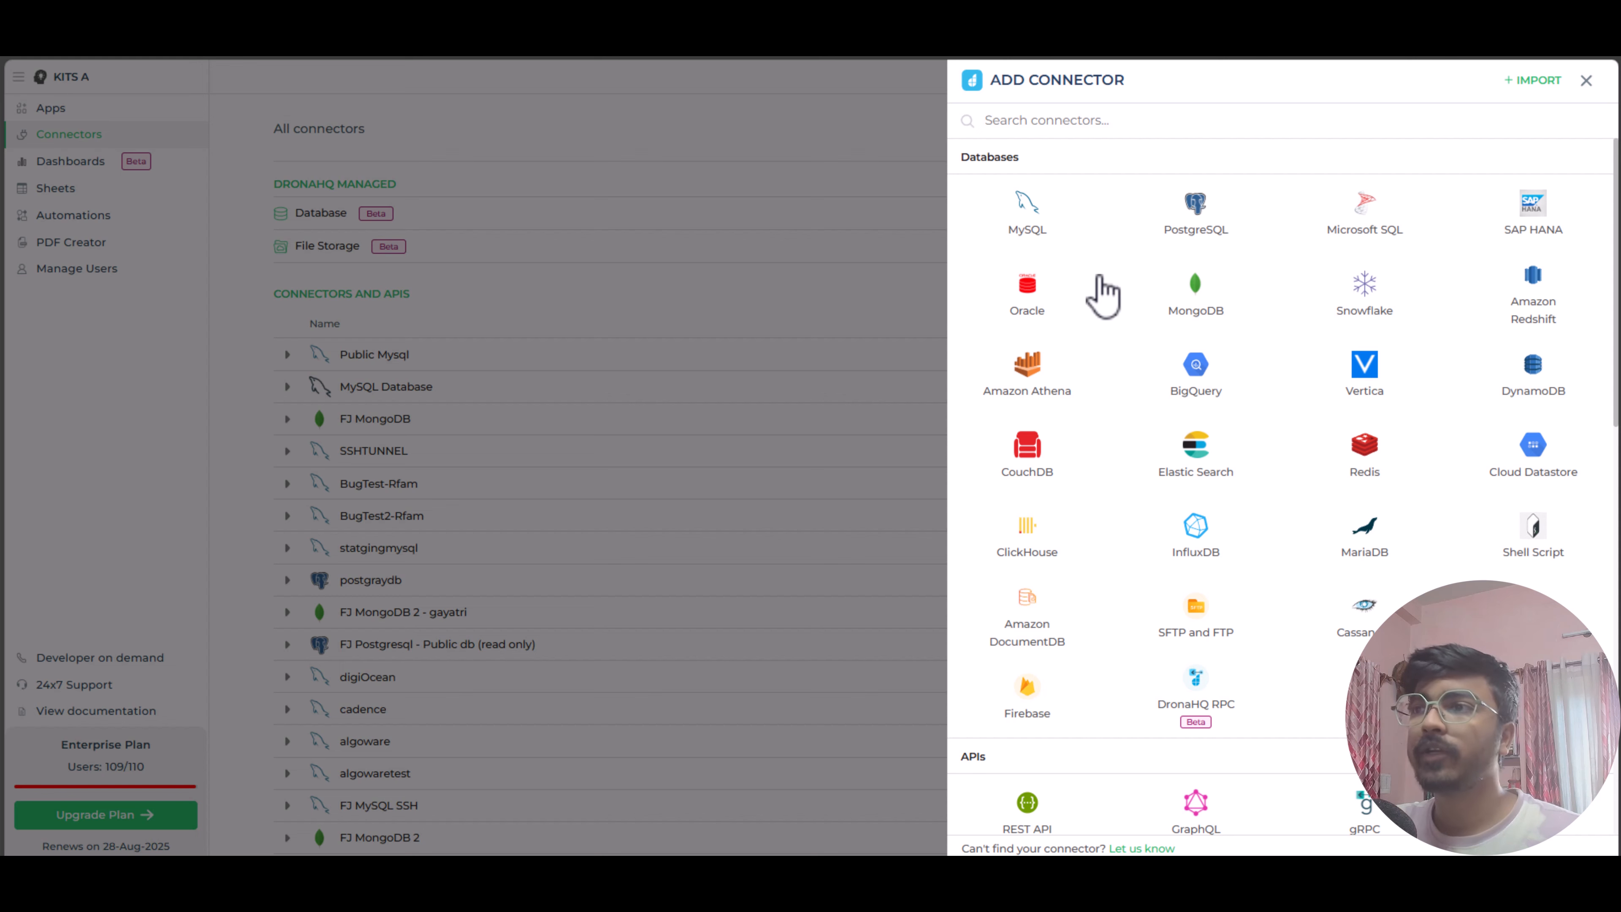
scroll(1101, 294, "down", 10)
scroll(1118, 308, "up", 10)
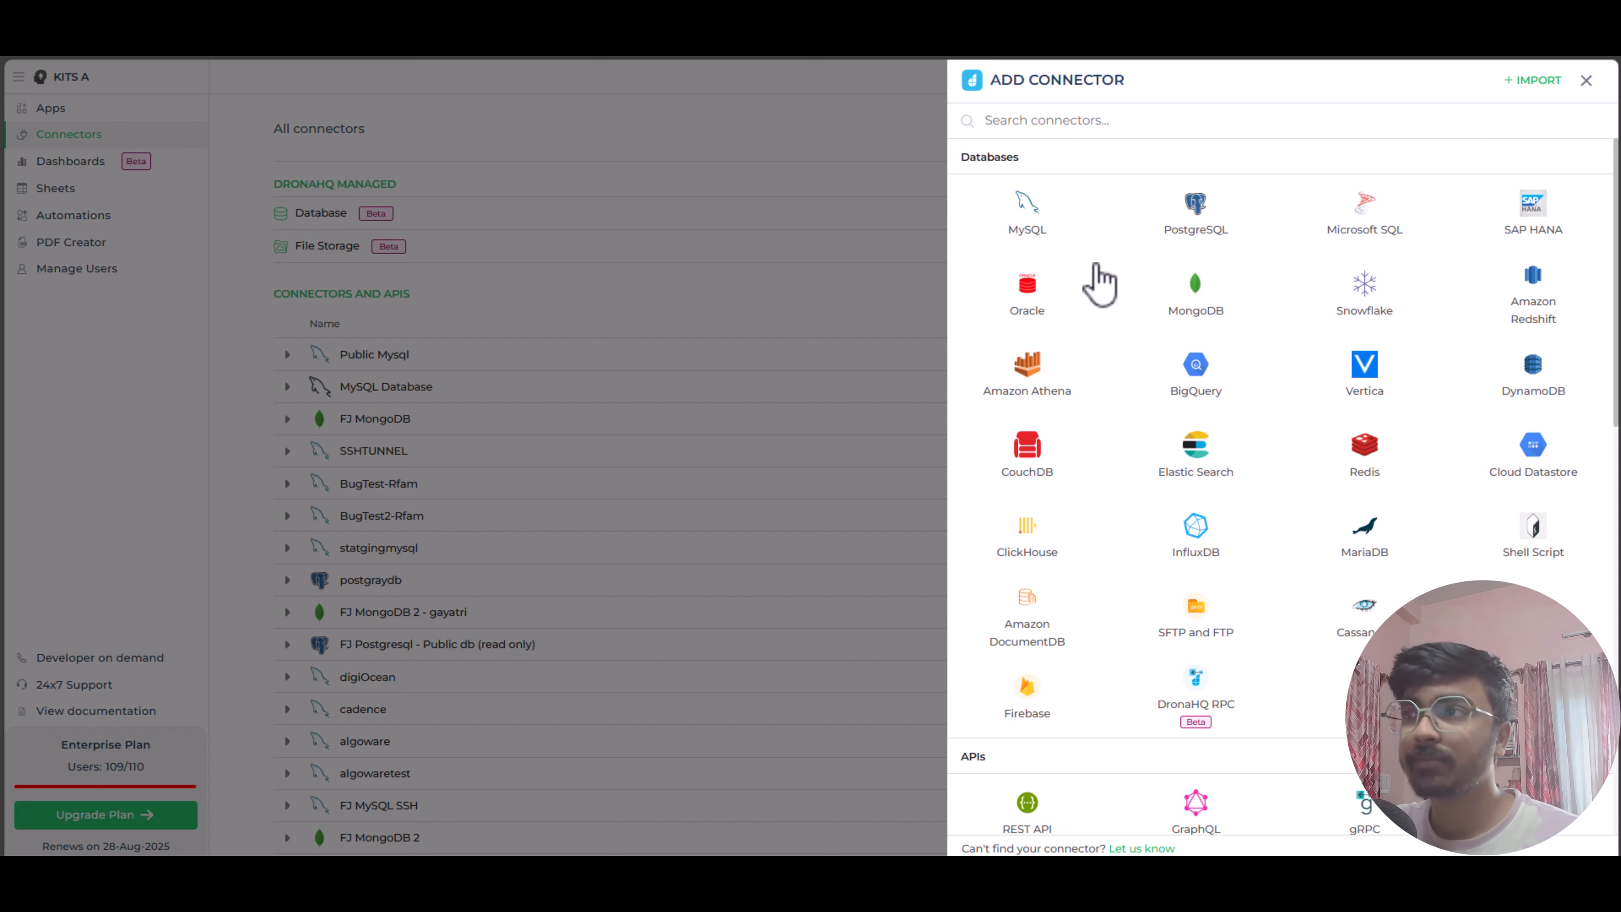
left_click(1027, 217)
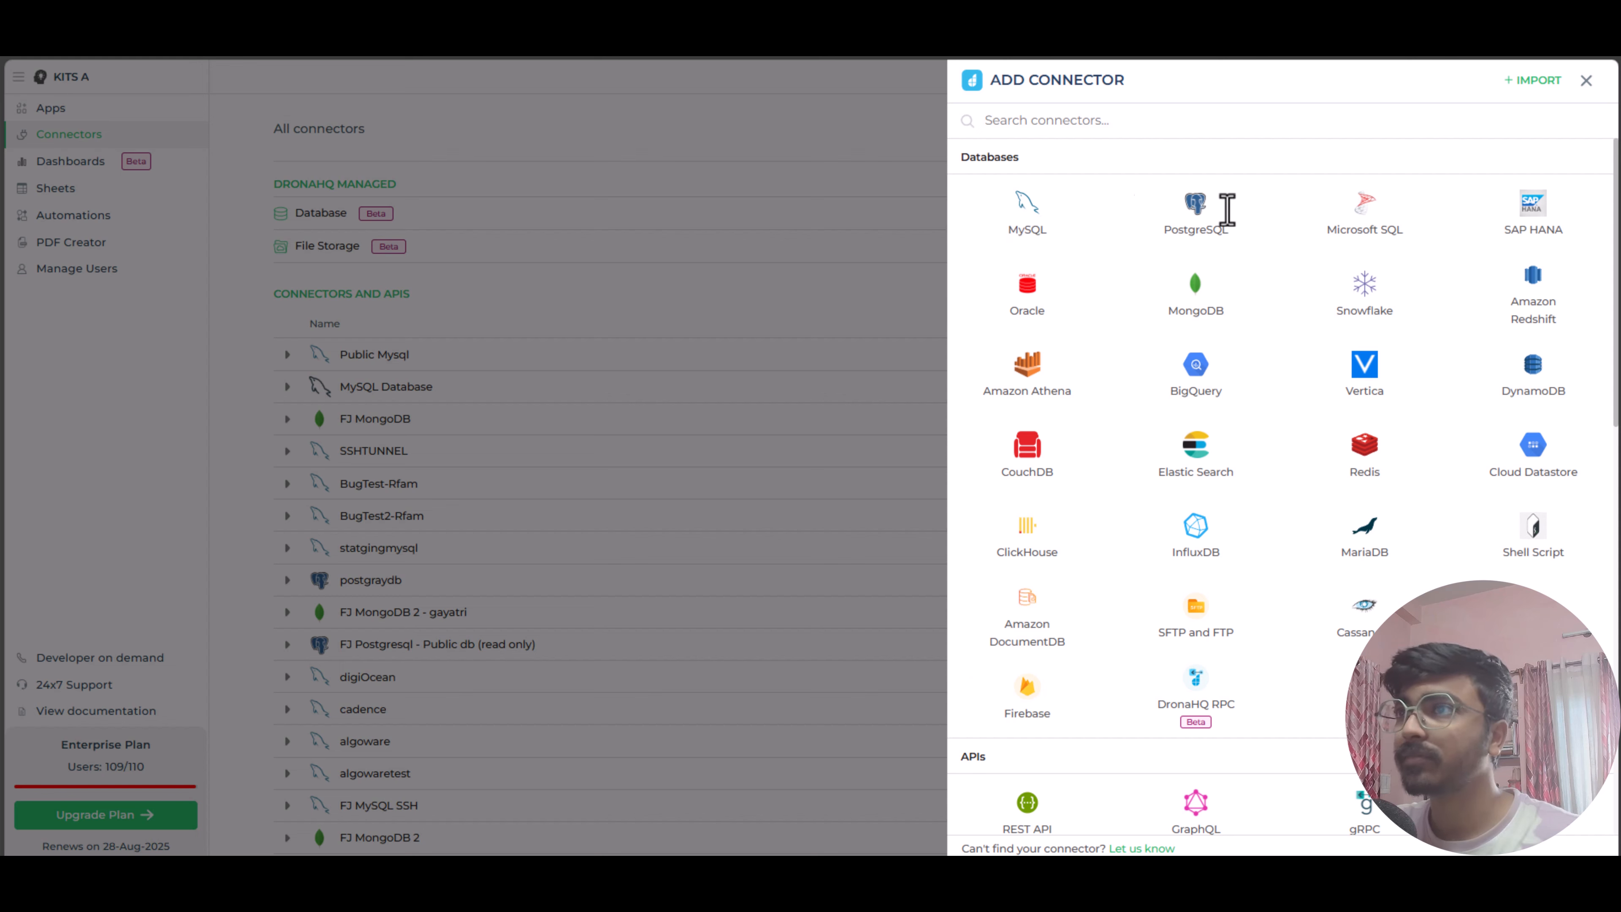
left_click(1068, 165)
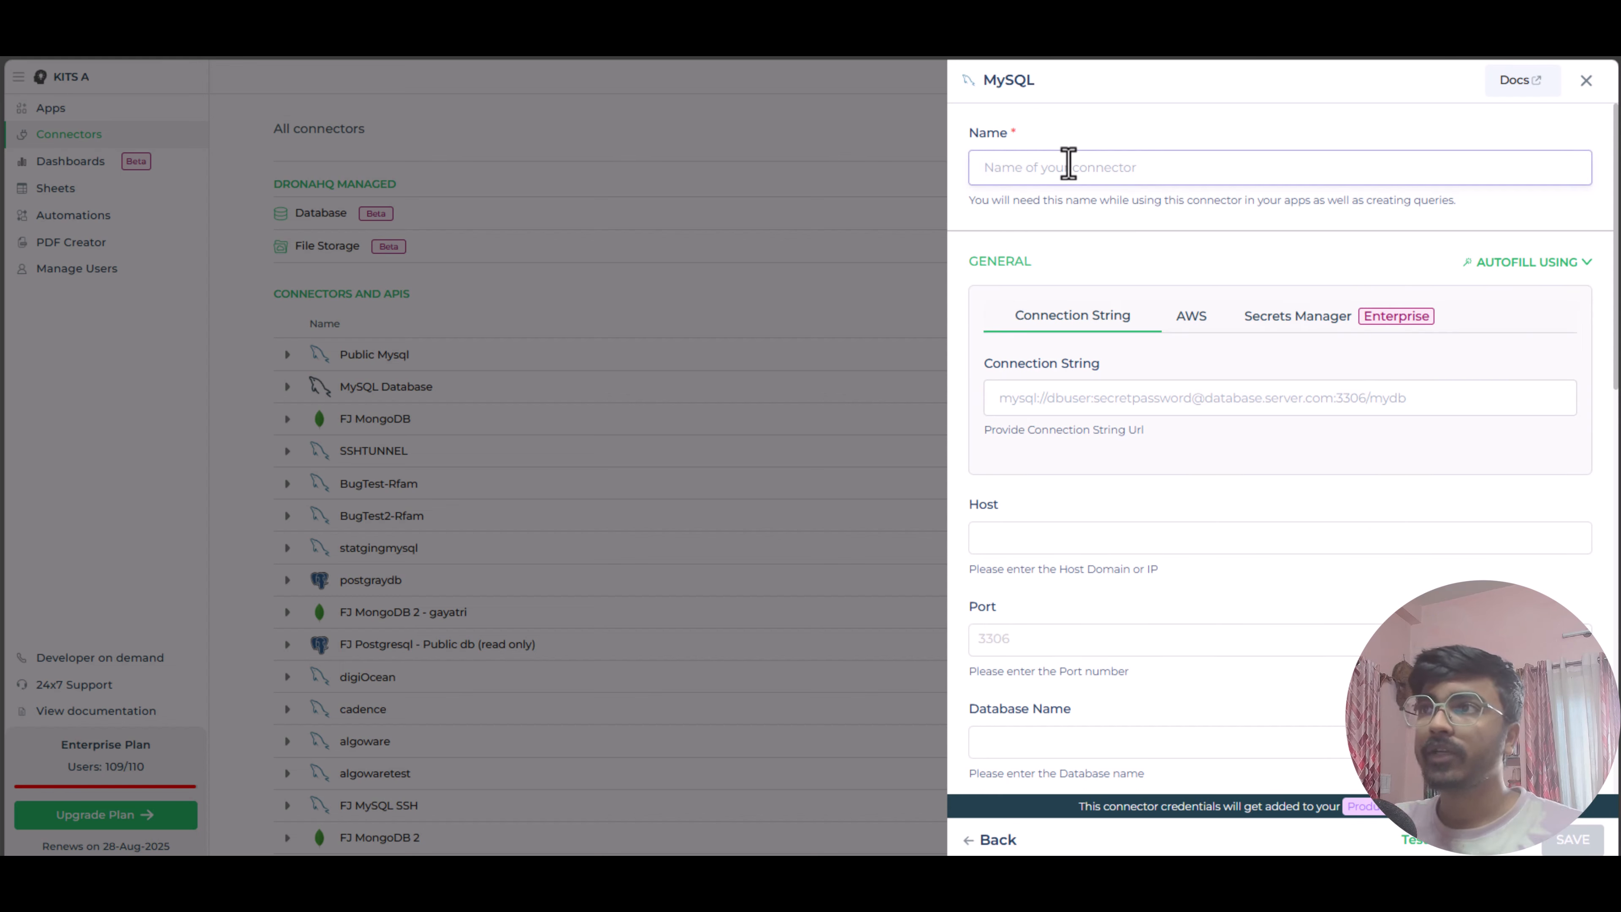
type("SD-MYSQL")
left_click(1047, 398)
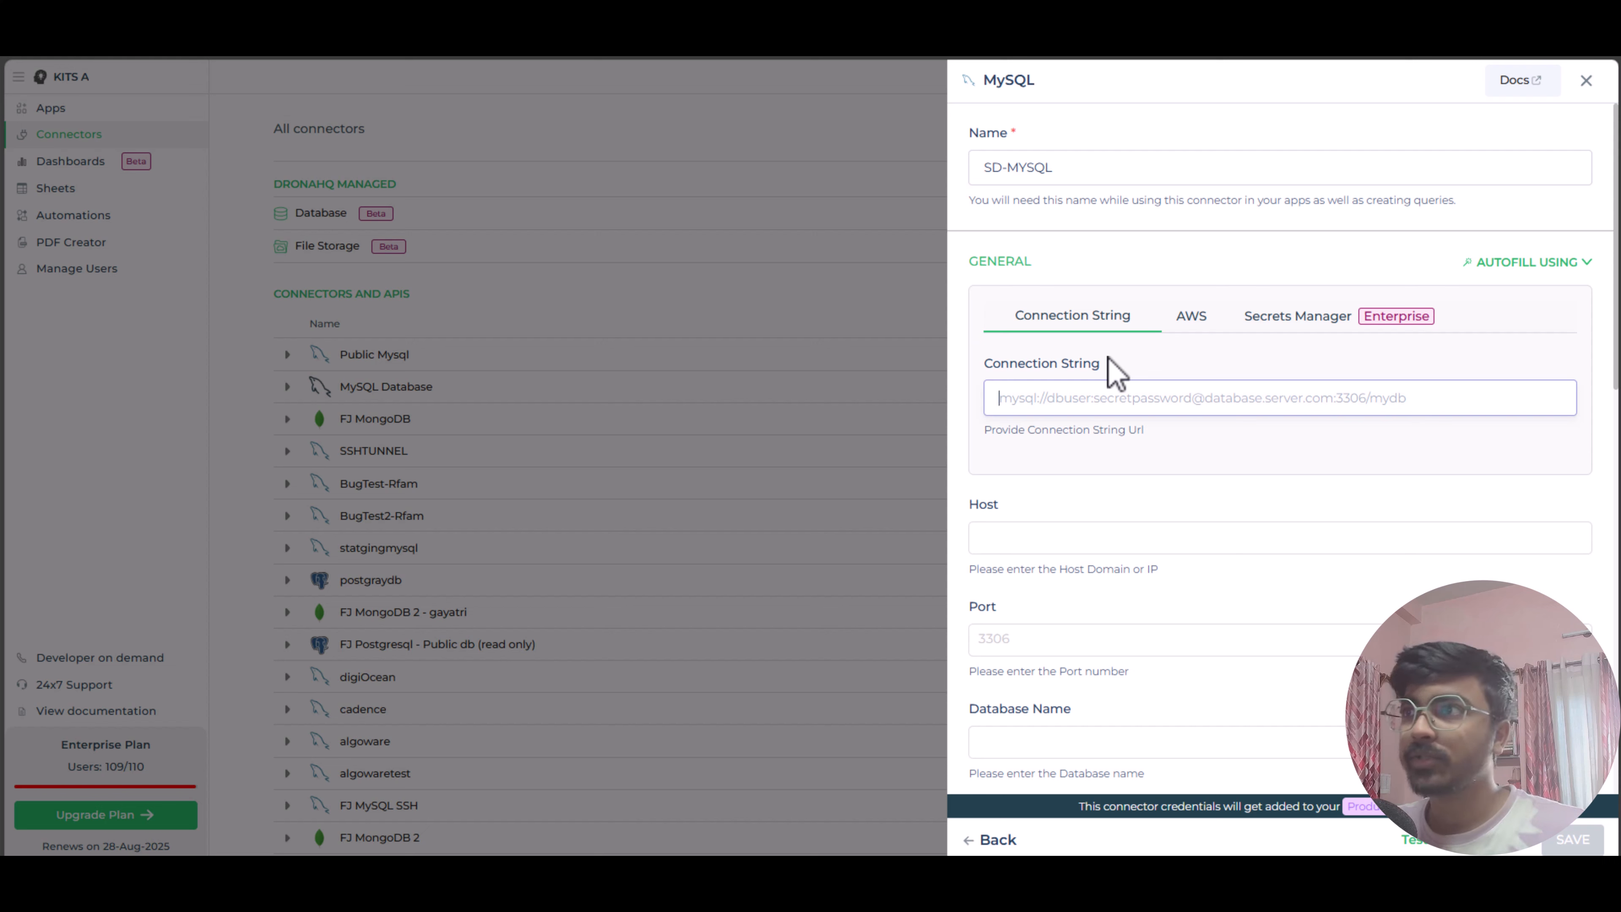
left_click(1192, 319)
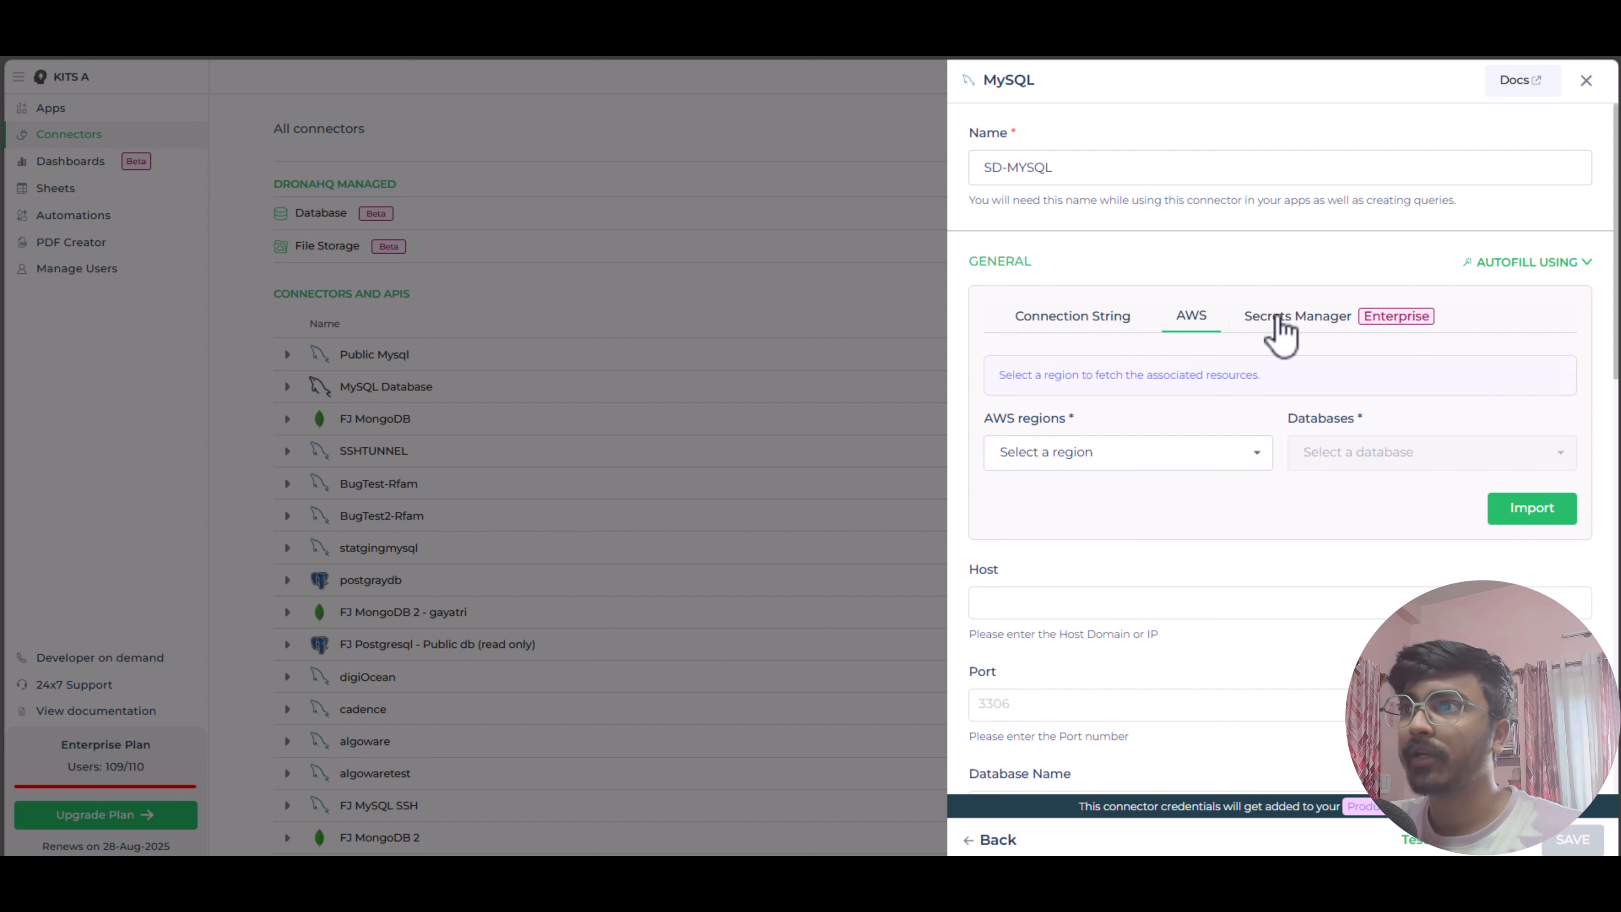
left_click(1086, 323)
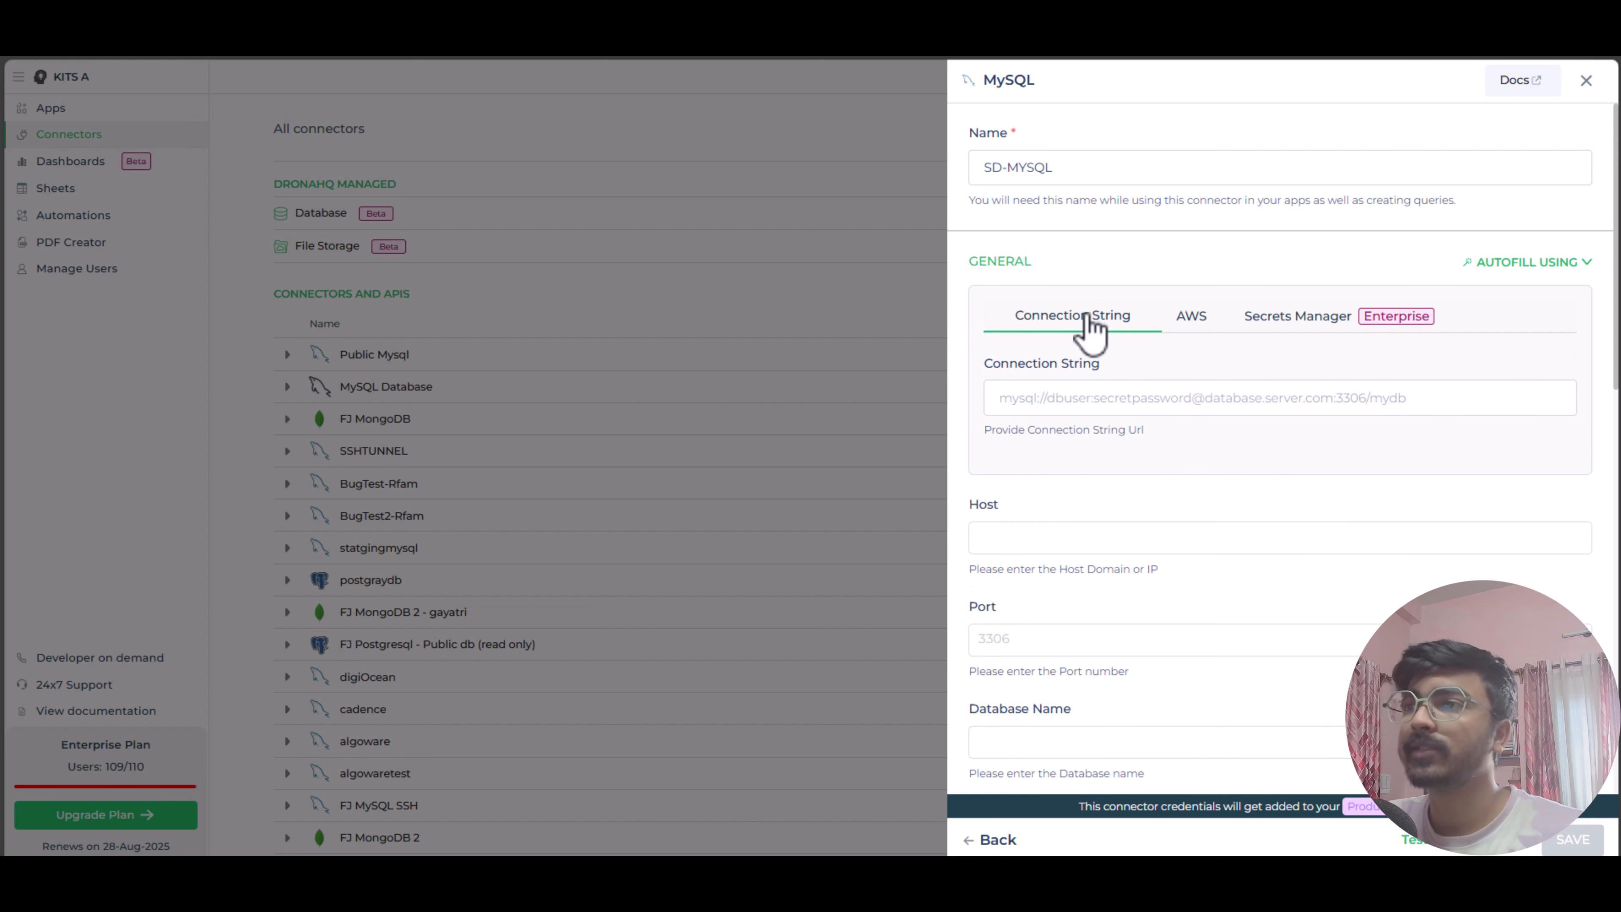
Set the connector's host to connector-testbench.dronahq.ai and its port to 3306.
left_click(1078, 532)
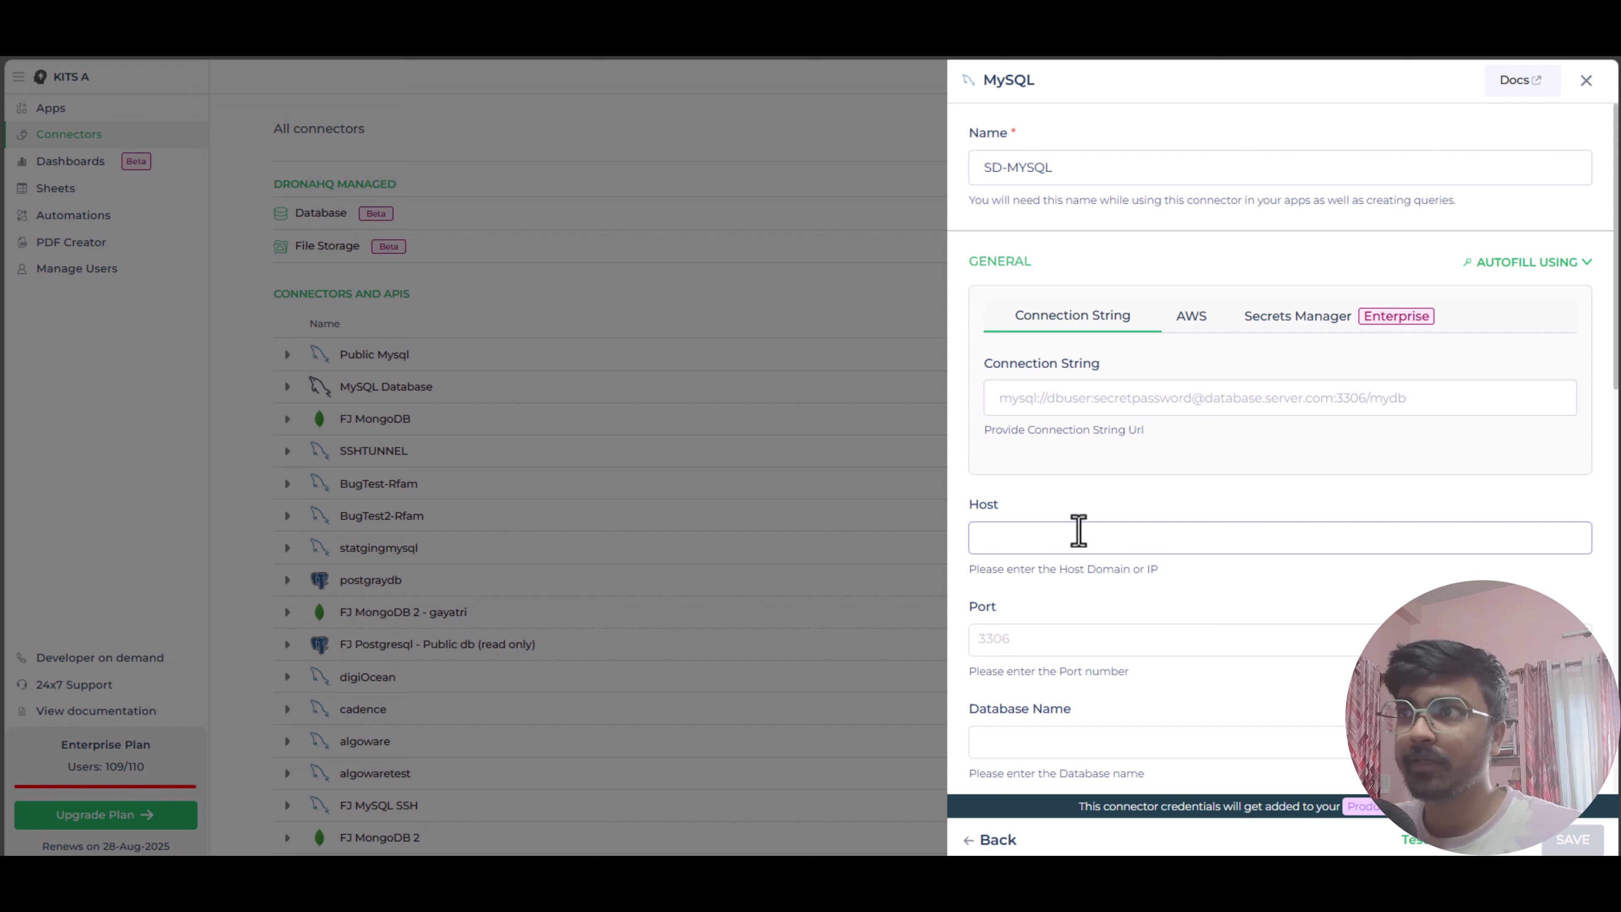
scroll(1097, 537, "down", 5)
type("connector-testbench.dronahq.ai")
left_click(1046, 280)
type("336")
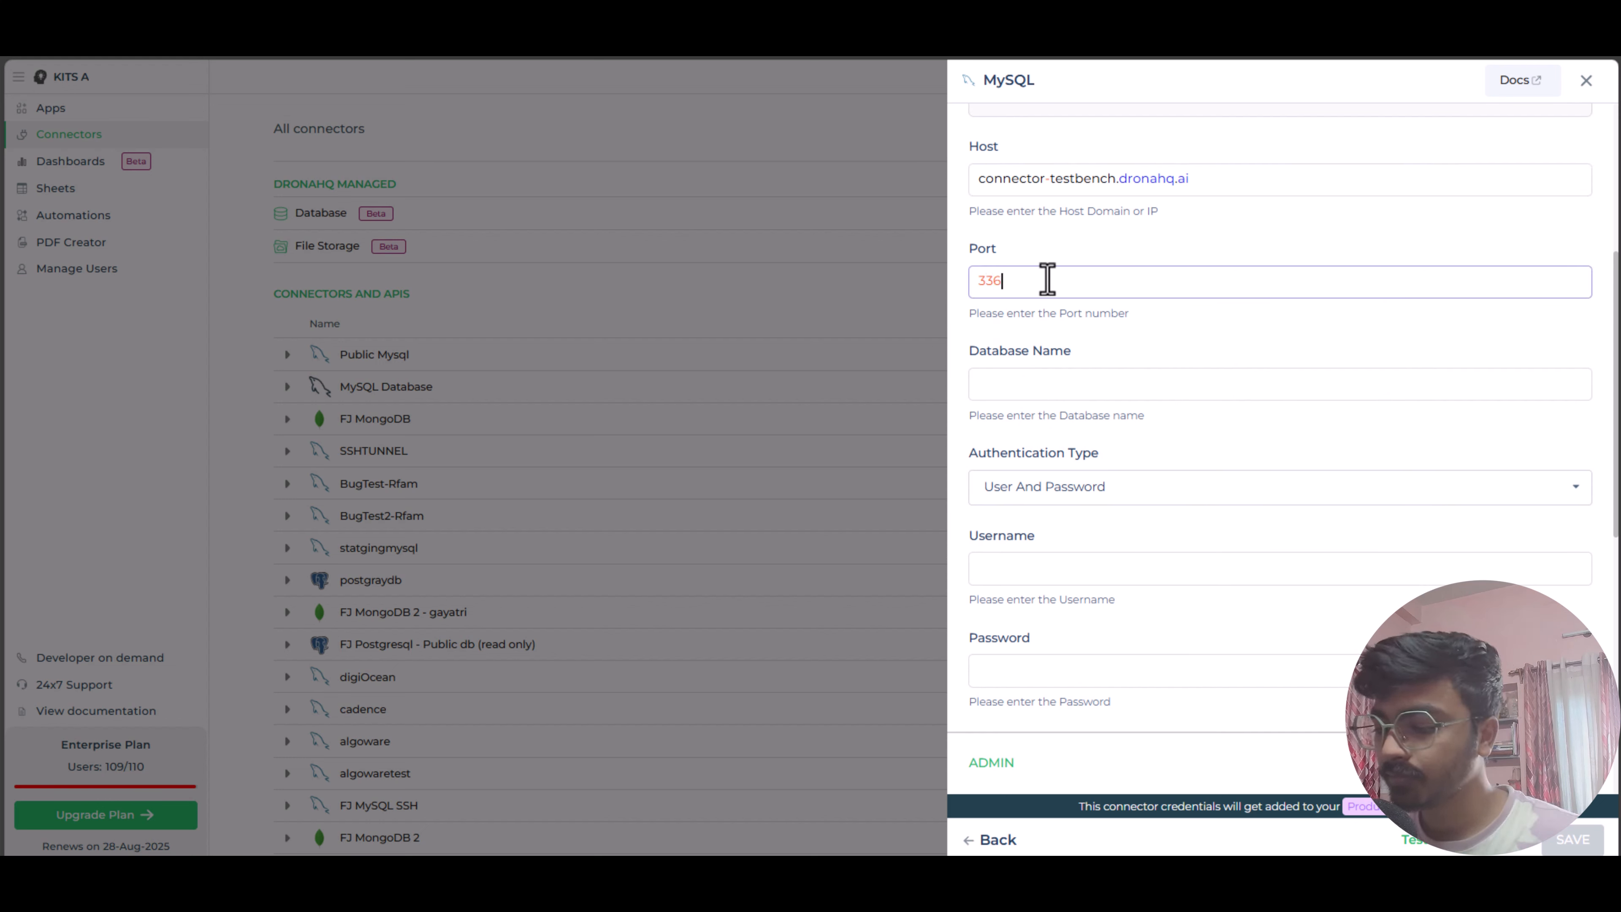
type("06")
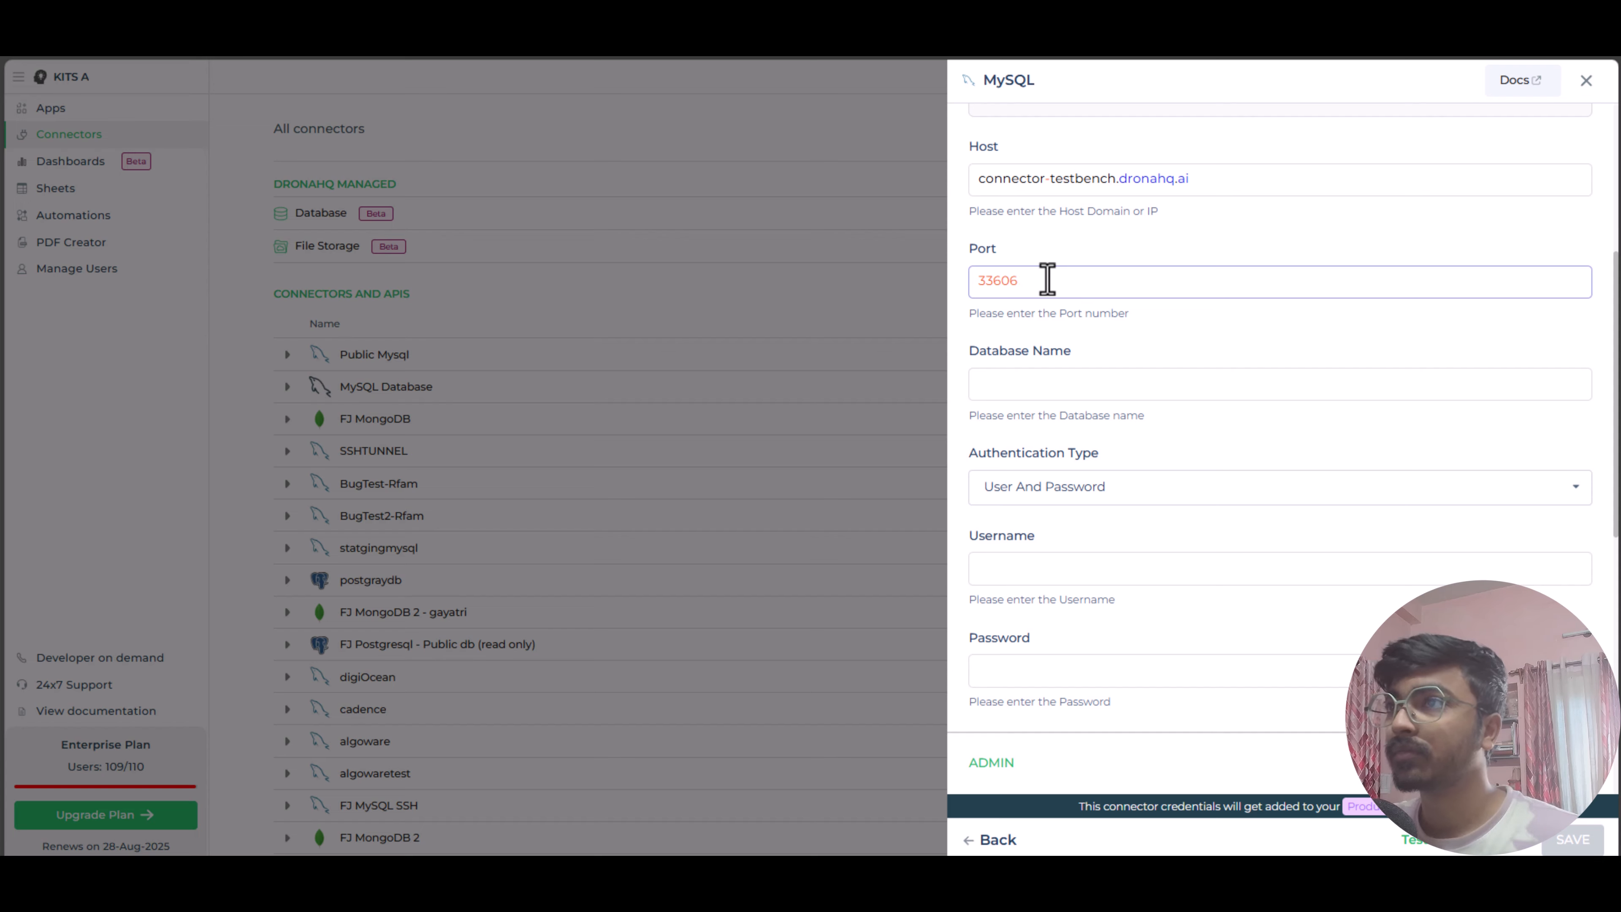
key("BackSpace")
key("BackSpace")
key("BackSpace")
key("BackSpace")
key("BackSpace")
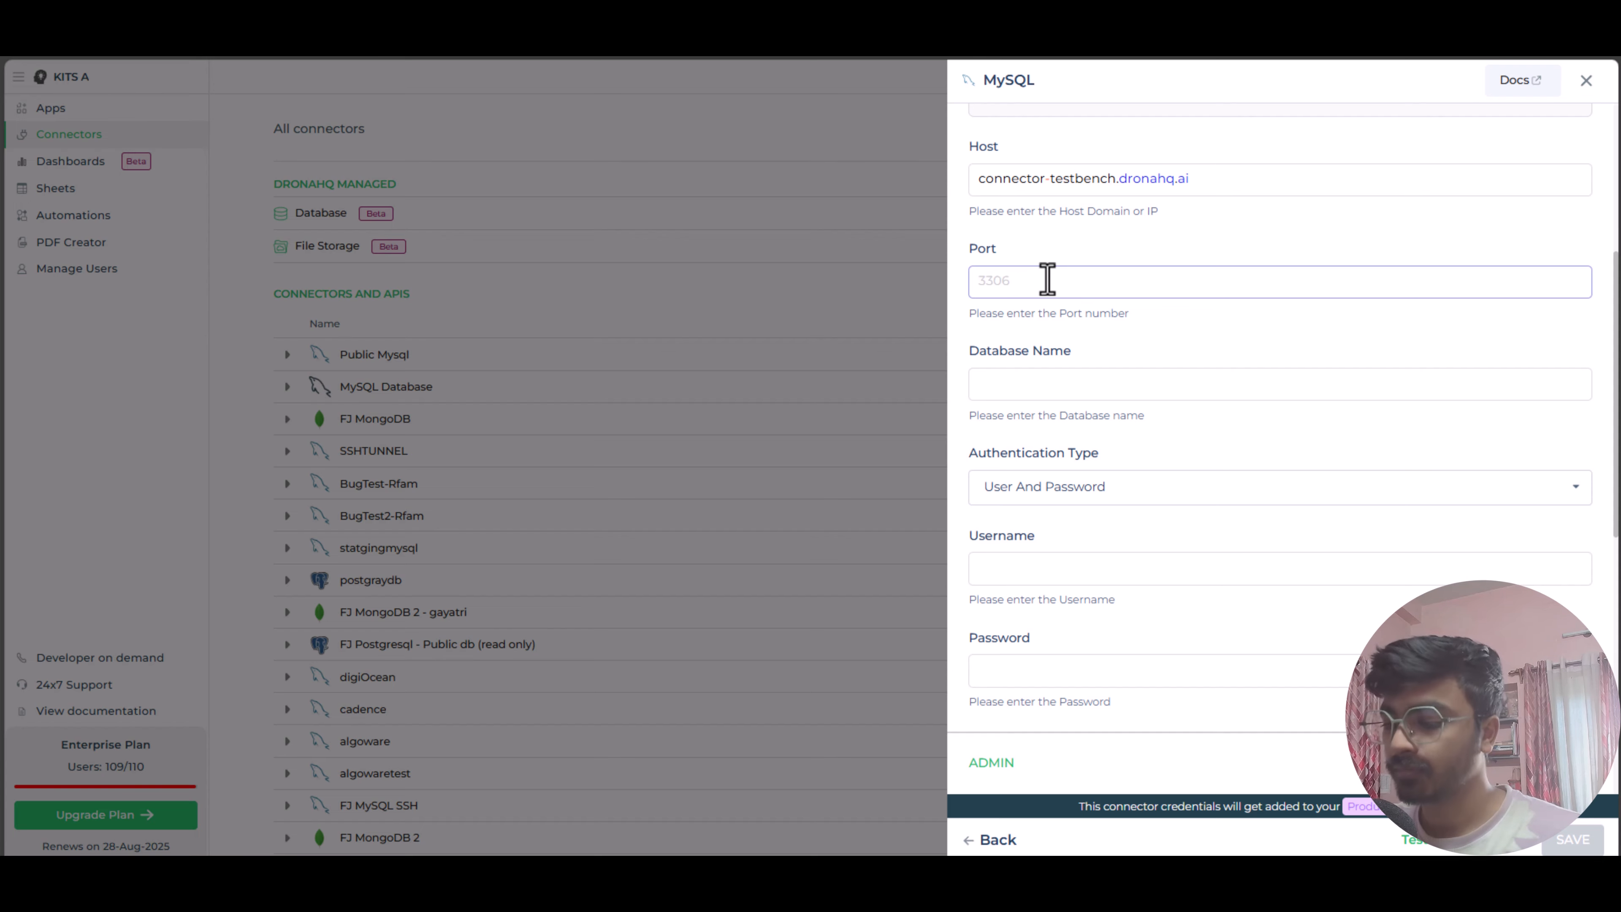
type("3306")
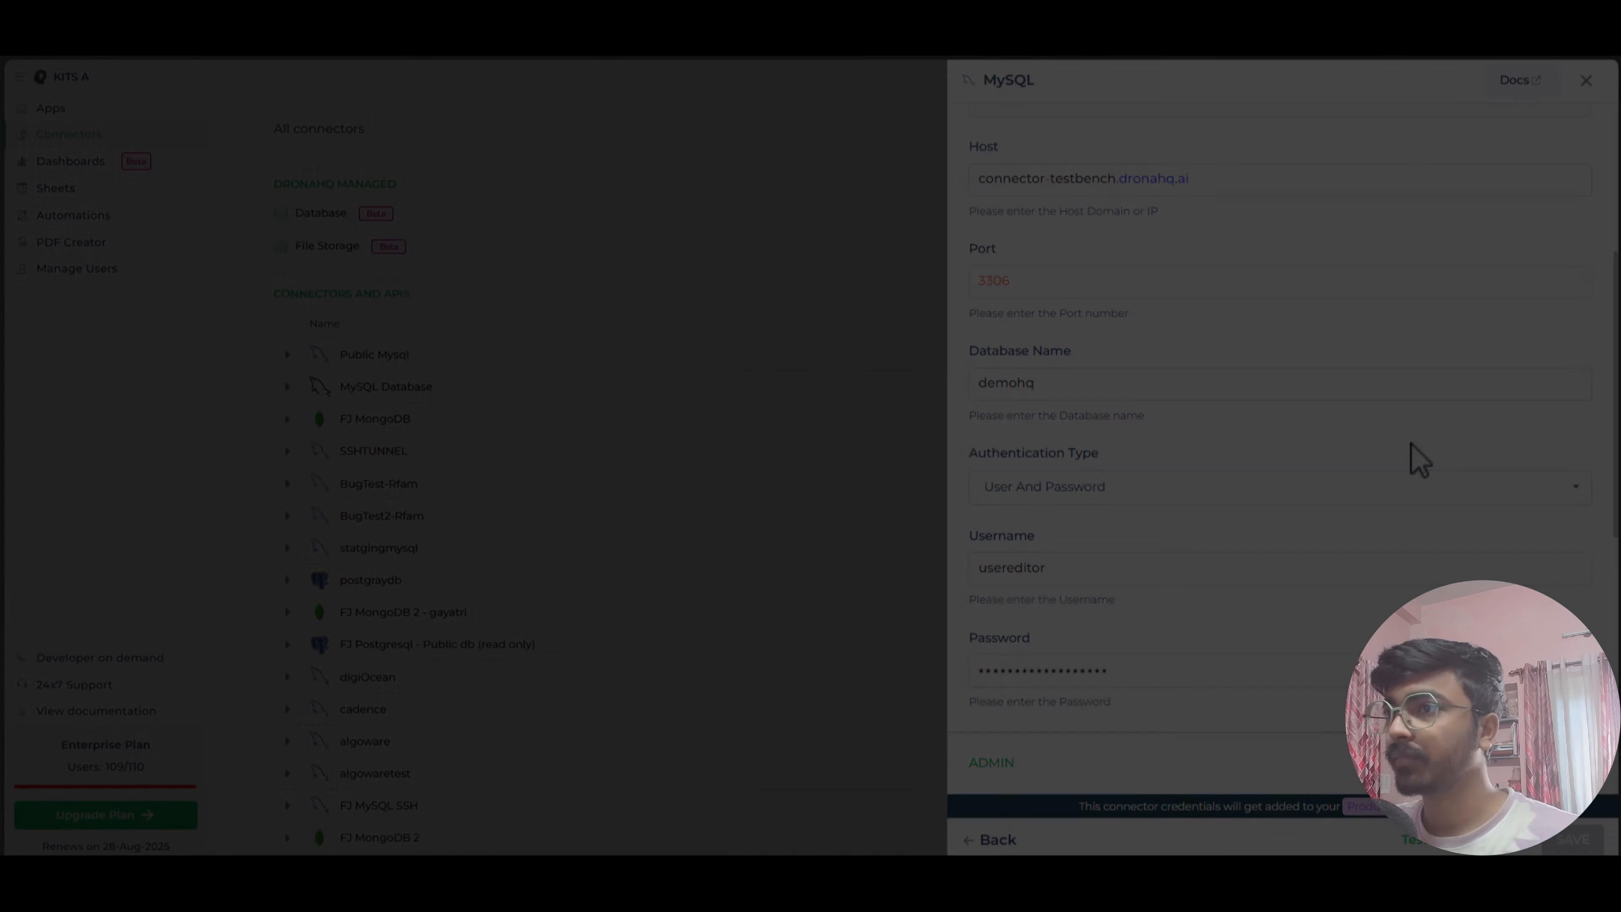
Test the MySQL connection with the admin options left at their defaults, and save the connector.
scroll(1411, 460, "down", 8)
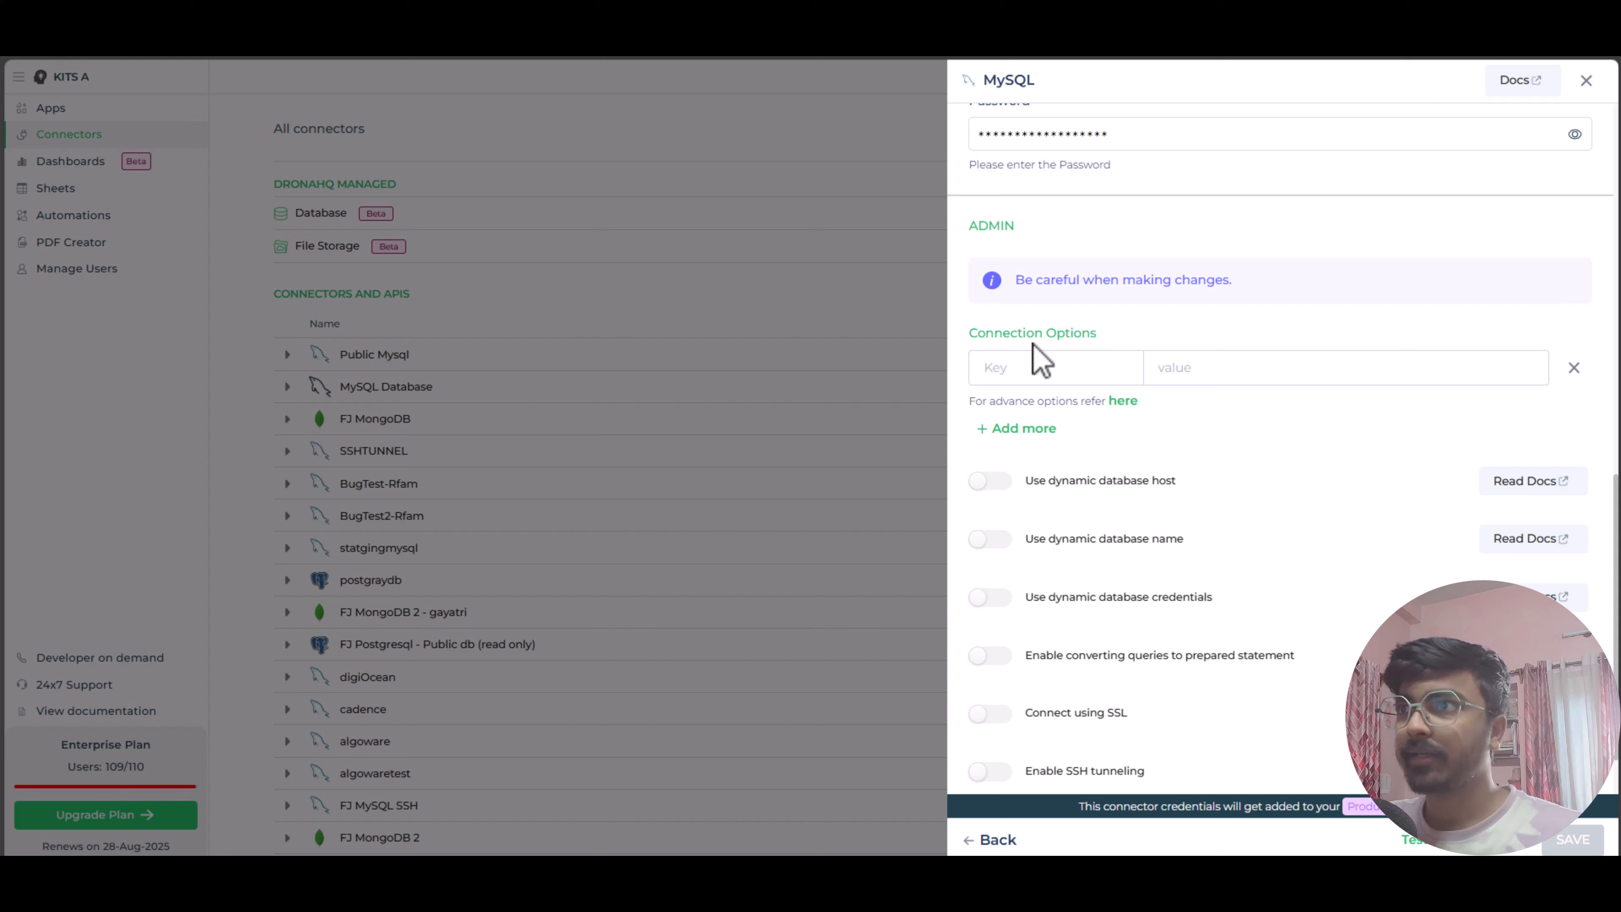
scroll(1098, 551, "down", 1)
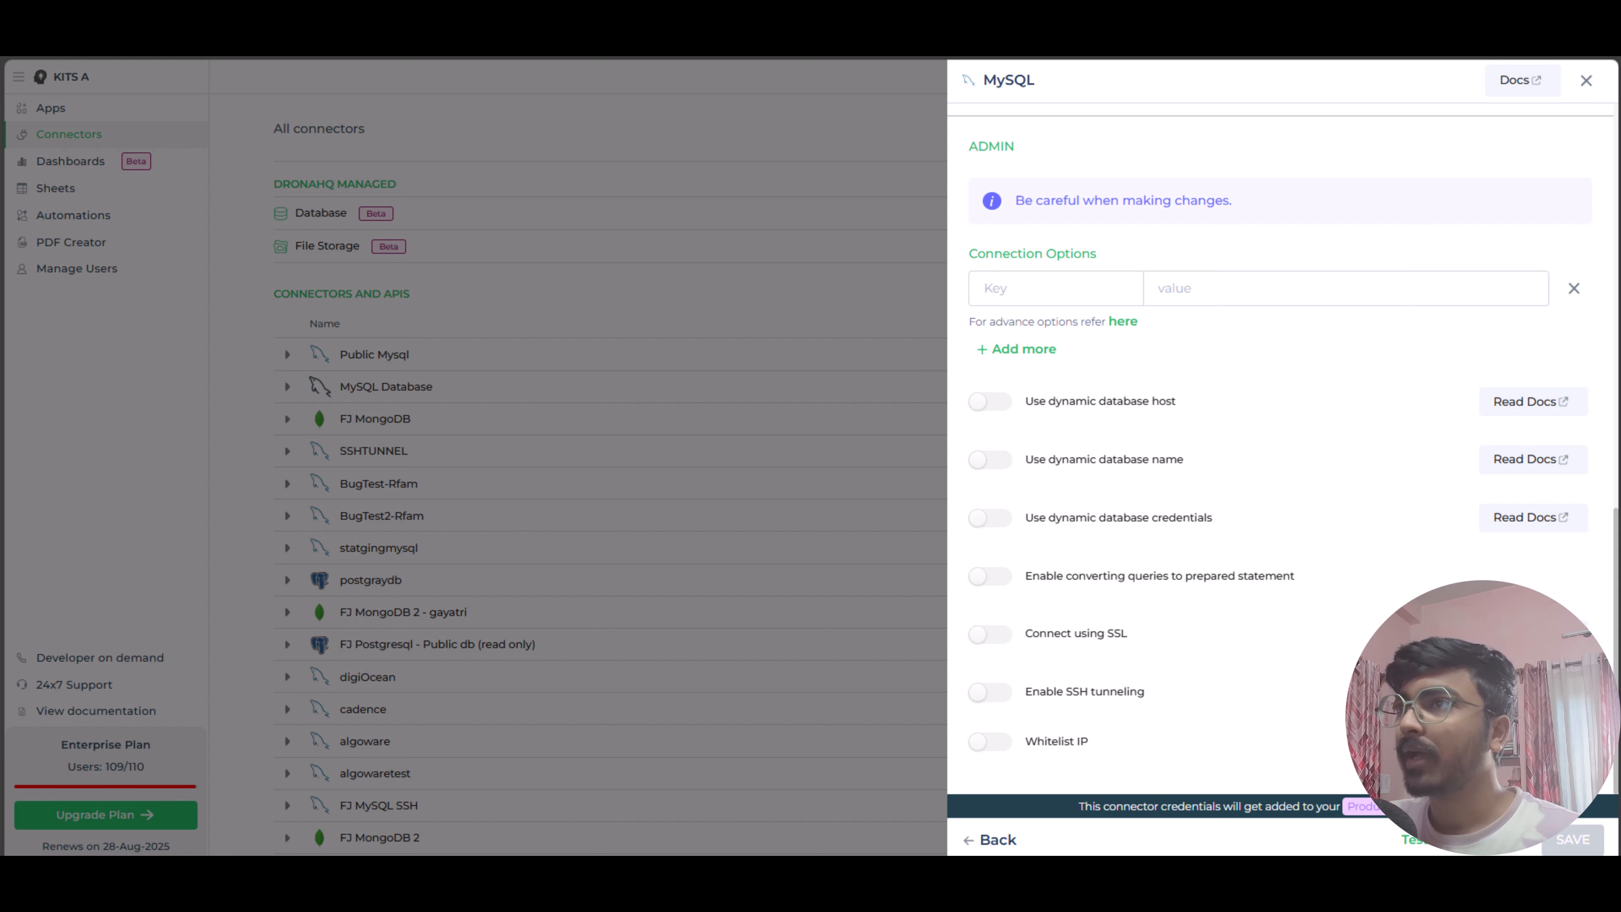
left_click(1414, 840)
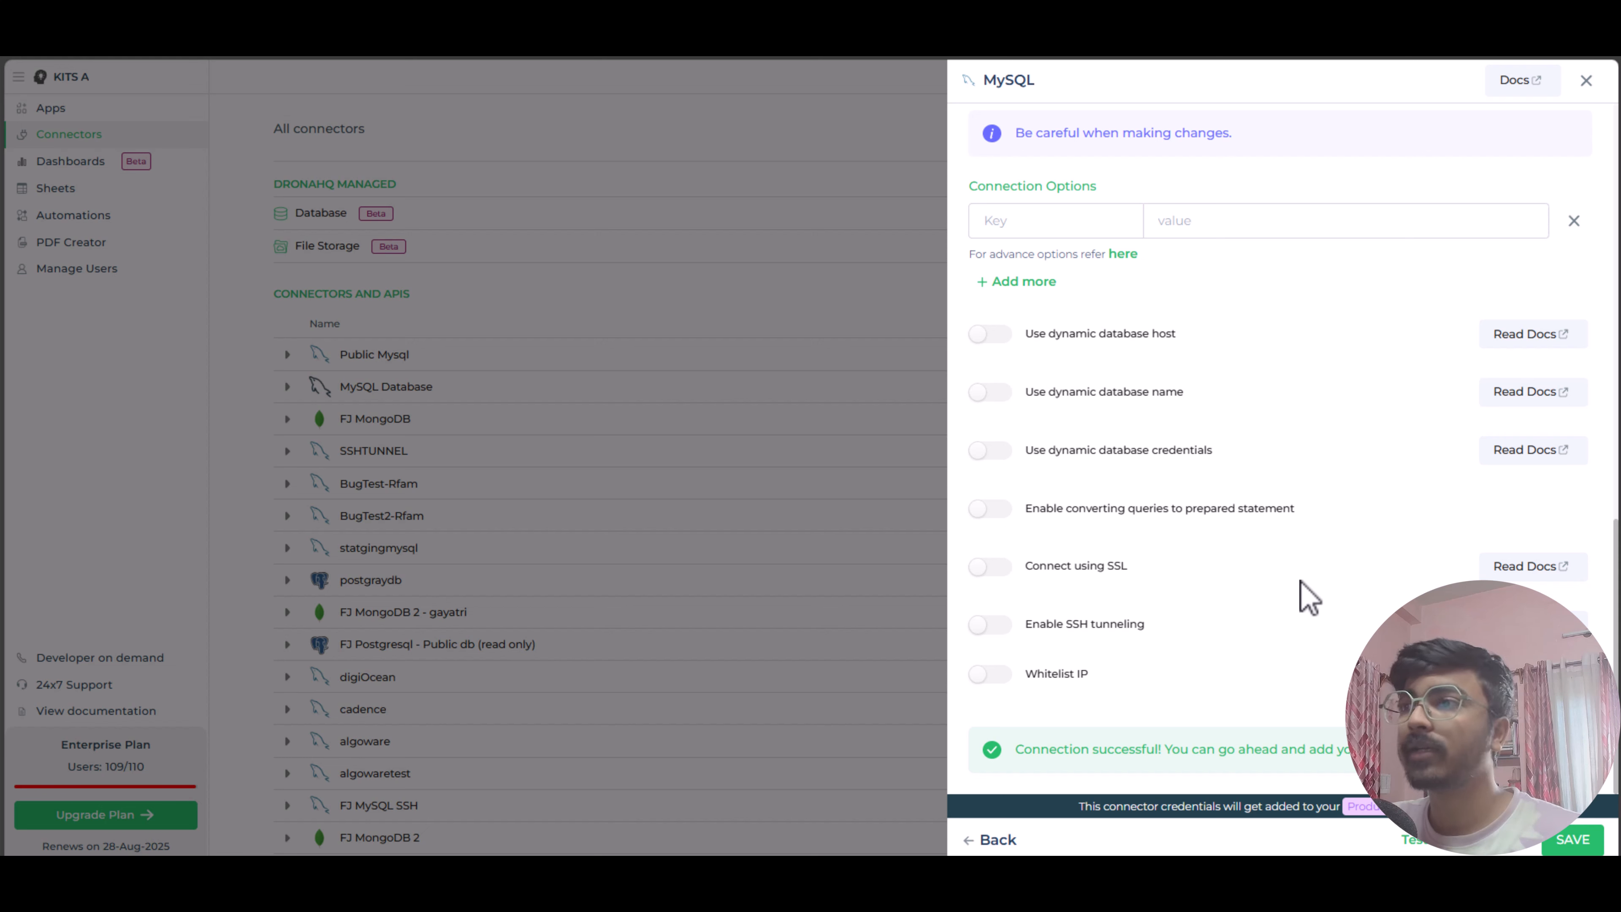
scroll(1306, 593, "up", 10)
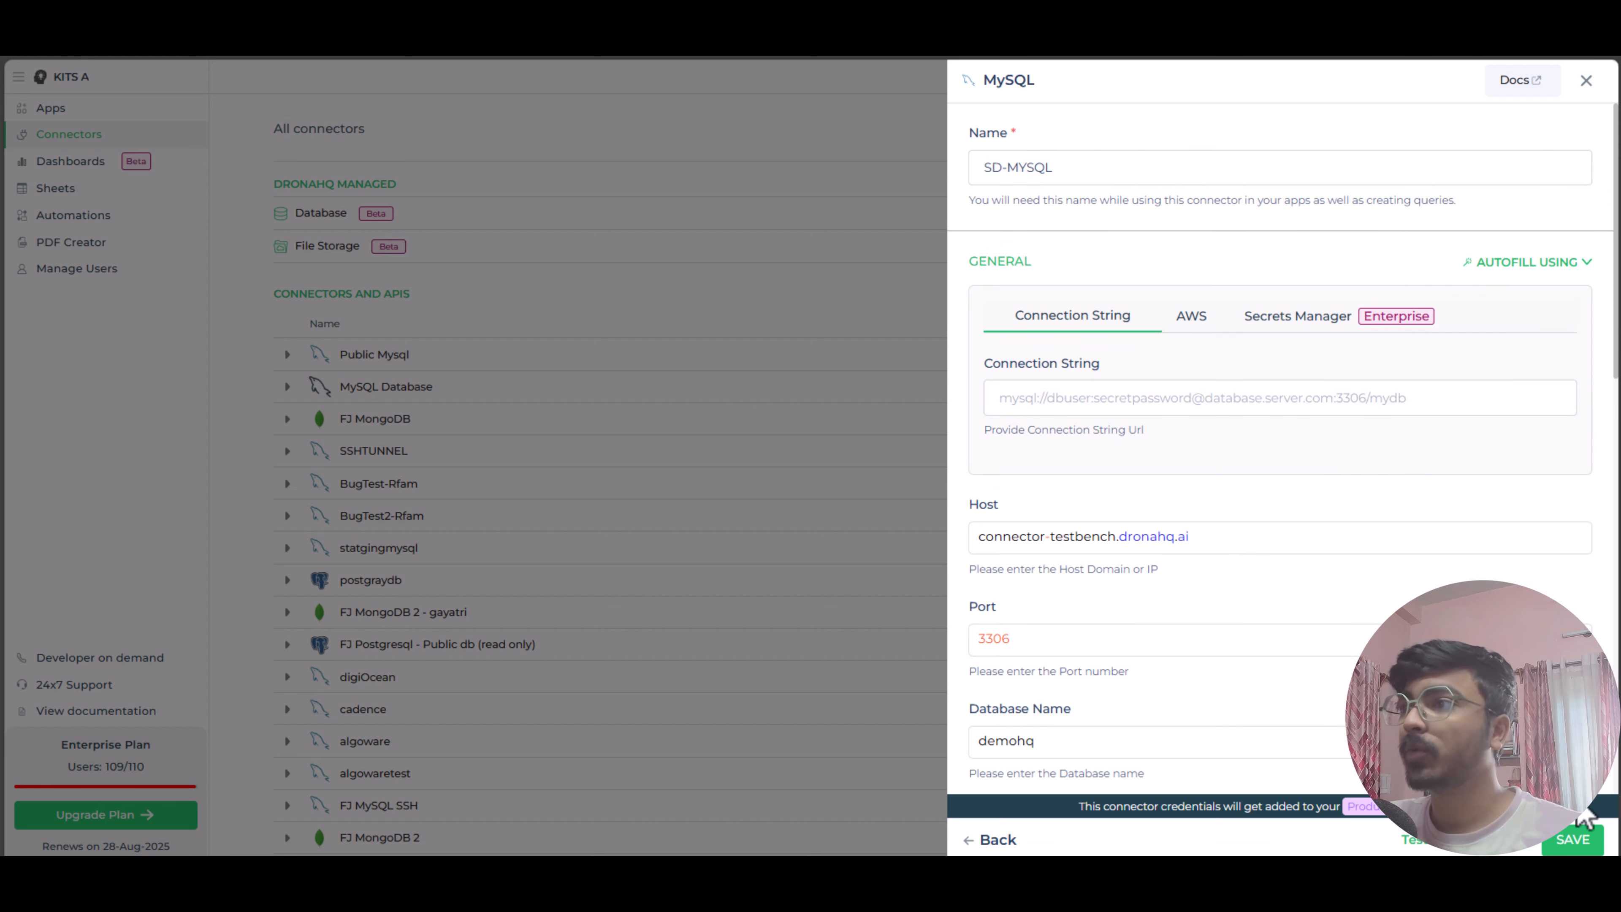
left_click(1559, 849)
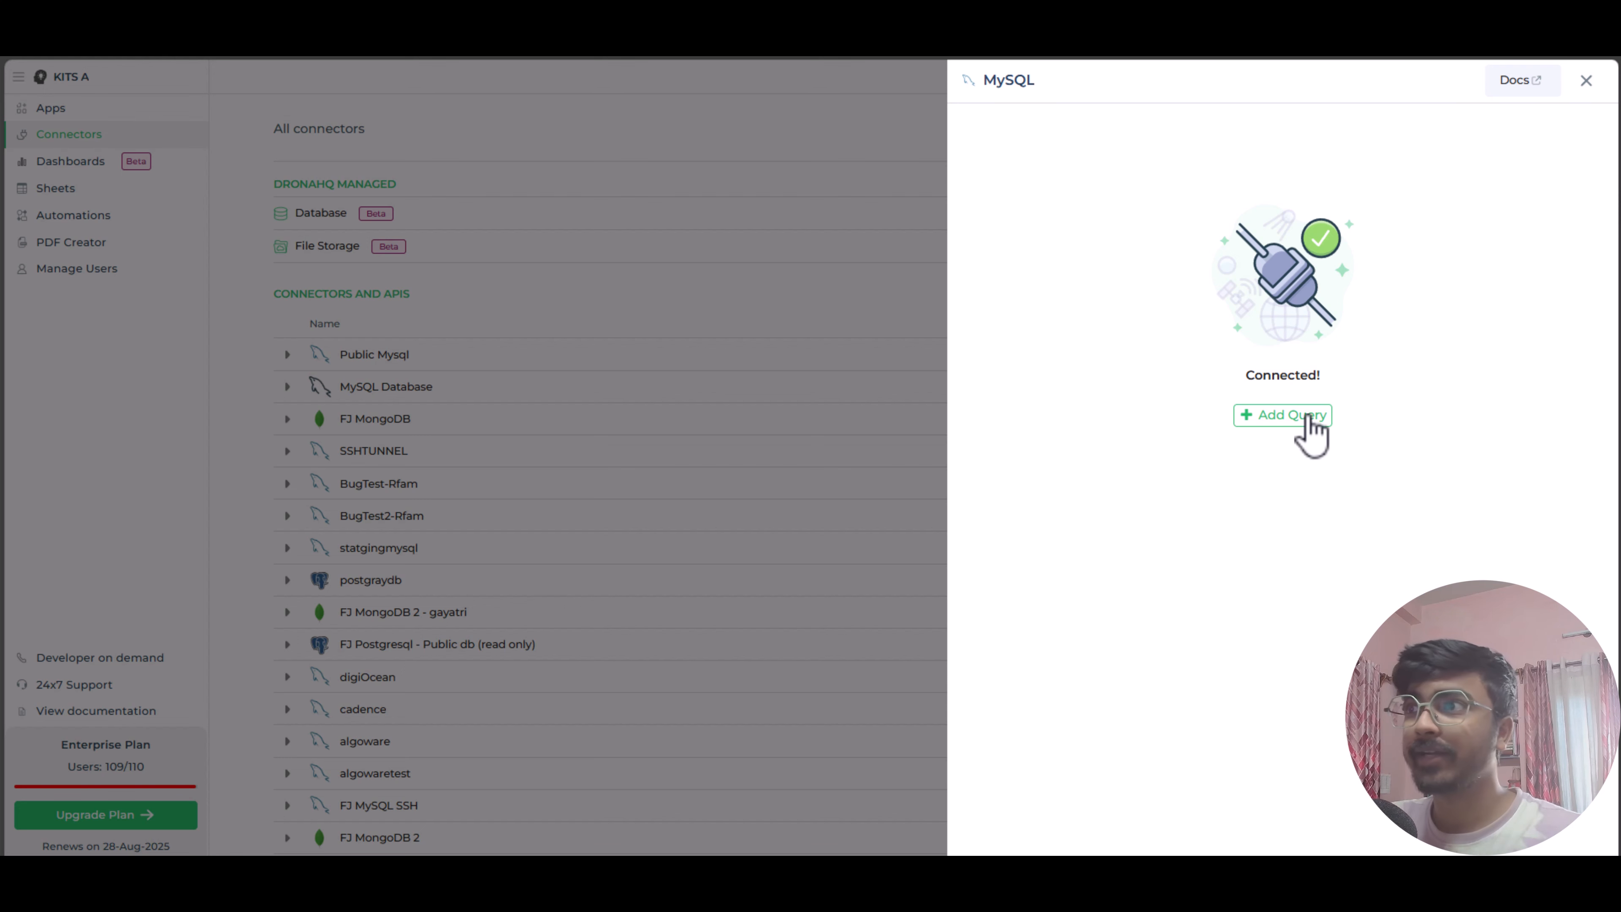
Add a query to the new connector and name it getData.
left_click(1292, 415)
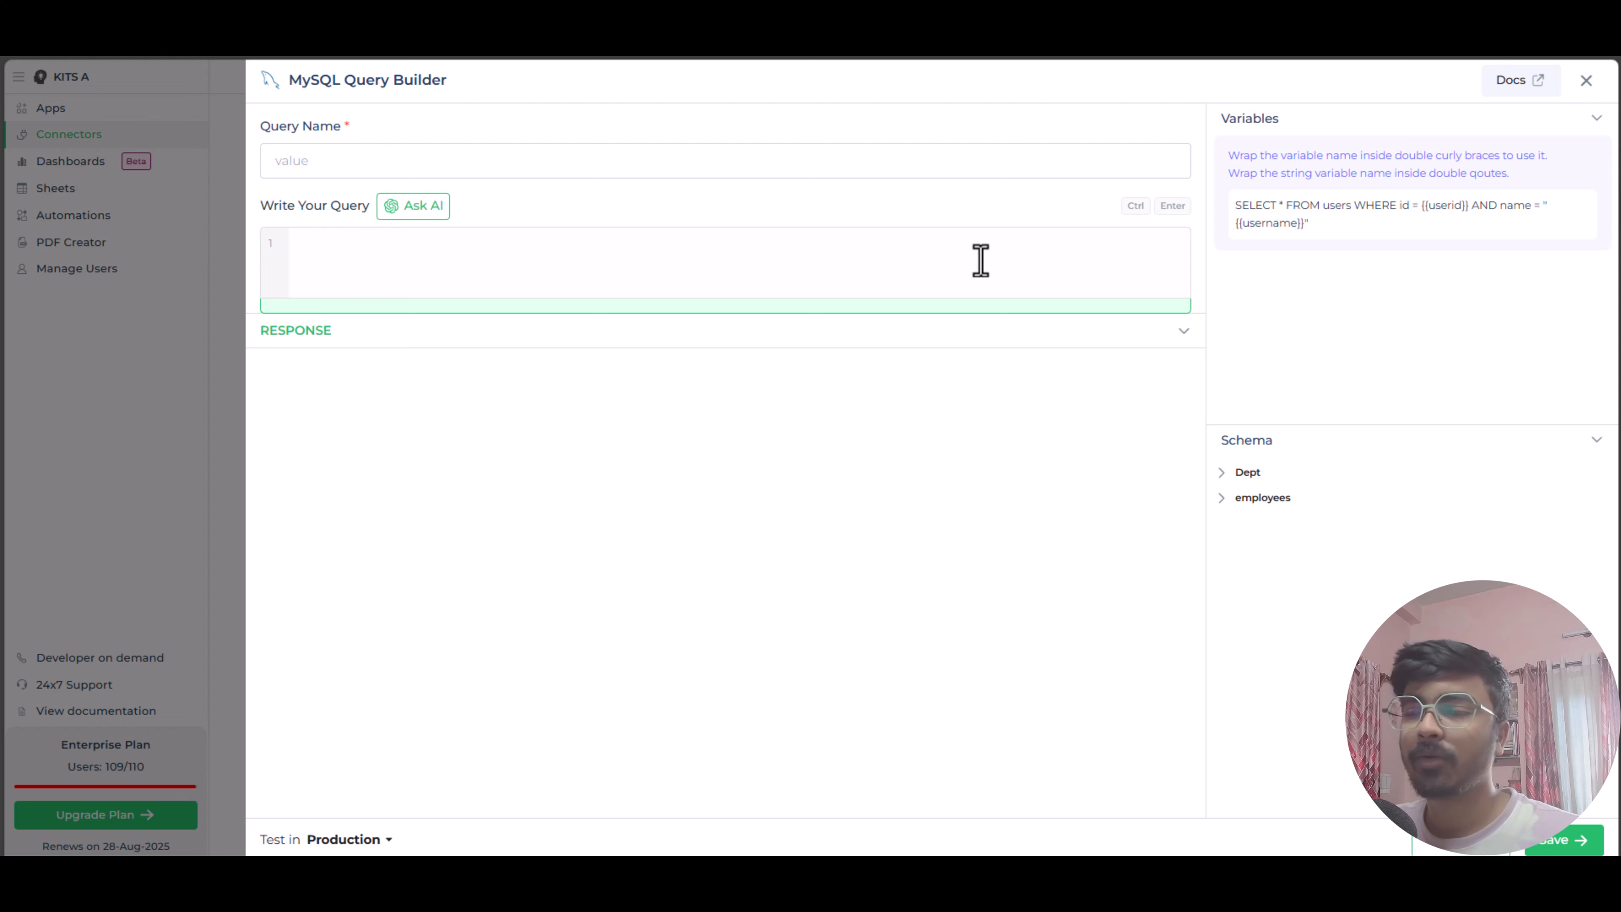
left_click(765, 159)
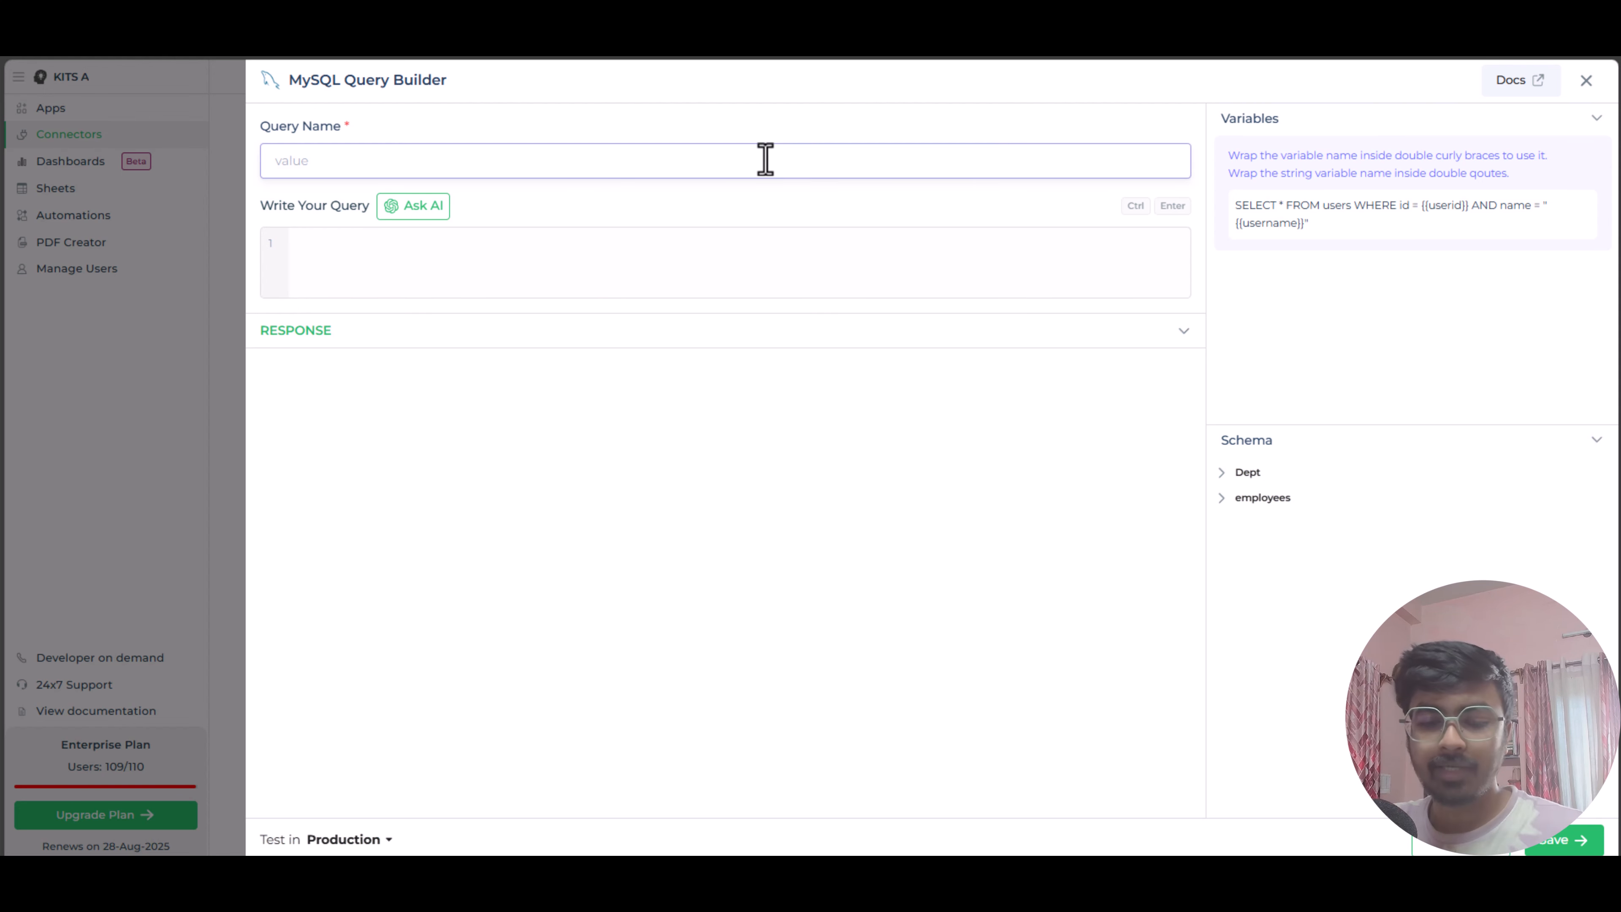
type("get ")
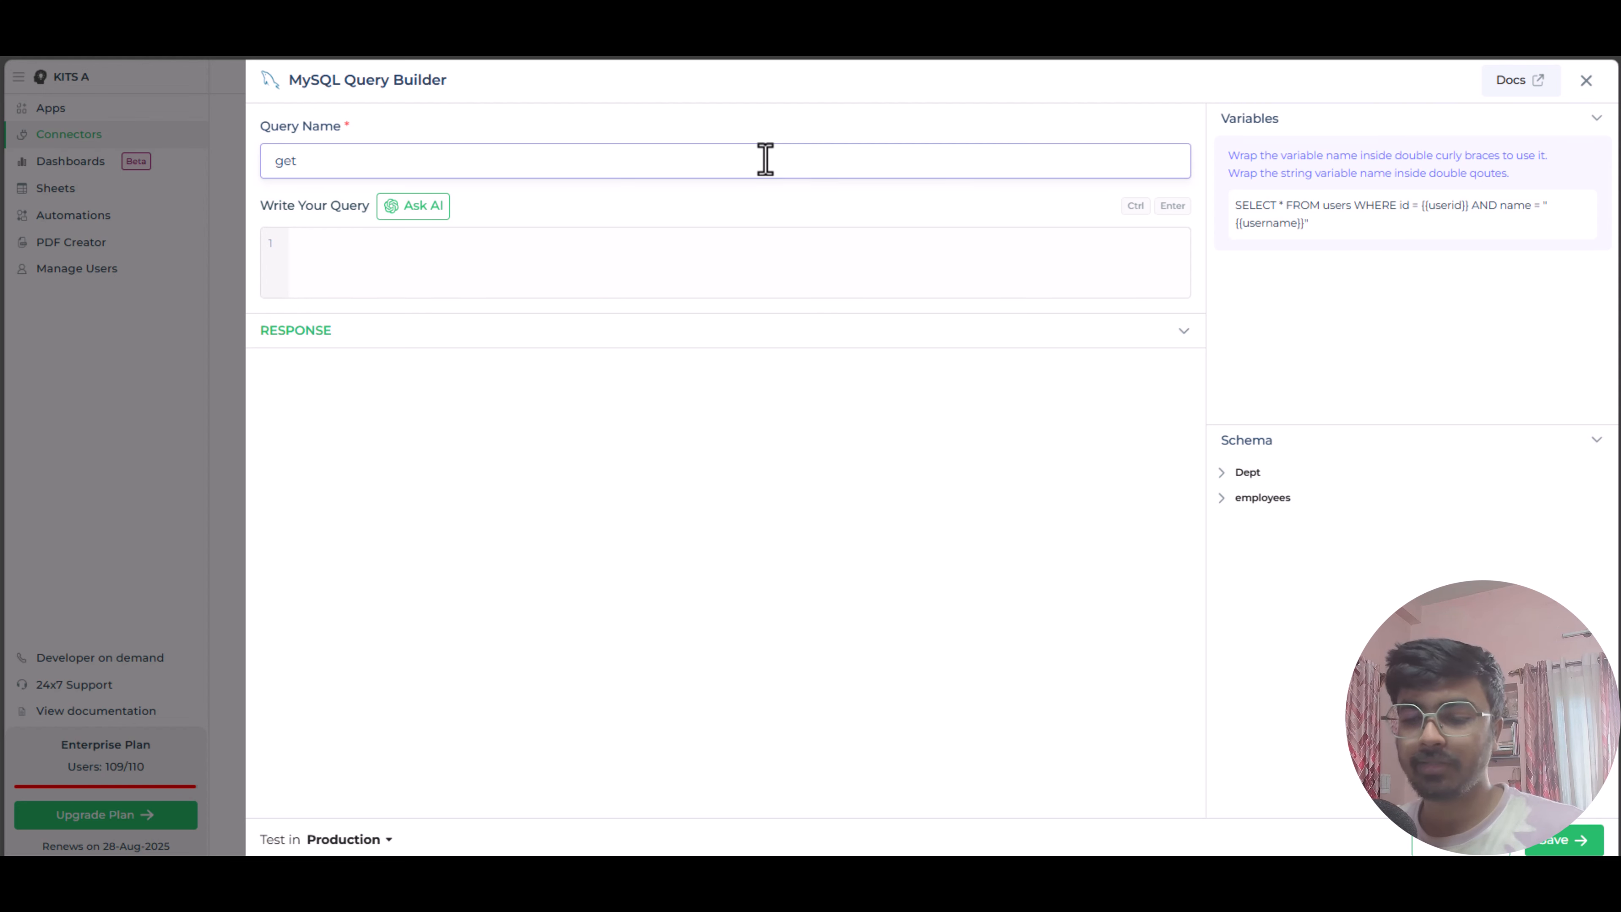
type("Data")
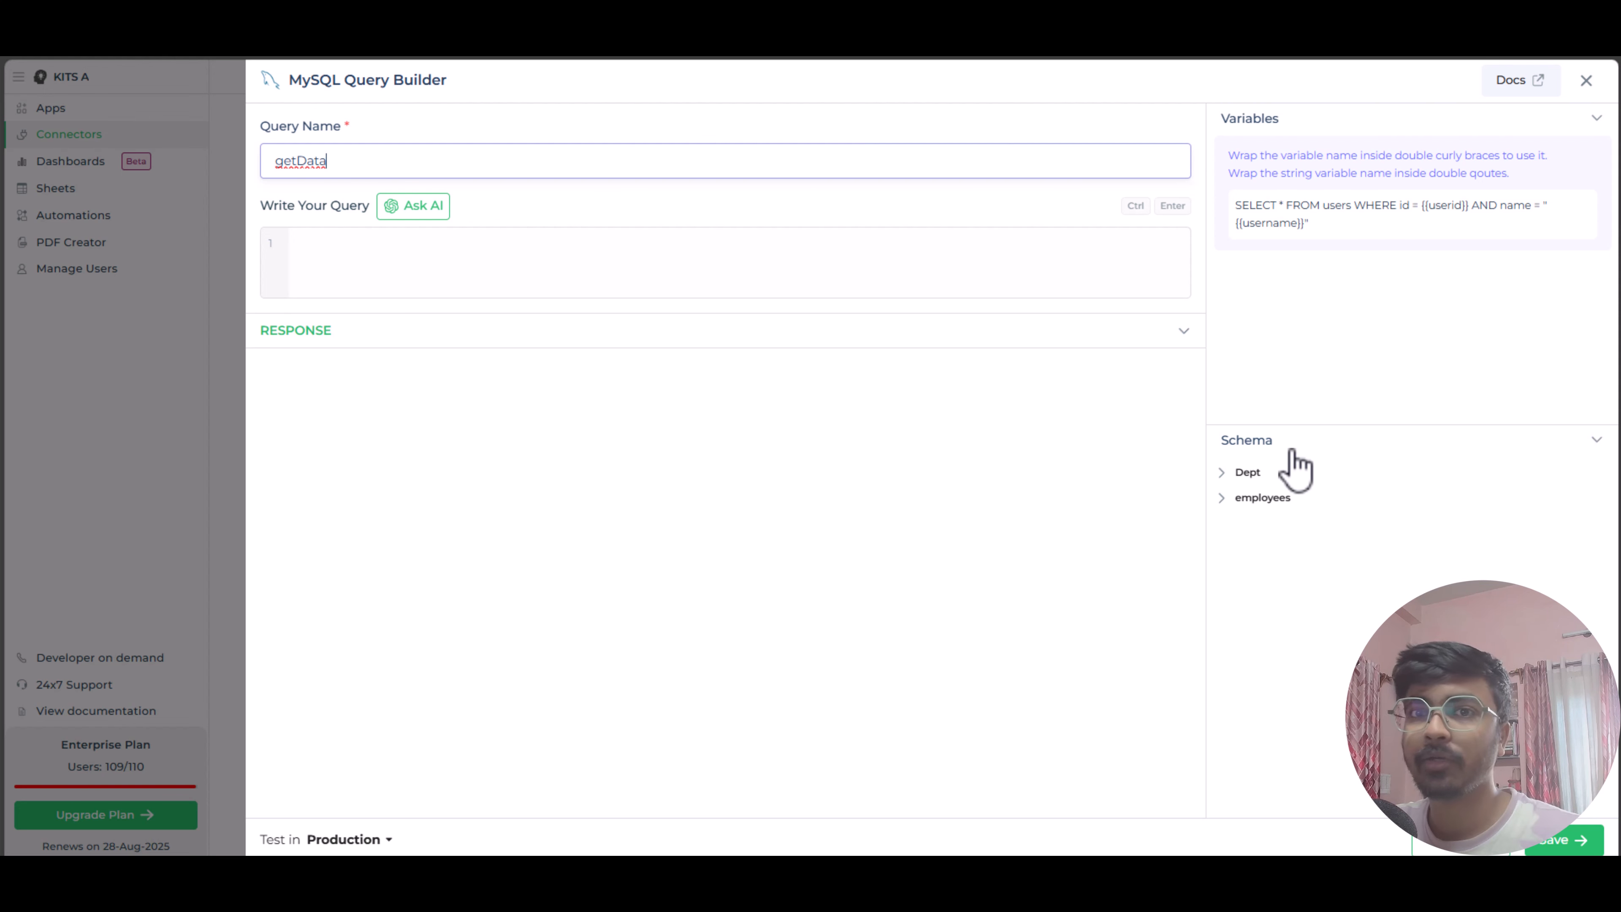
Write the query SELECT * FROM employees, run it as a test and save it.
left_click(409, 238)
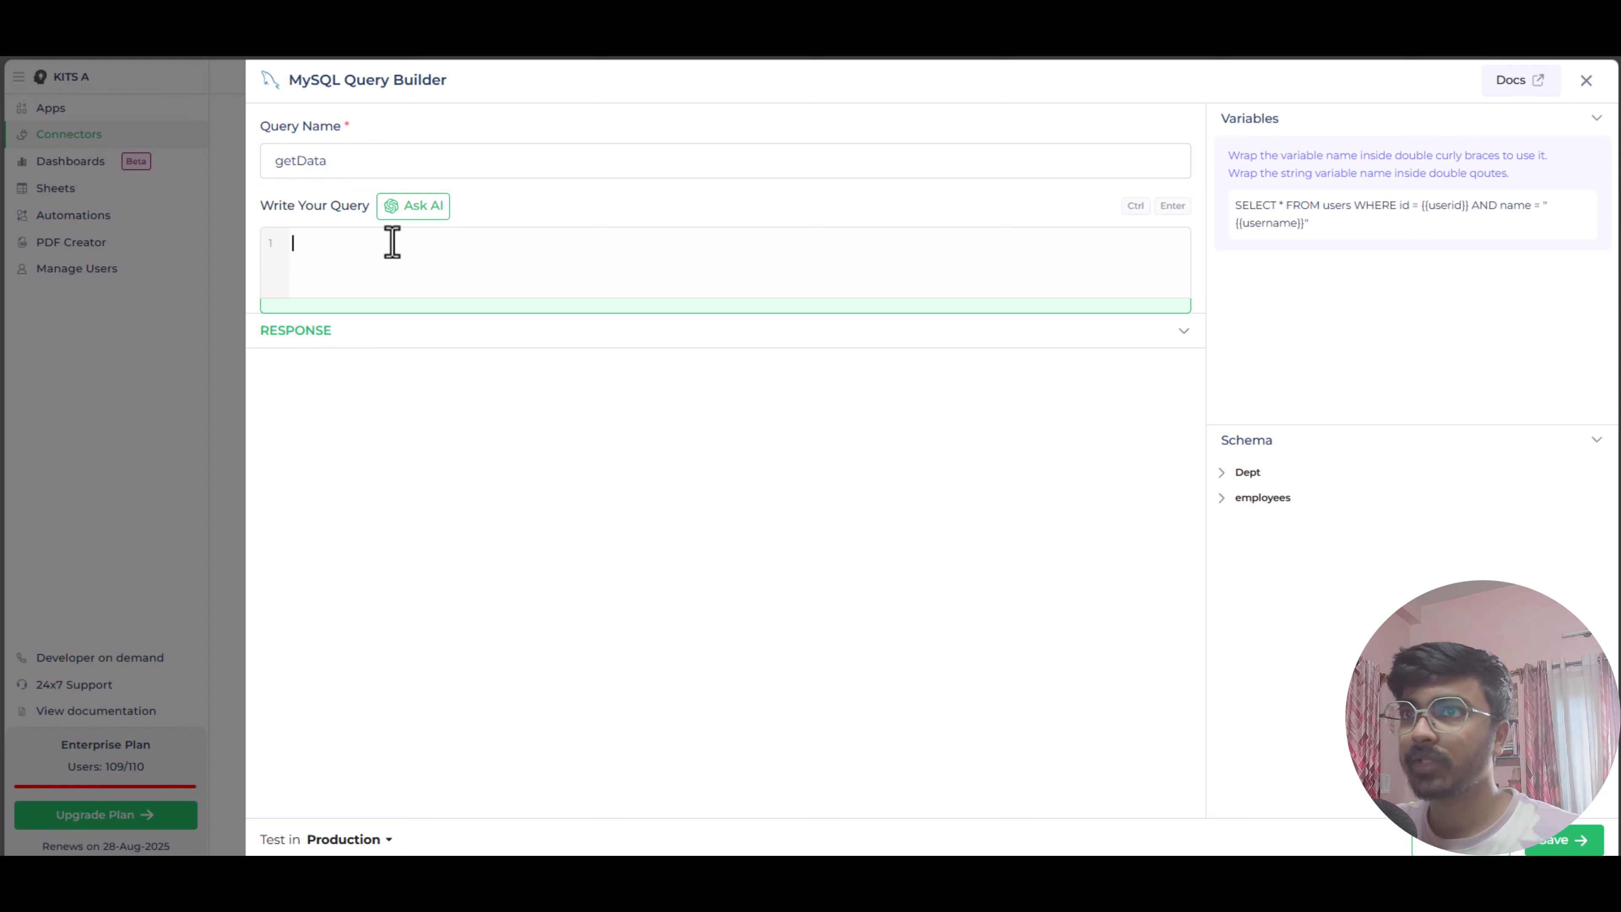
type("SELECT")
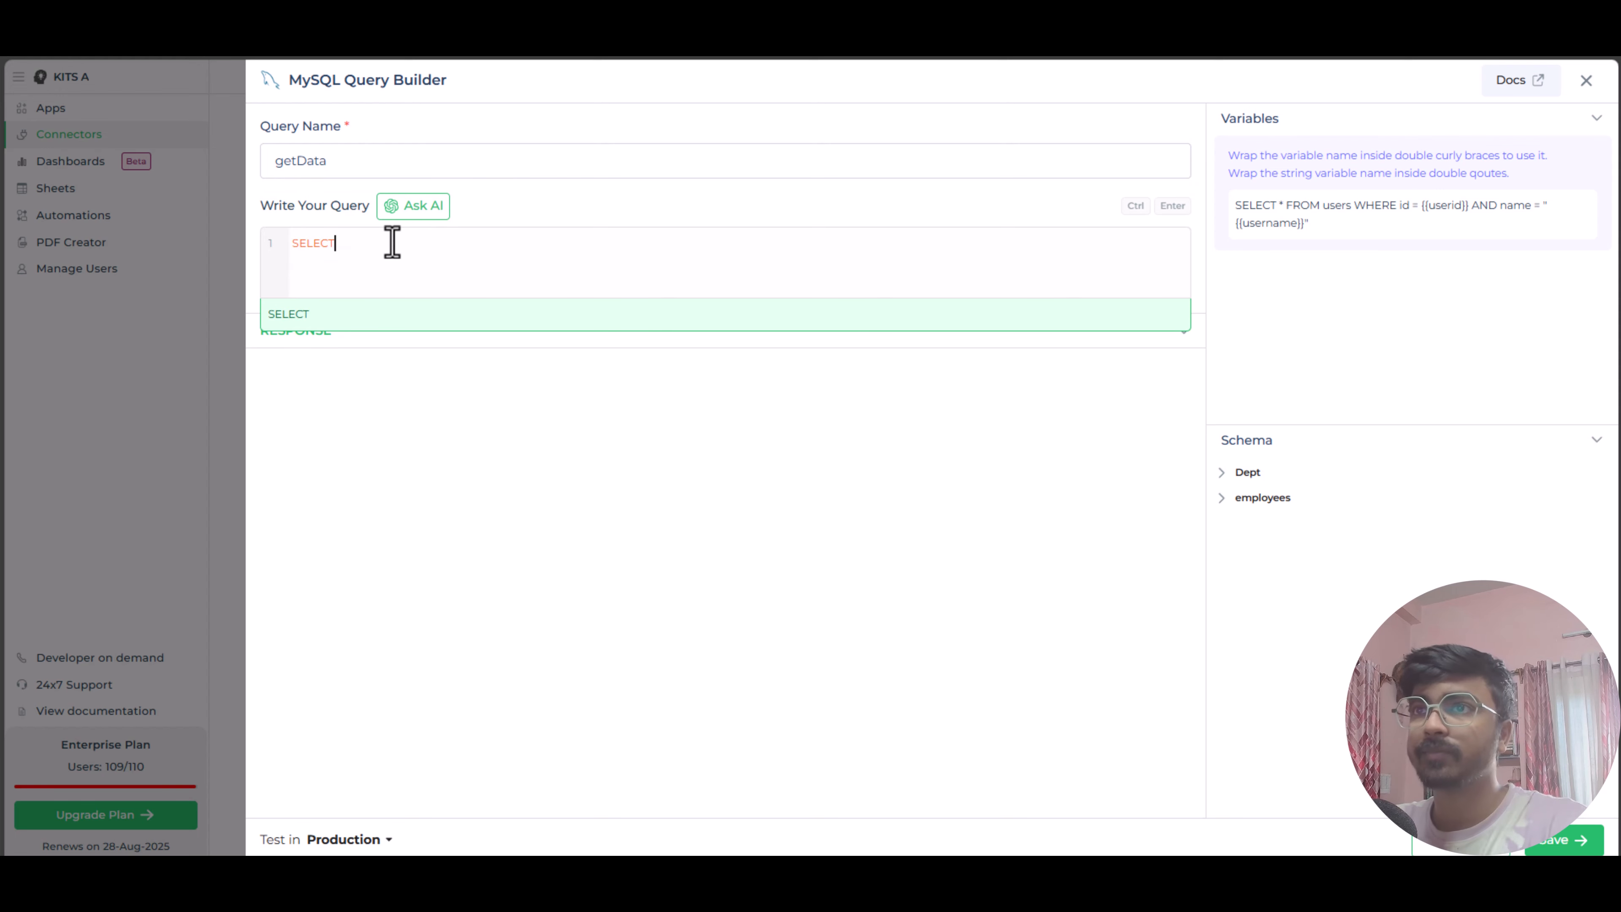
type(" * FROM employees")
key("ctrl+Return")
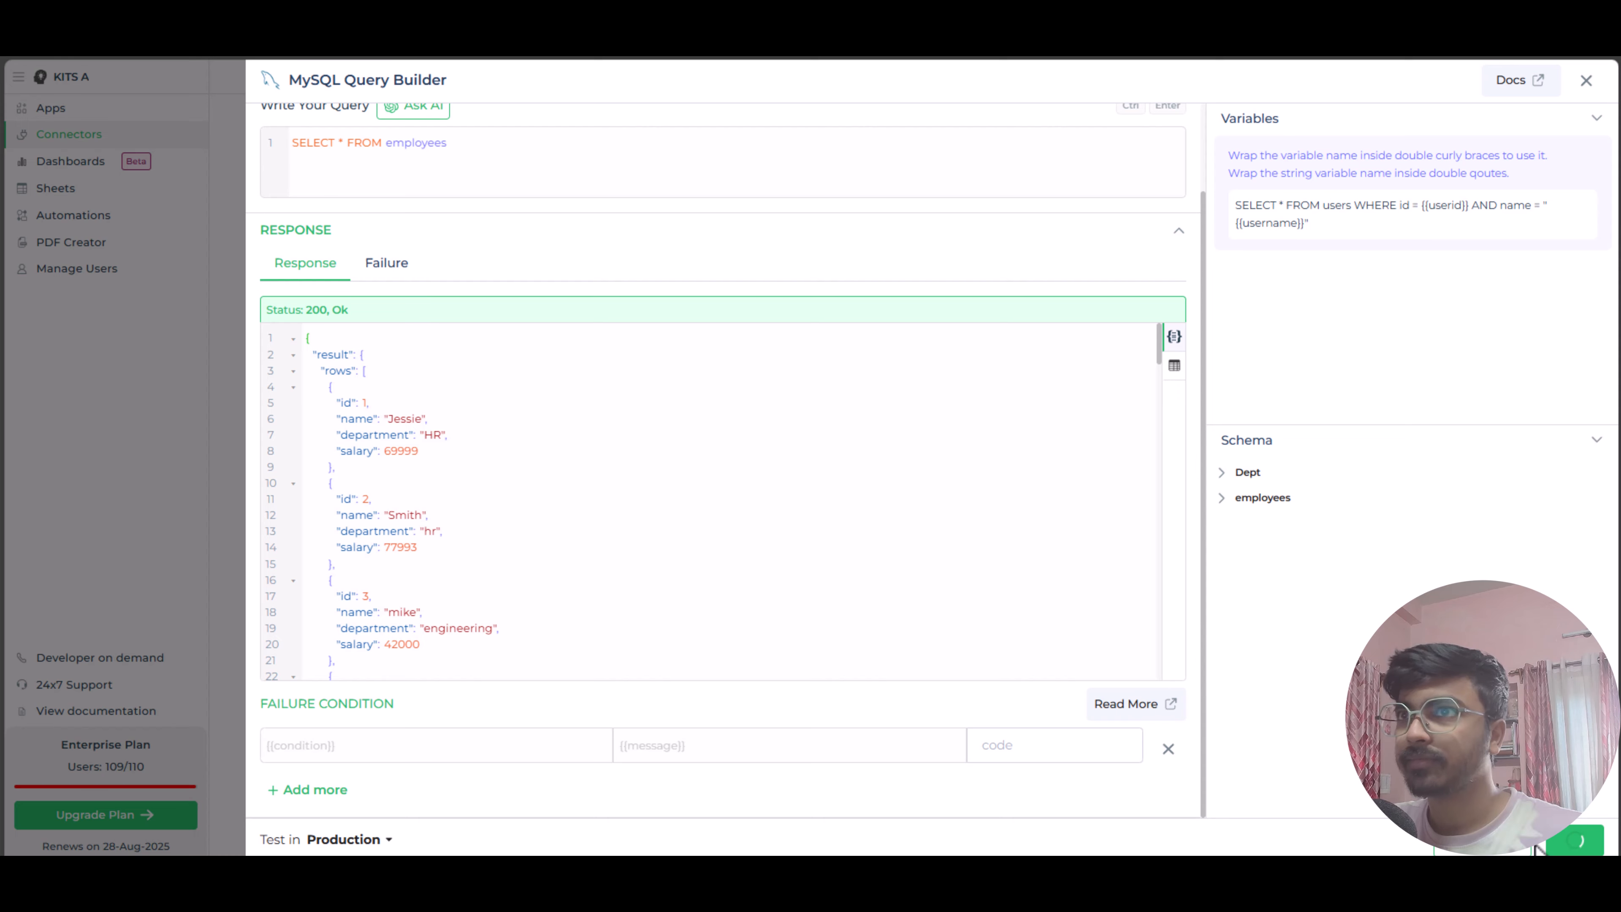
left_click(1538, 846)
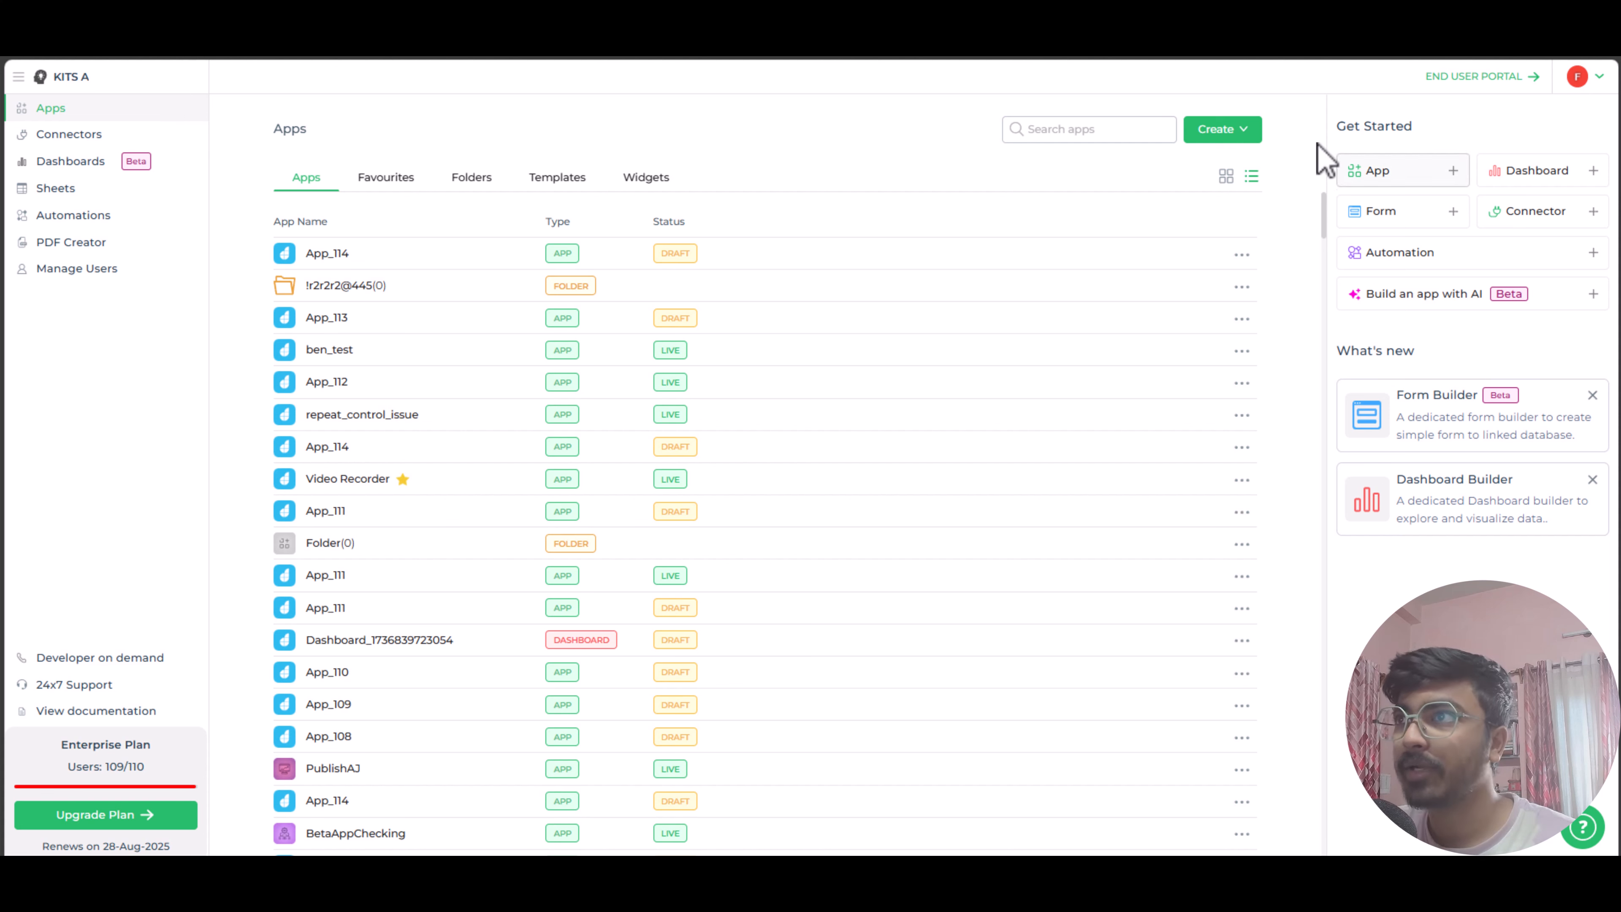
Create a new app and lay out a Text Input control with a Table grid below it on the canvas.
left_click(1235, 131)
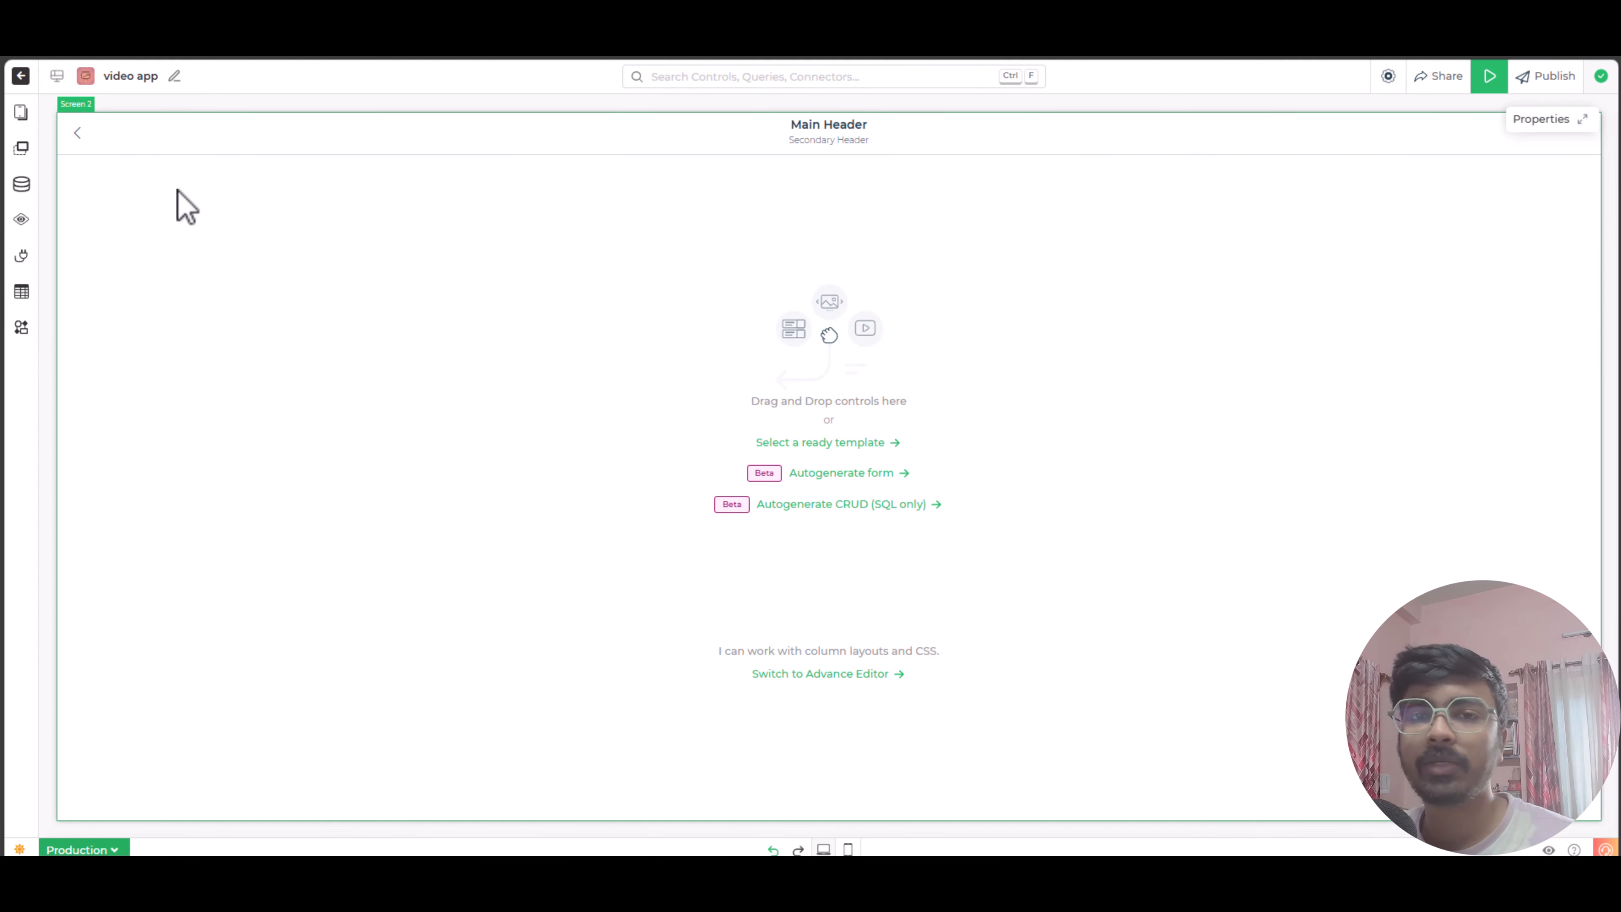
left_click(21, 147)
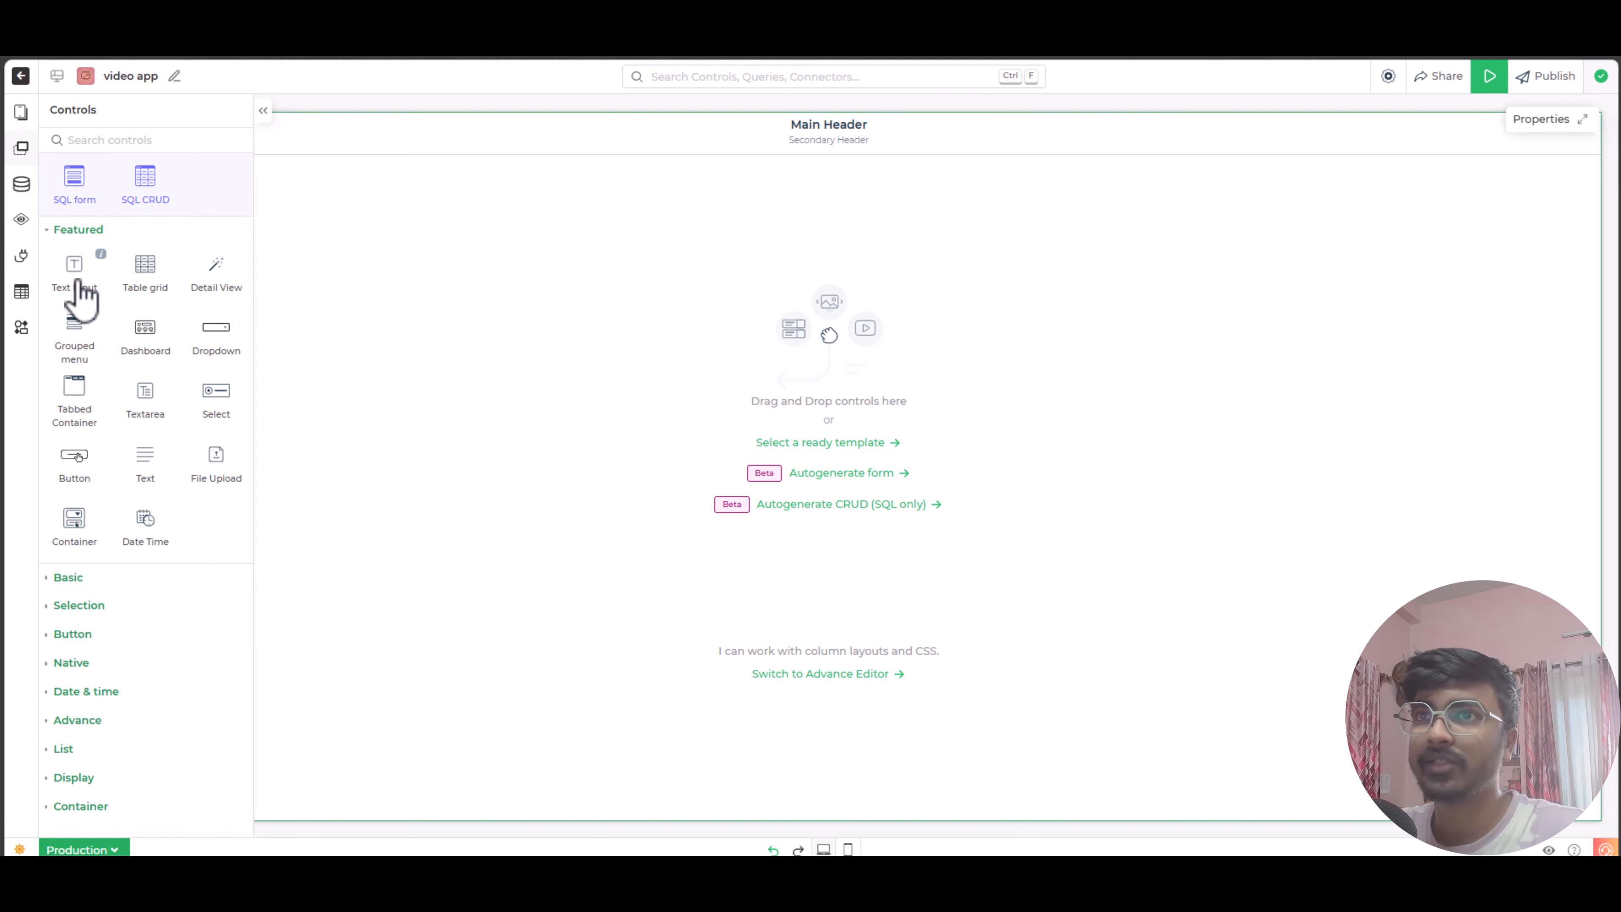
left_click_drag(149, 276, 691, 250)
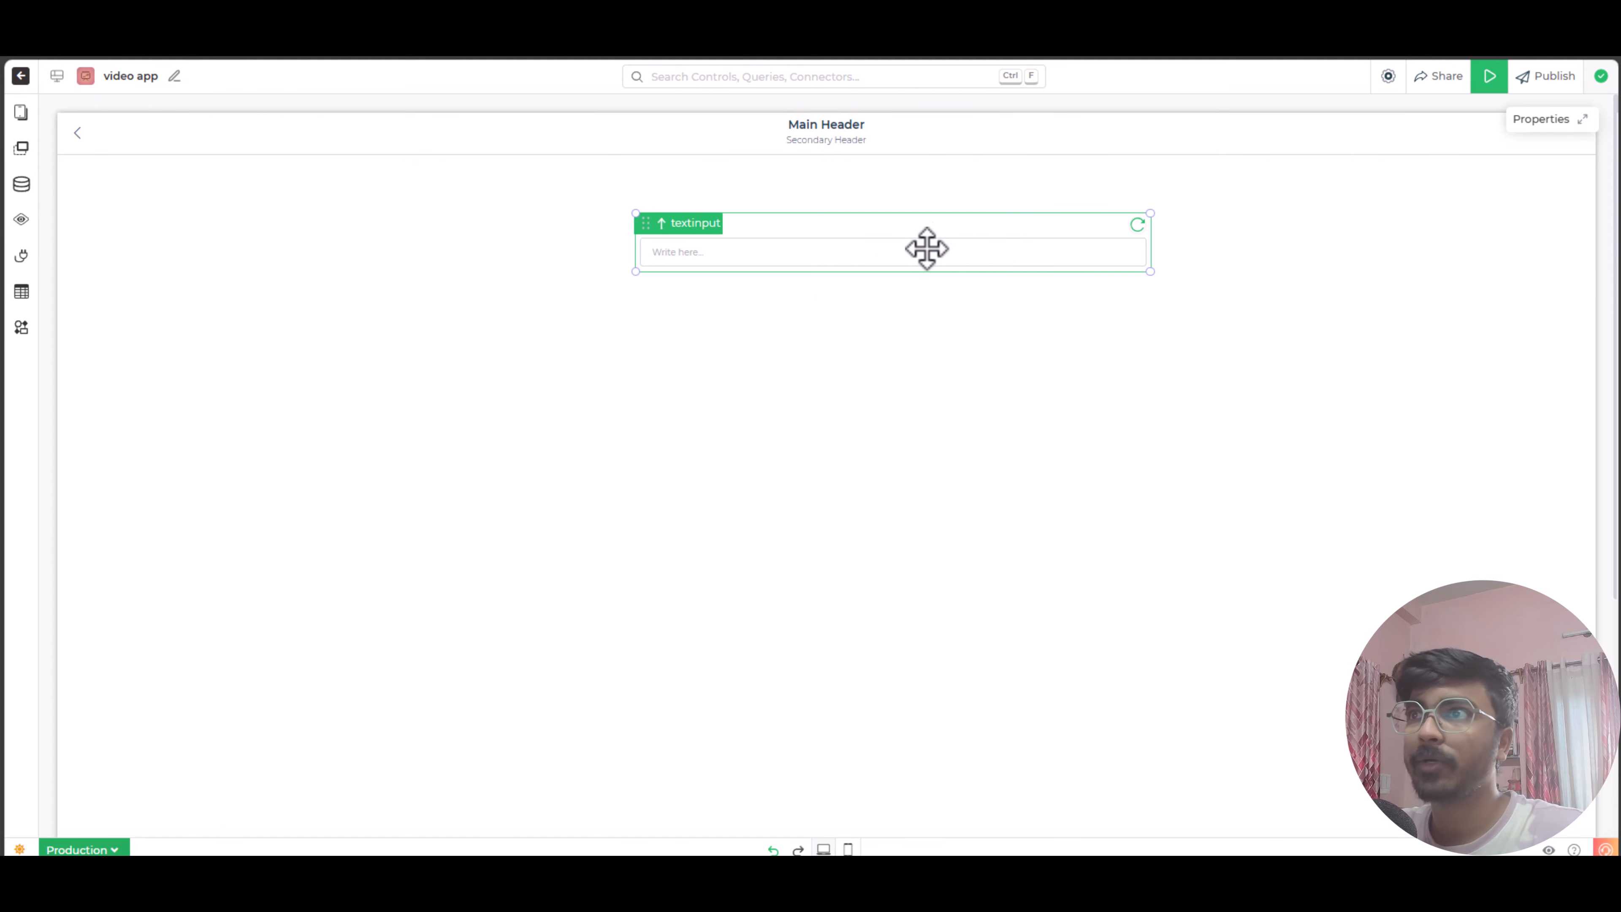
left_click_drag(927, 243, 559, 302)
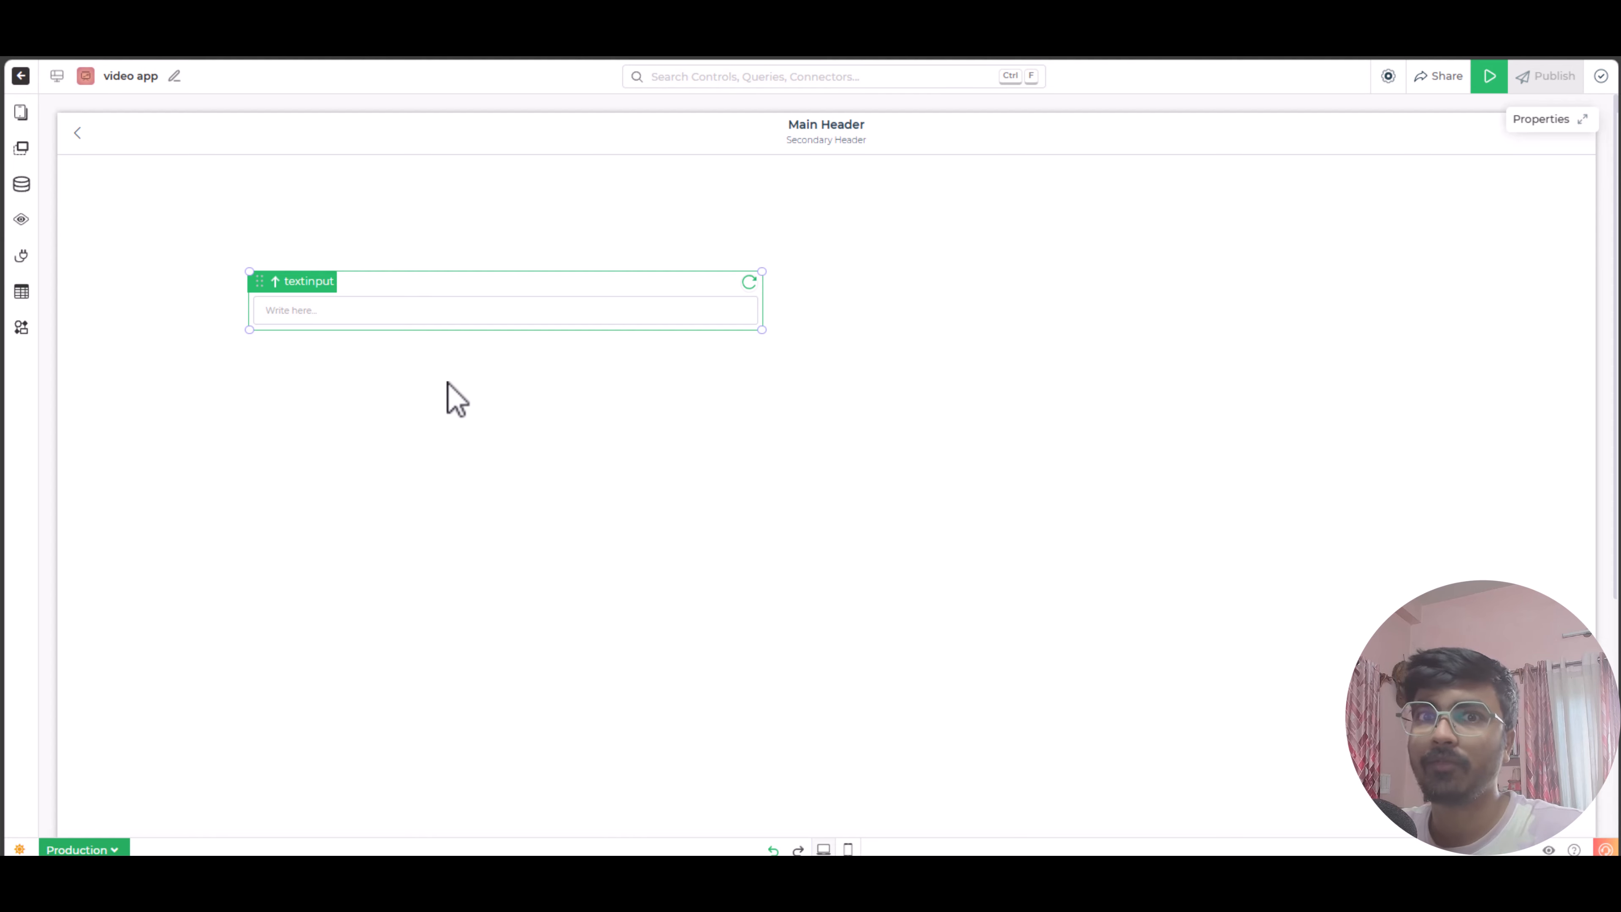
left_click(22, 150)
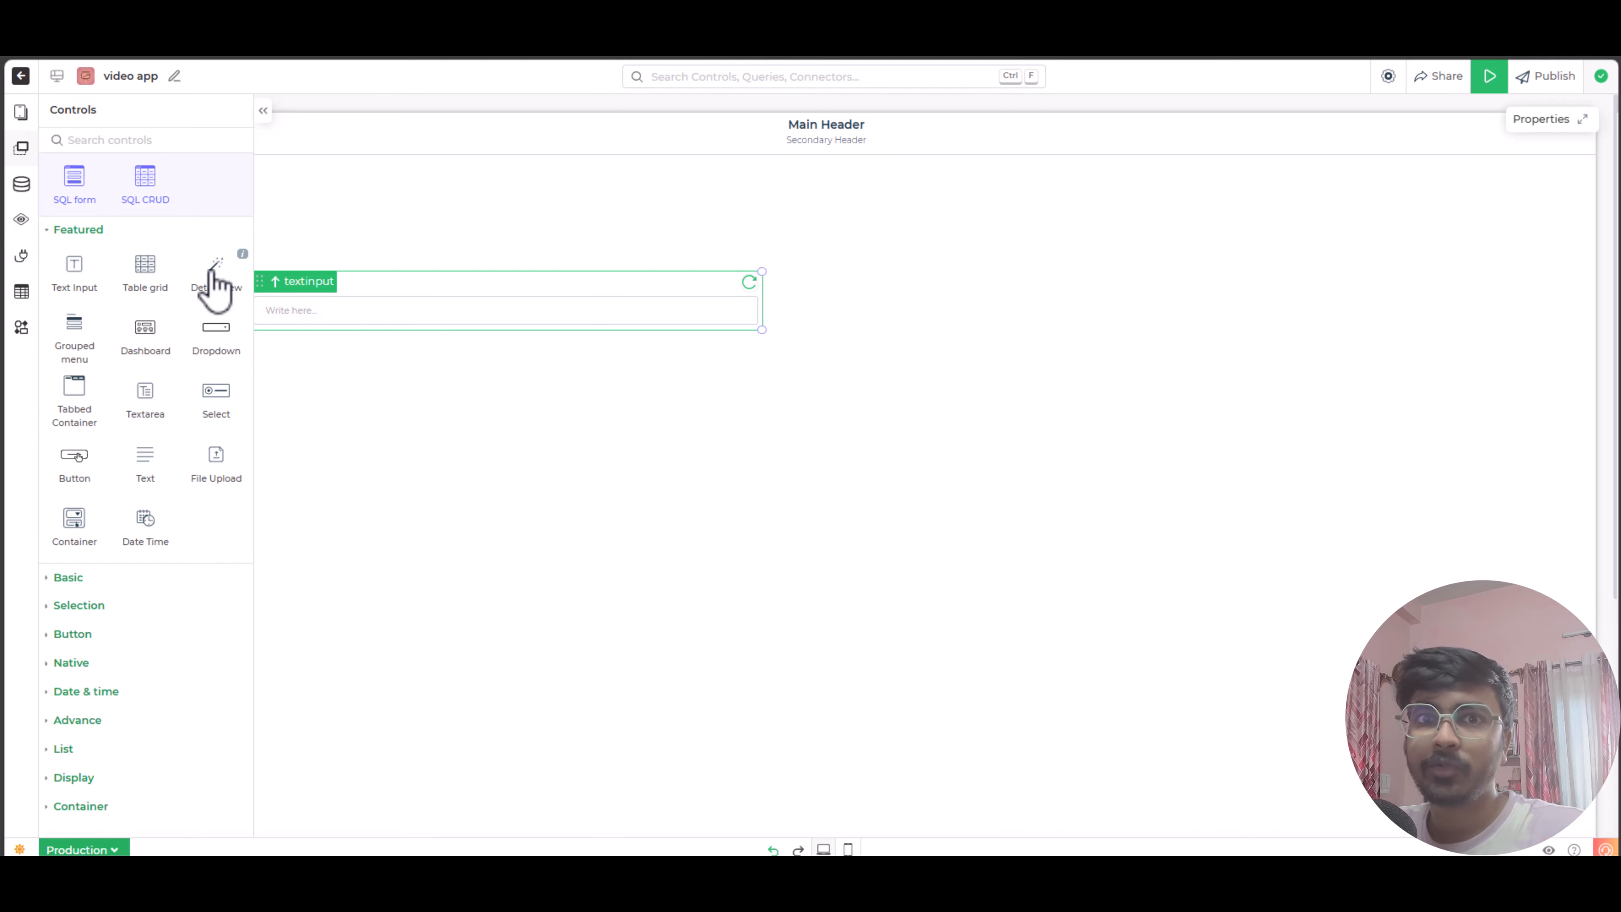
left_click_drag(145, 279, 860, 399)
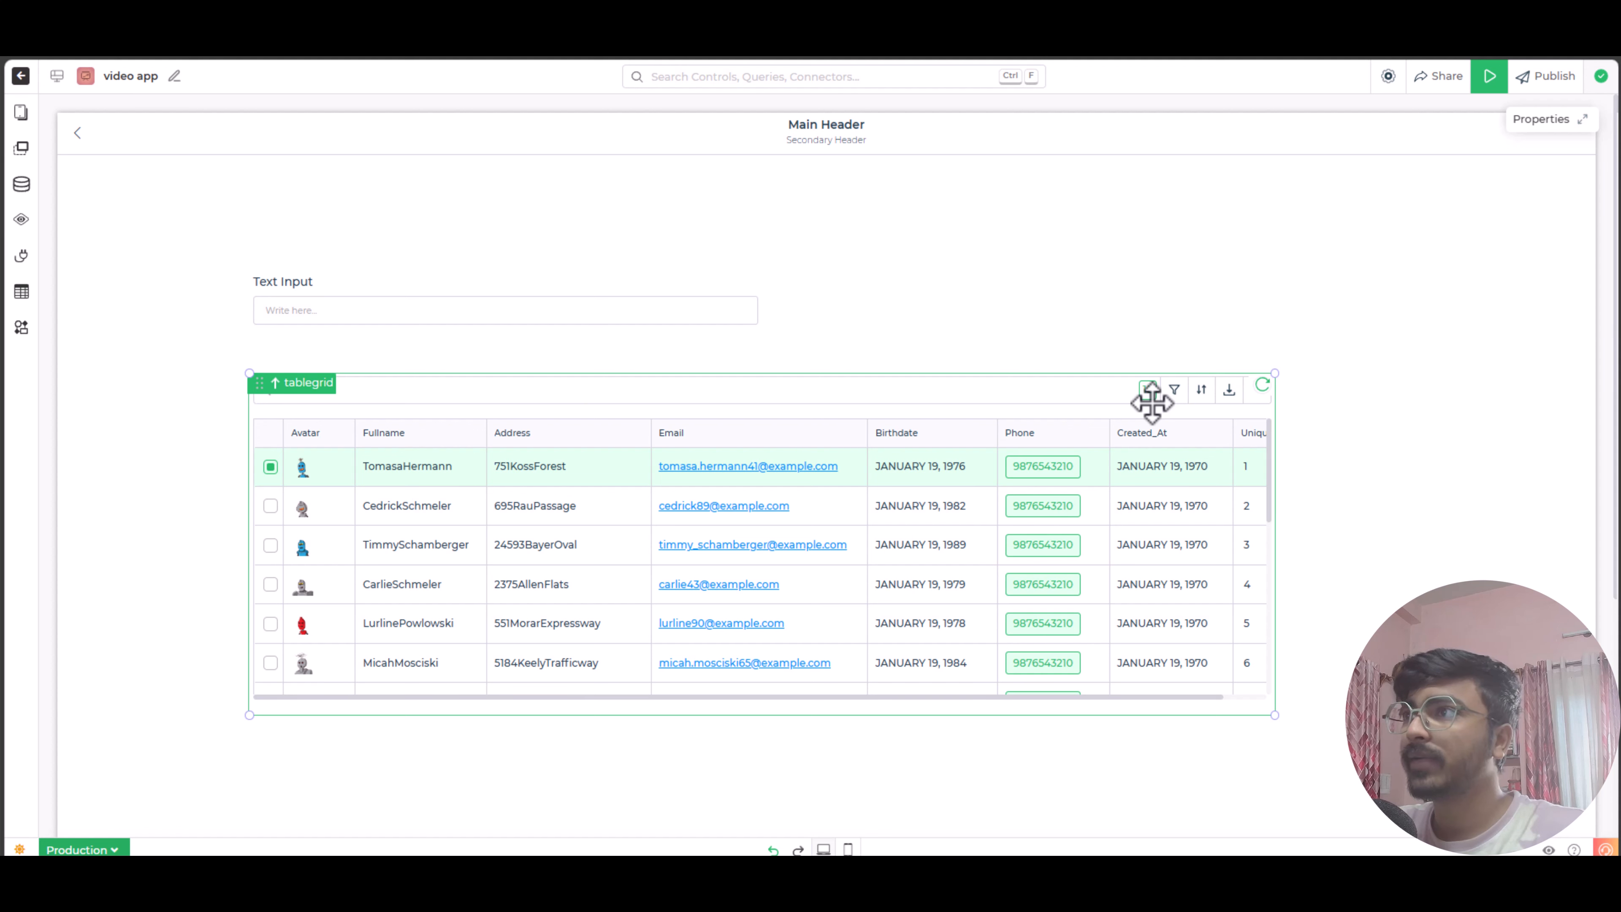
Bind the table grid to a new Connector Library query that uses getData from the SD-MYSQL connector.
left_click(1587, 124)
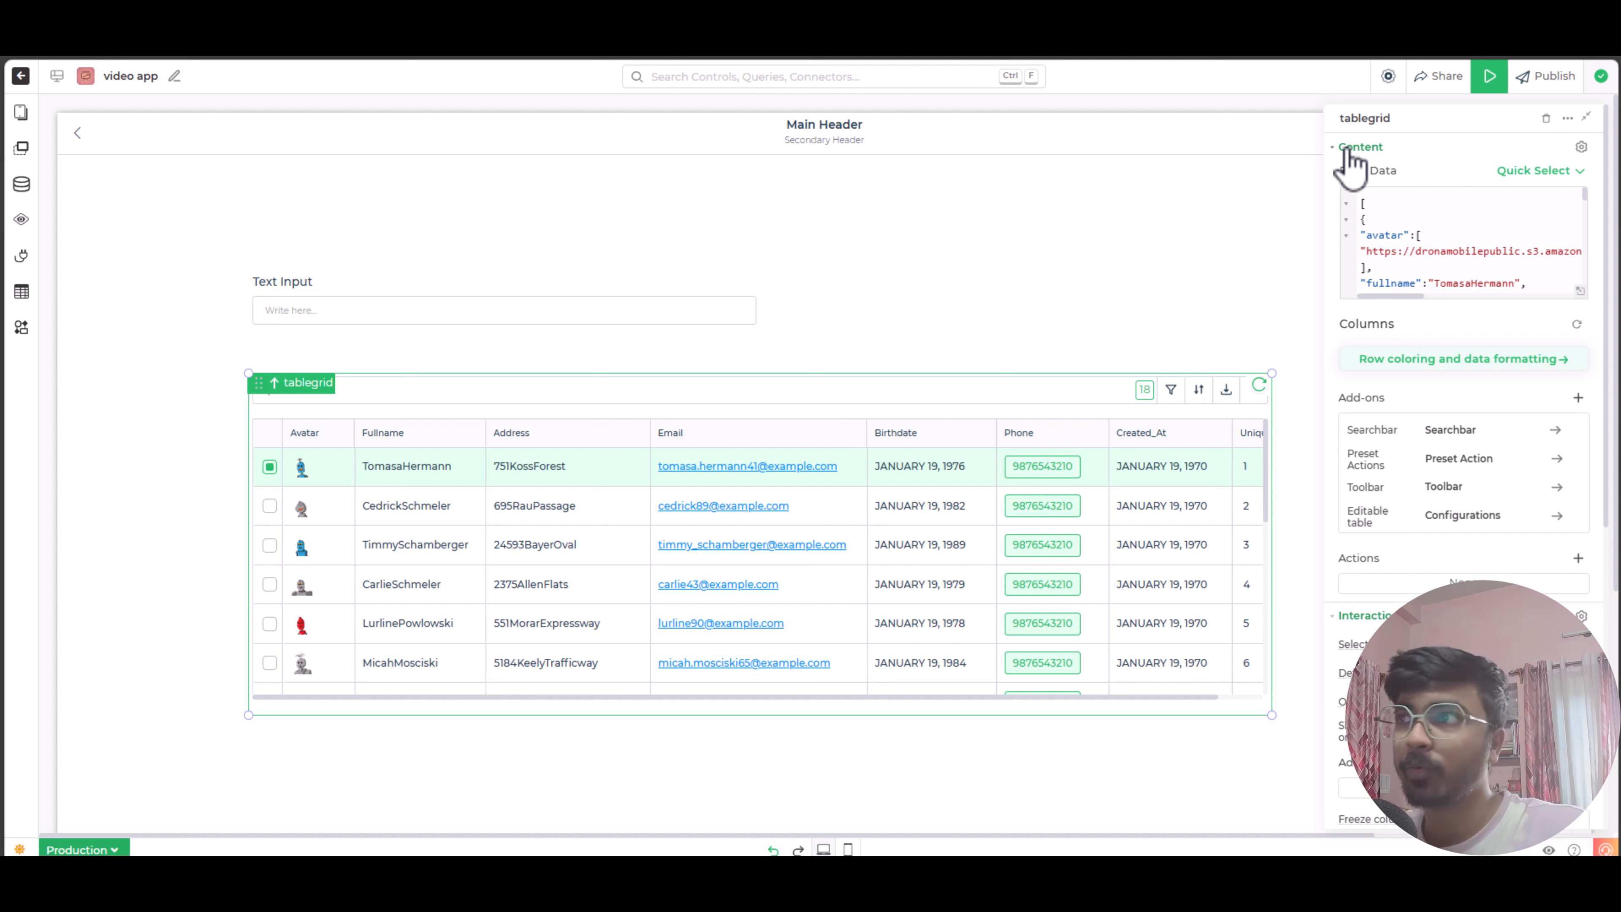
left_click(1516, 211)
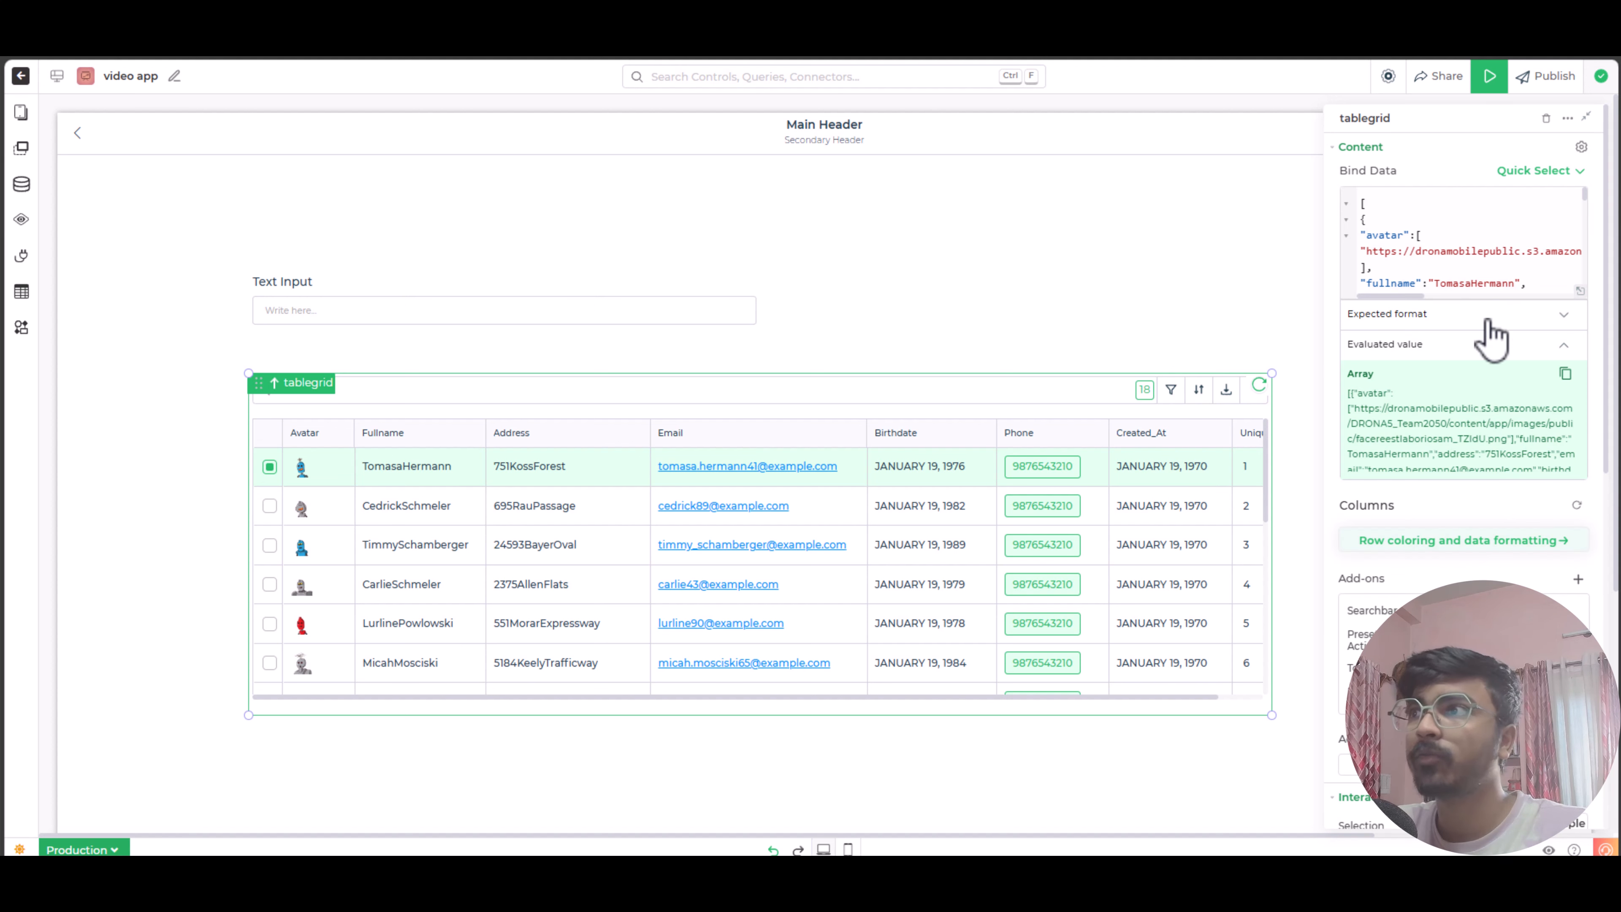
left_click(1563, 317)
scroll(1433, 368, "down", 3)
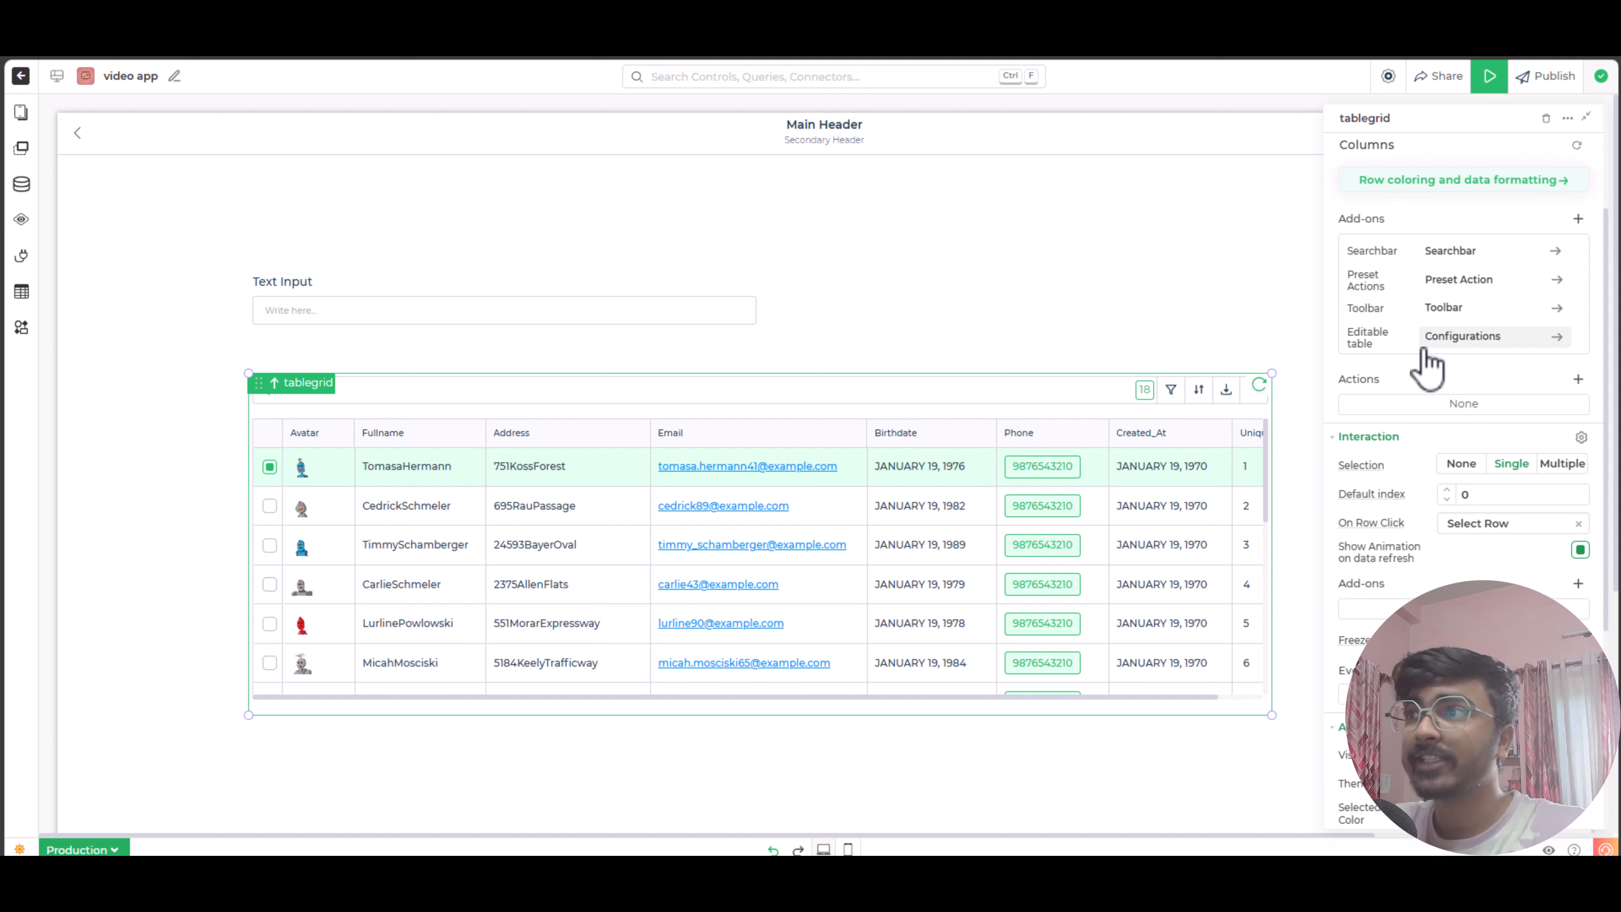
scroll(1444, 363, "up", 3)
left_click(1547, 180)
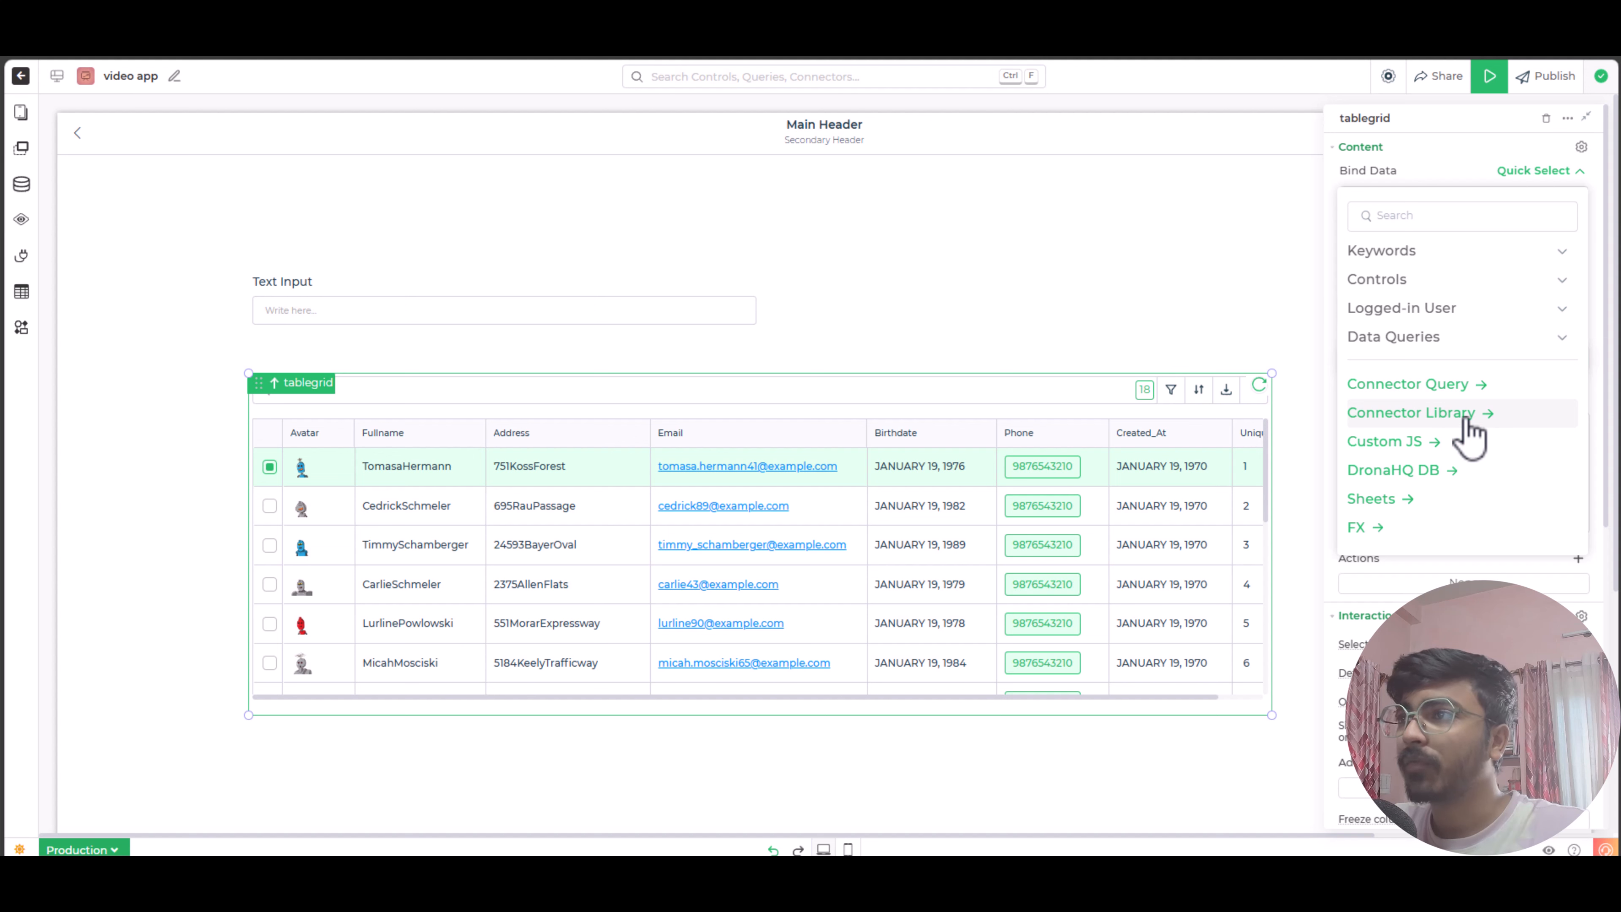
left_click(1401, 422)
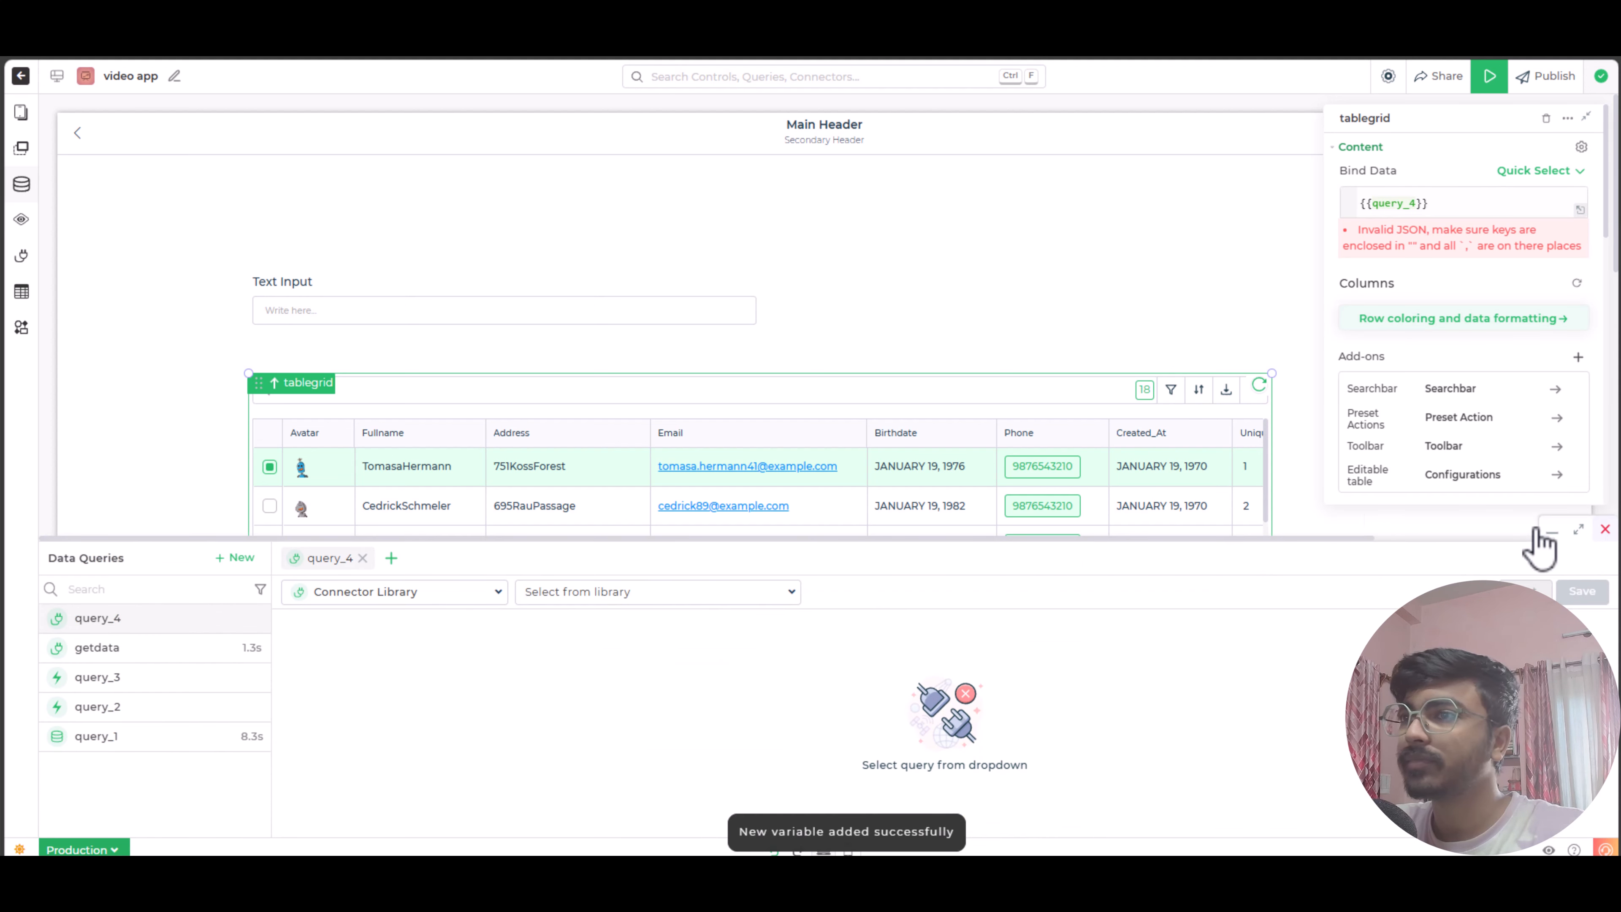
left_click(614, 597)
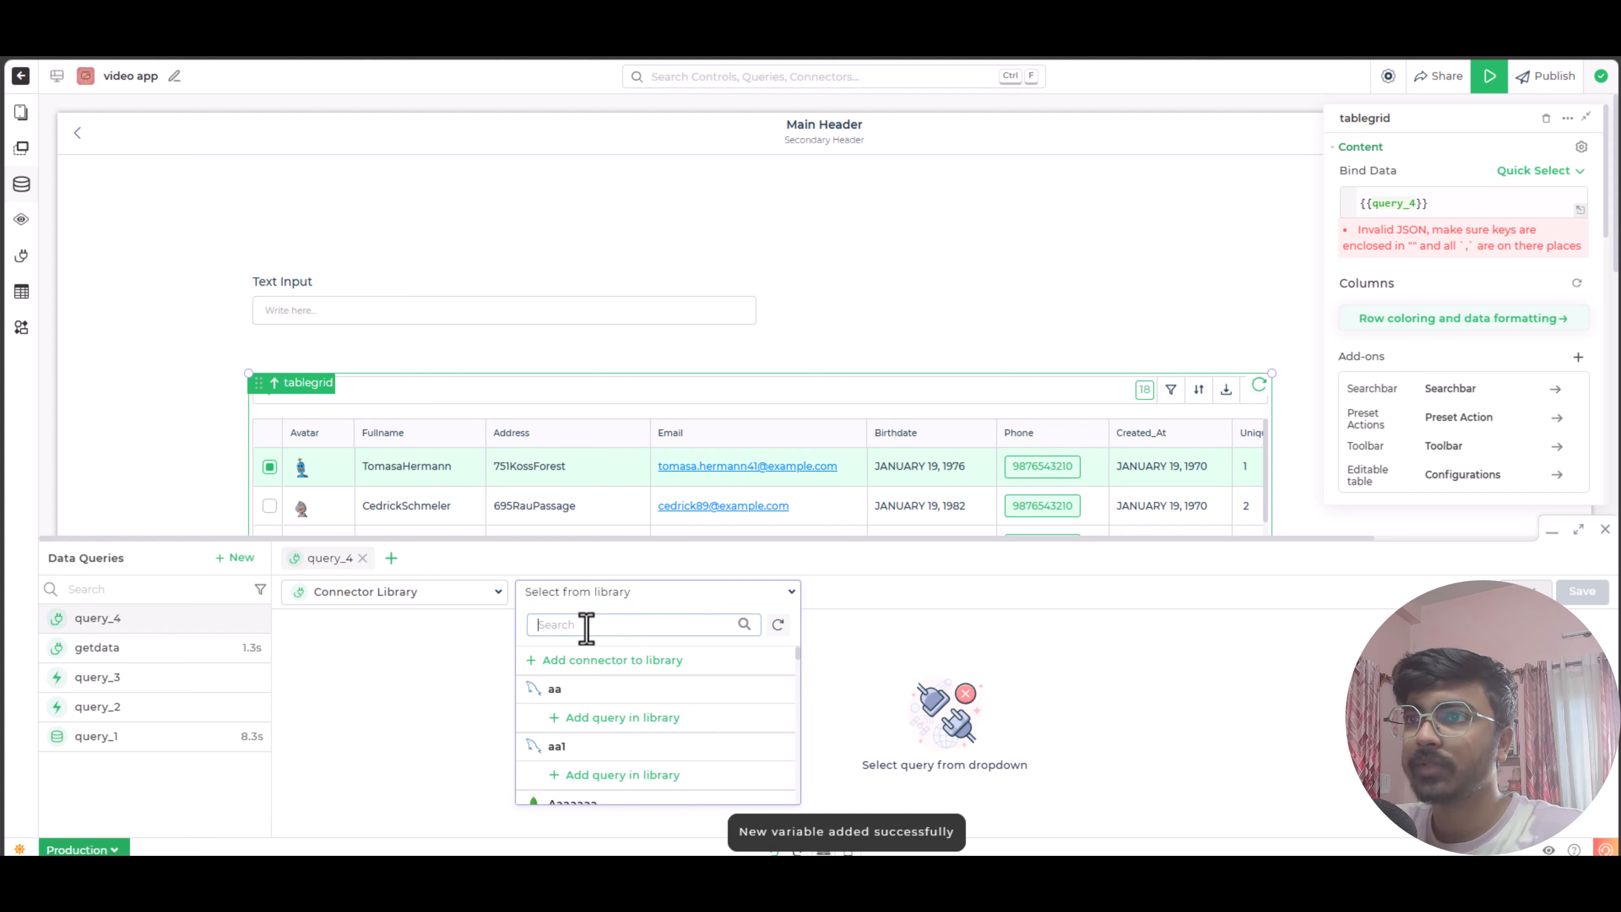
type("sd-")
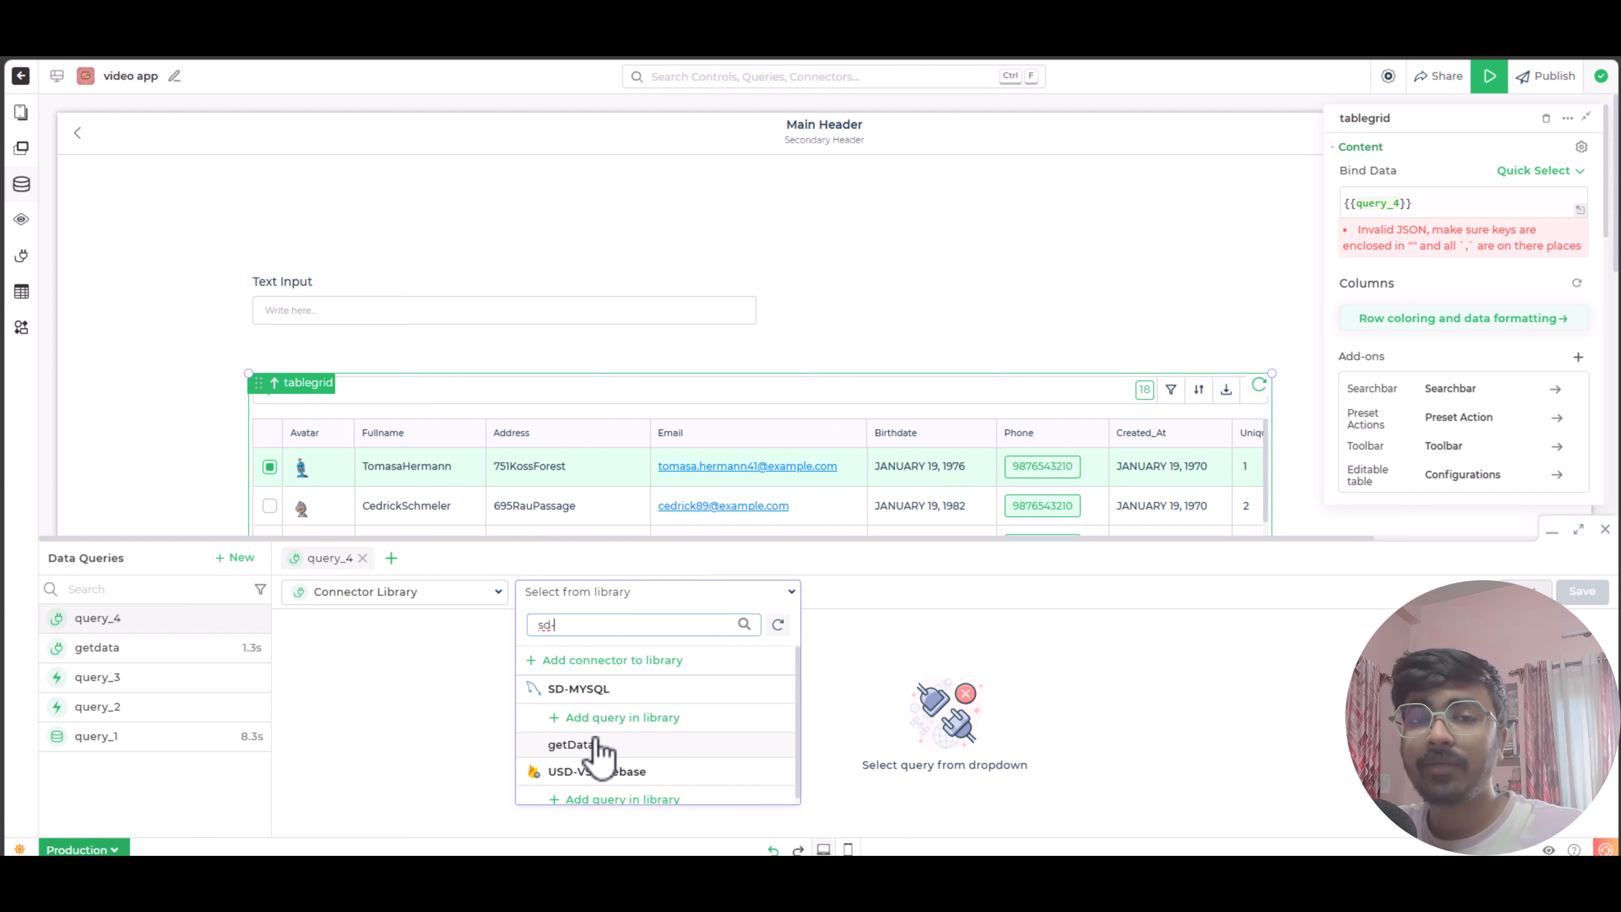
left_click(591, 747)
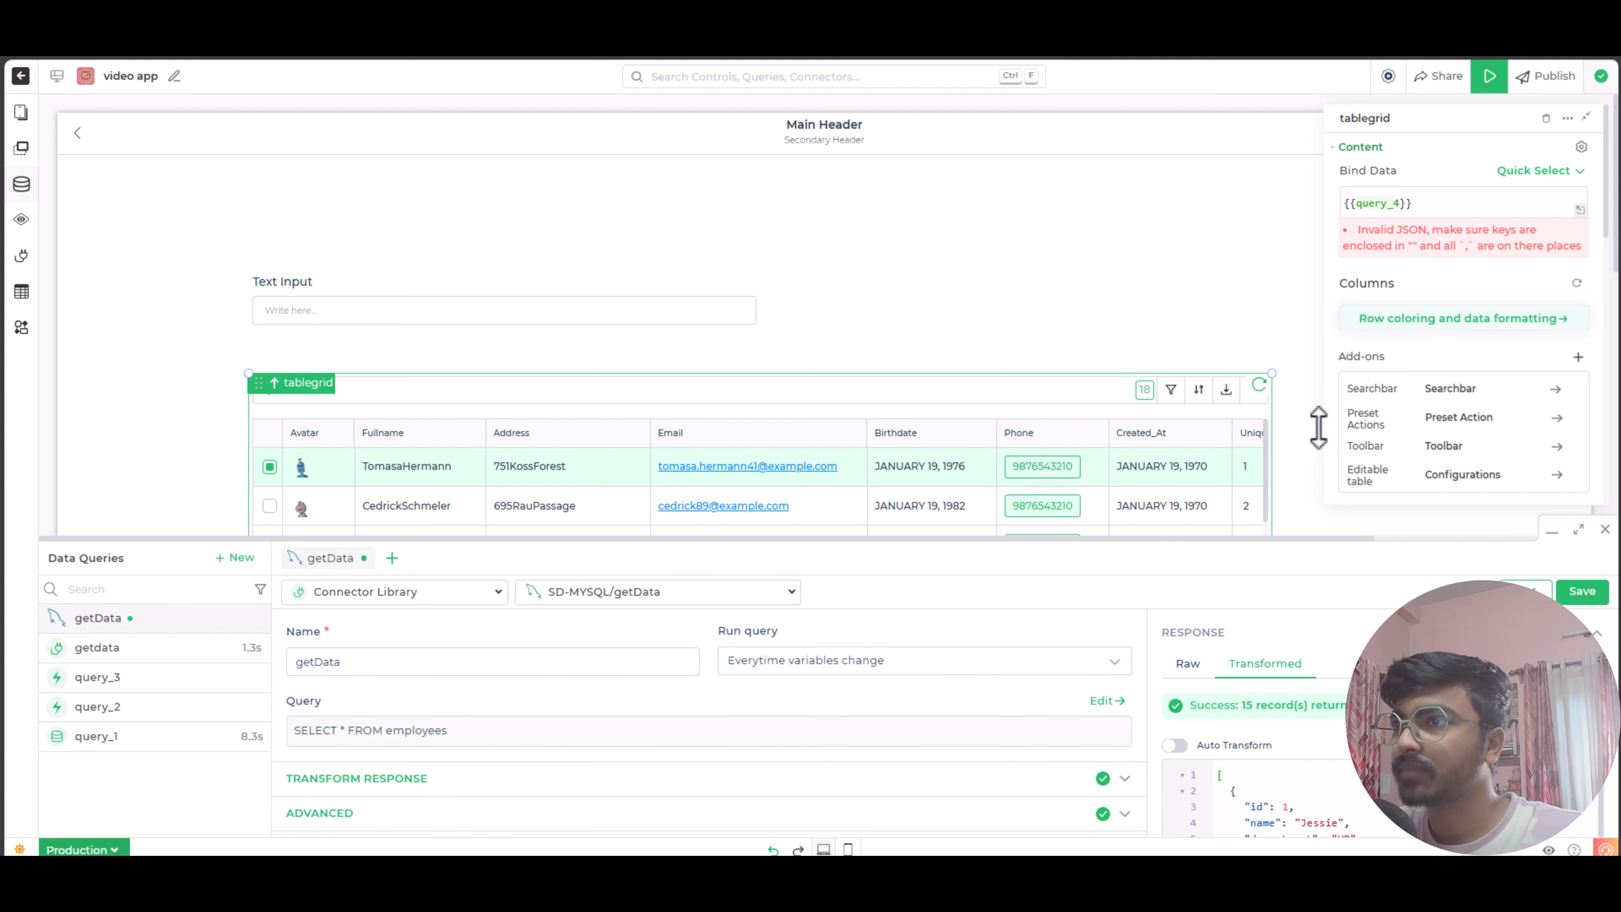
Save the getData query and move the table grid above the Text Input control.
left_click_drag(1318, 540, 1318, 428)
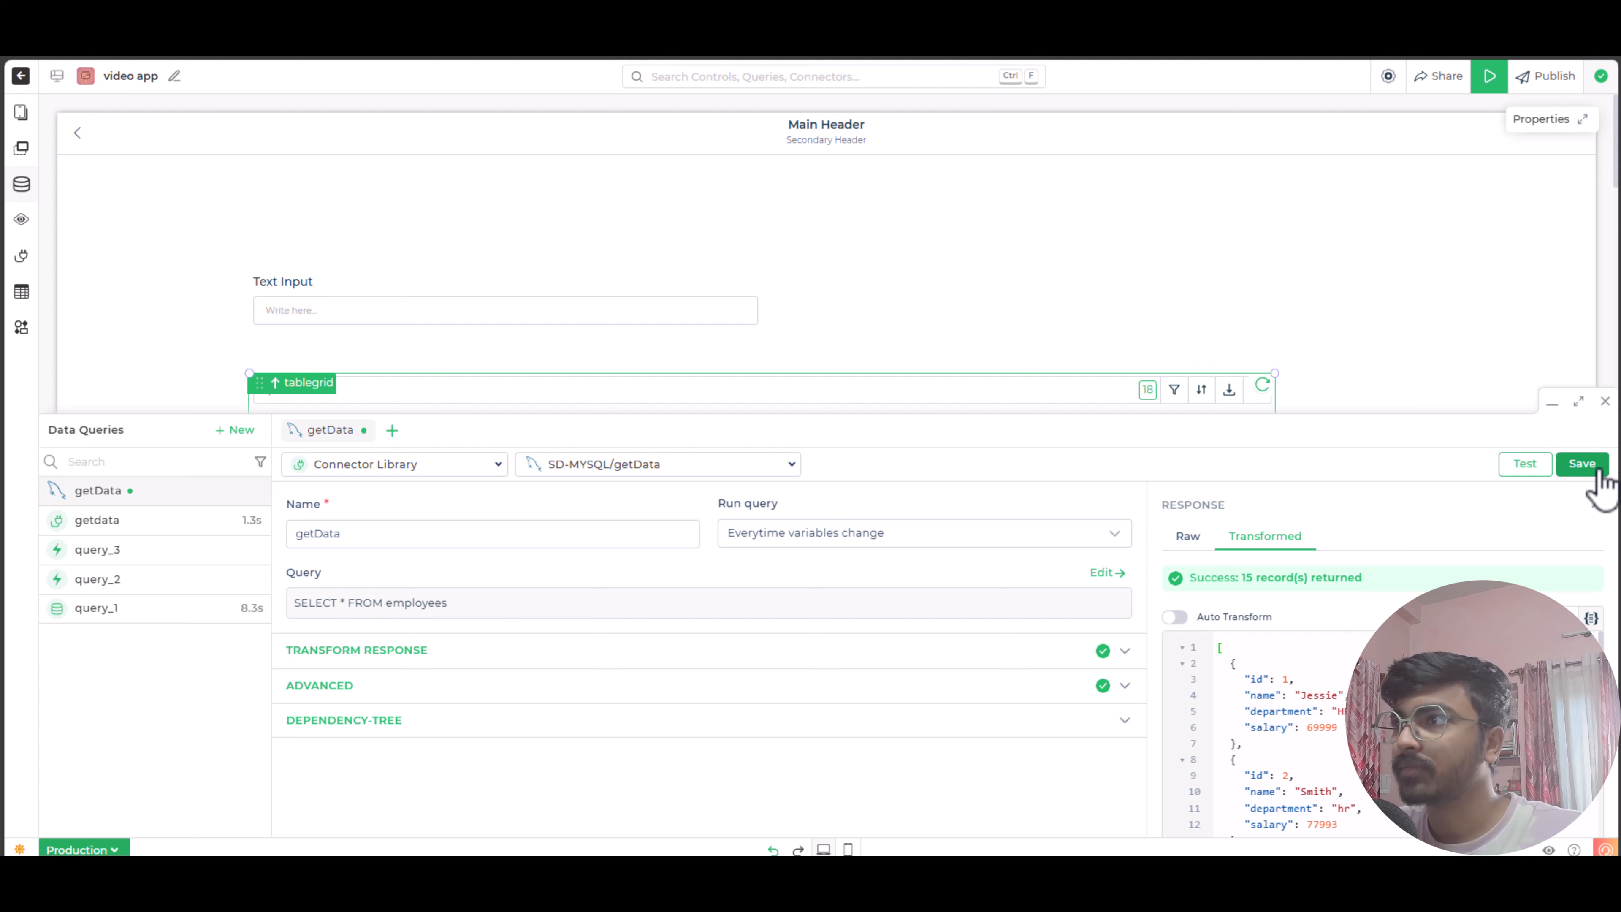
left_click(1598, 471)
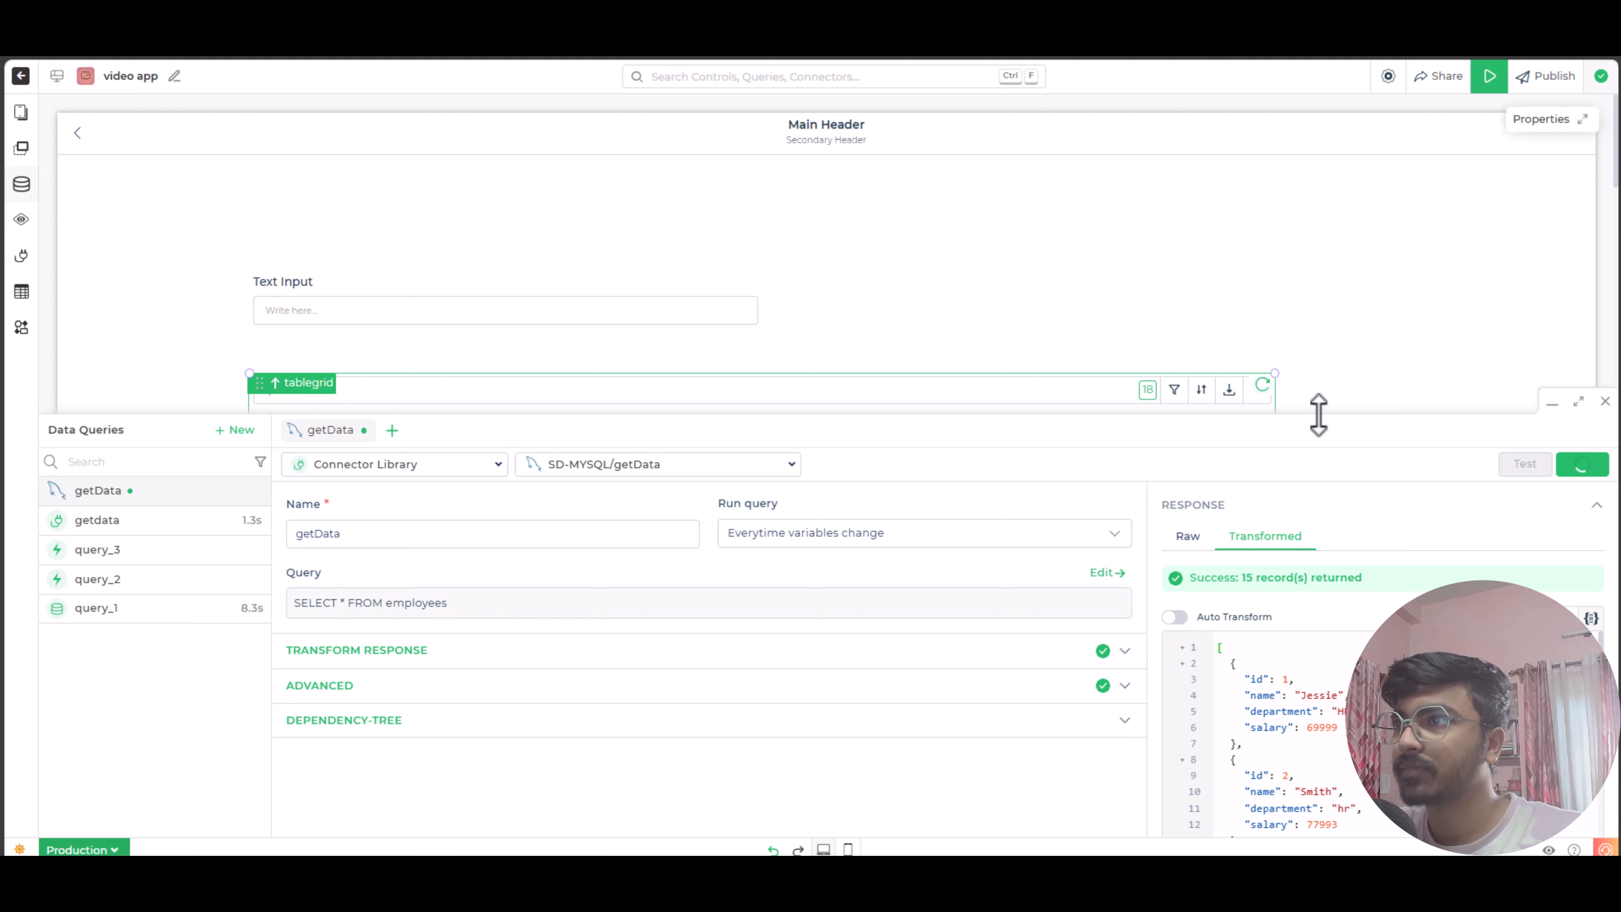
left_click_drag(1319, 415, 1323, 511)
left_click_drag(991, 397, 1024, 261)
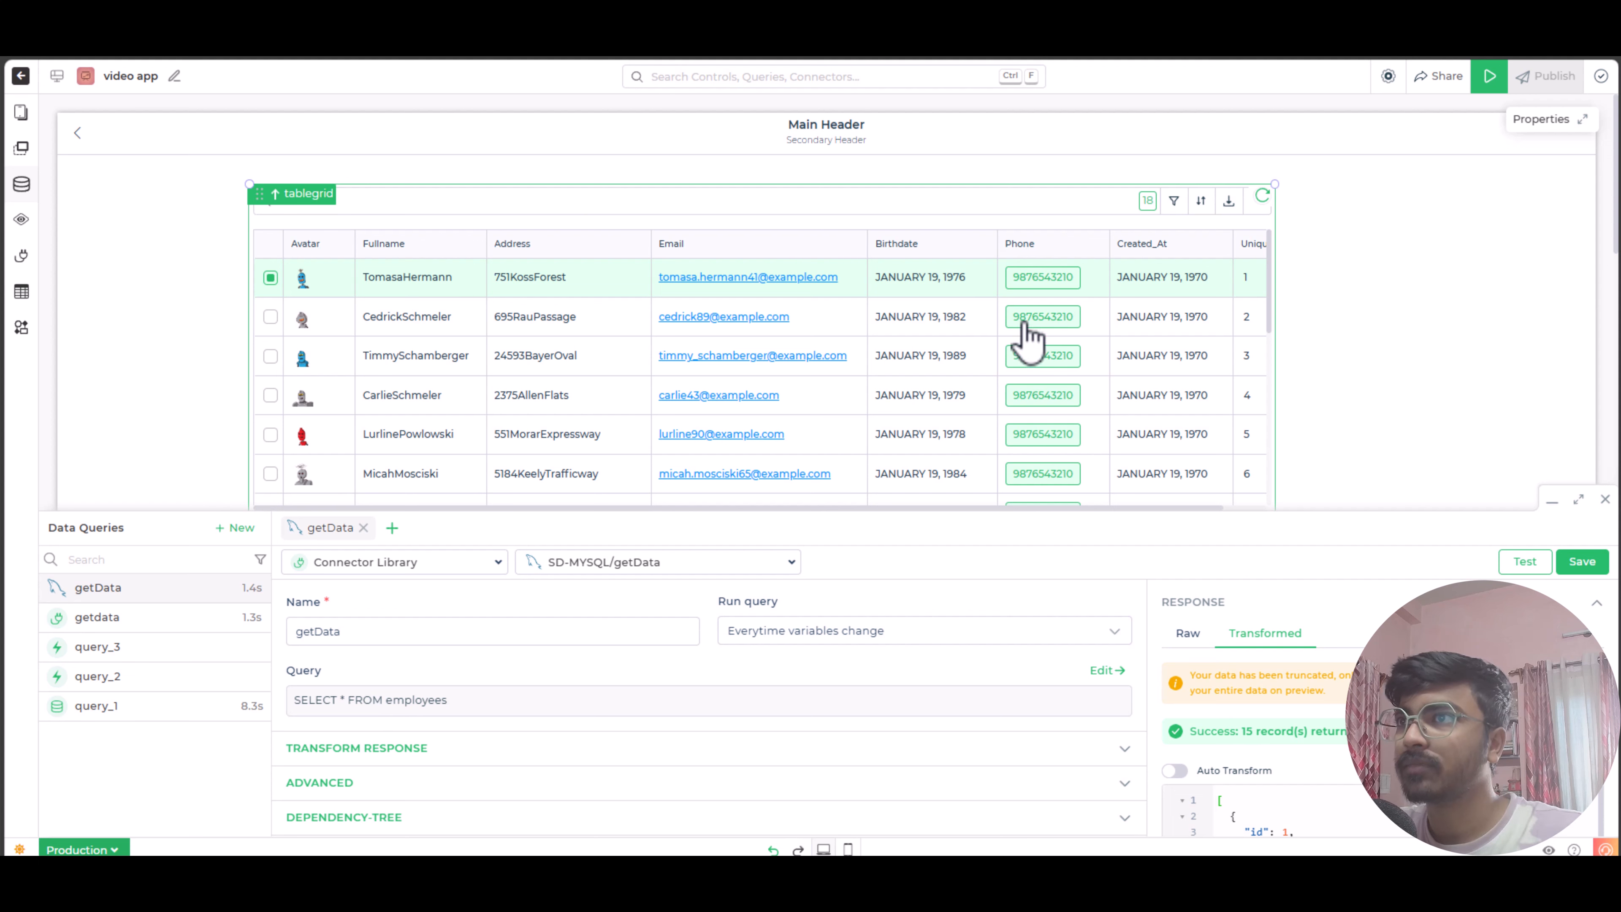
Replace the table grid's sample bind data with {{getdata}} and minimize the data queries area.
left_click(1396, 204)
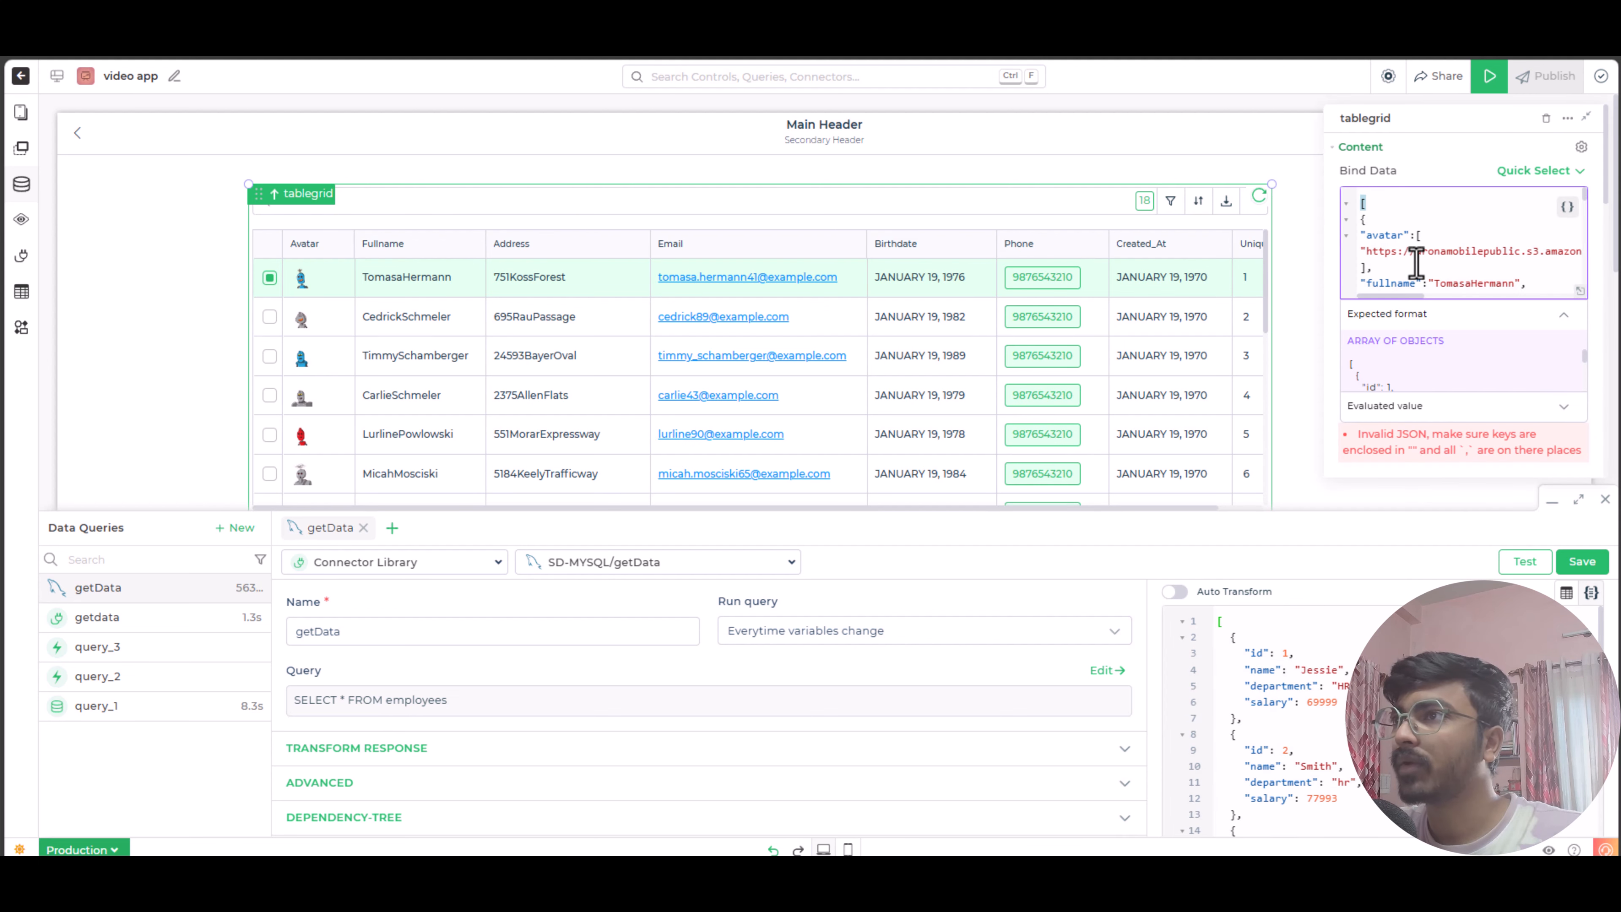
key("ctrl+a")
type("{{getdata")
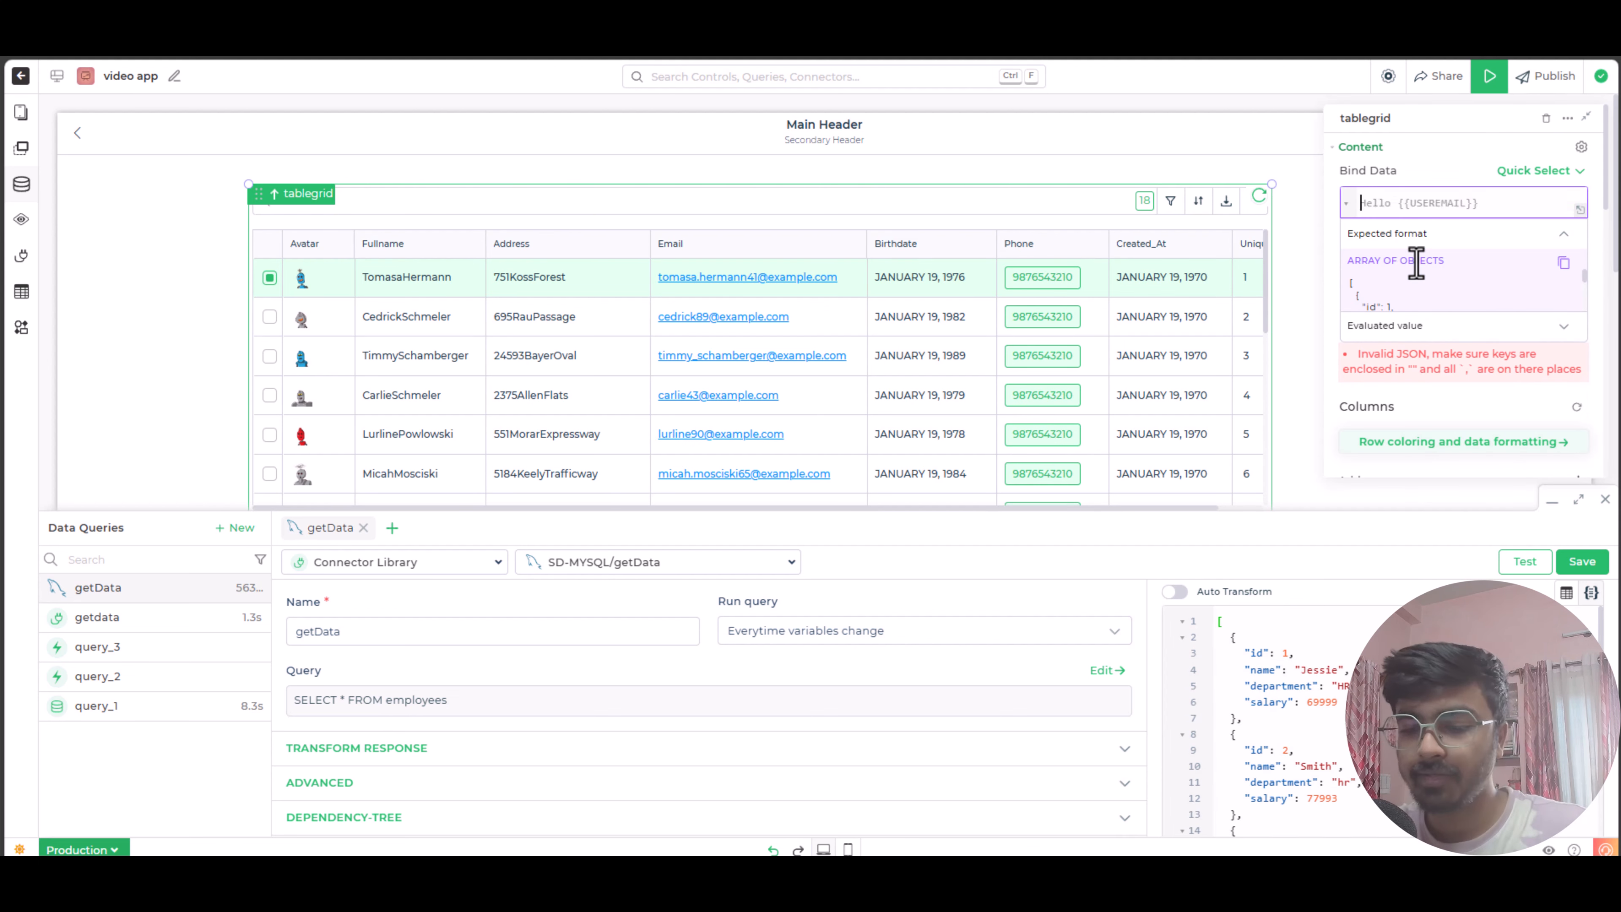
left_click(1463, 164)
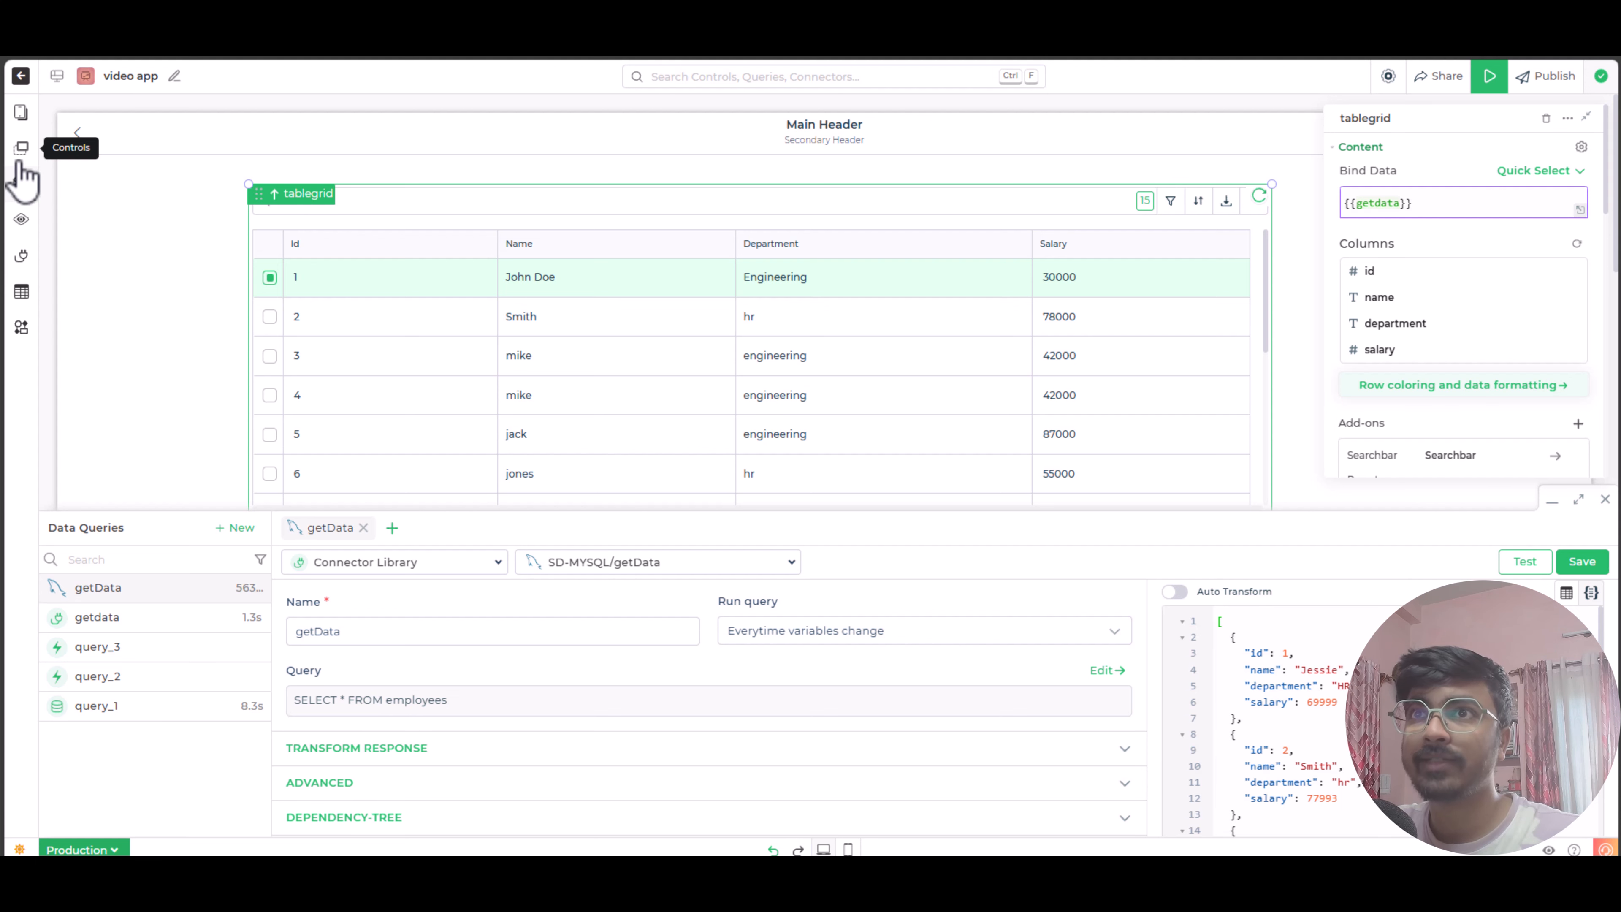
left_click(23, 185)
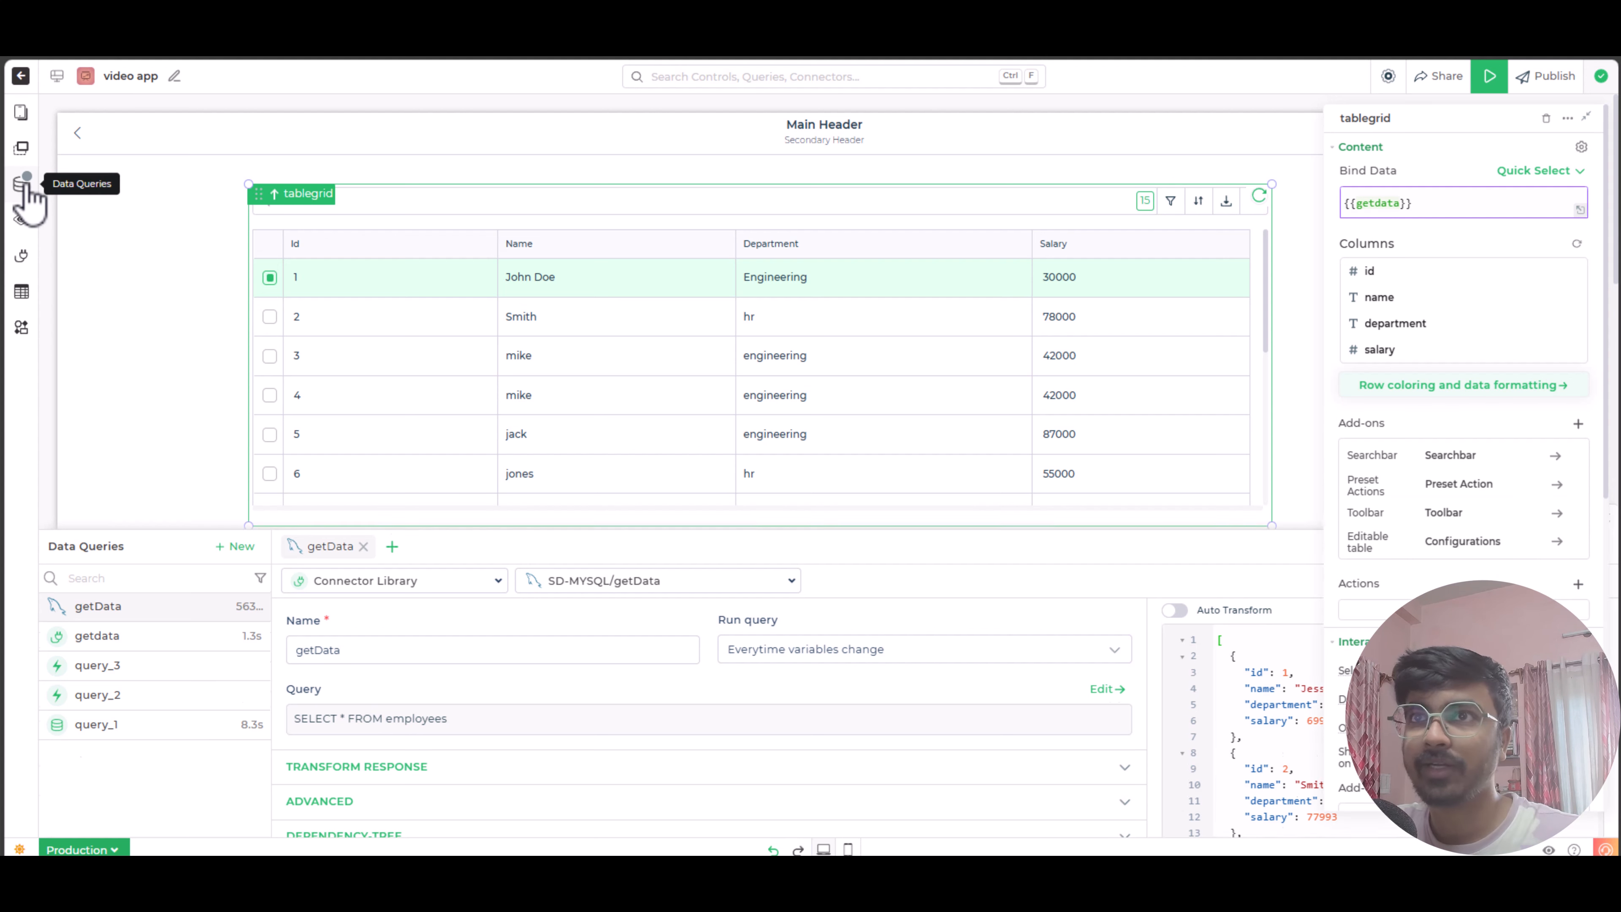
left_click(23, 185)
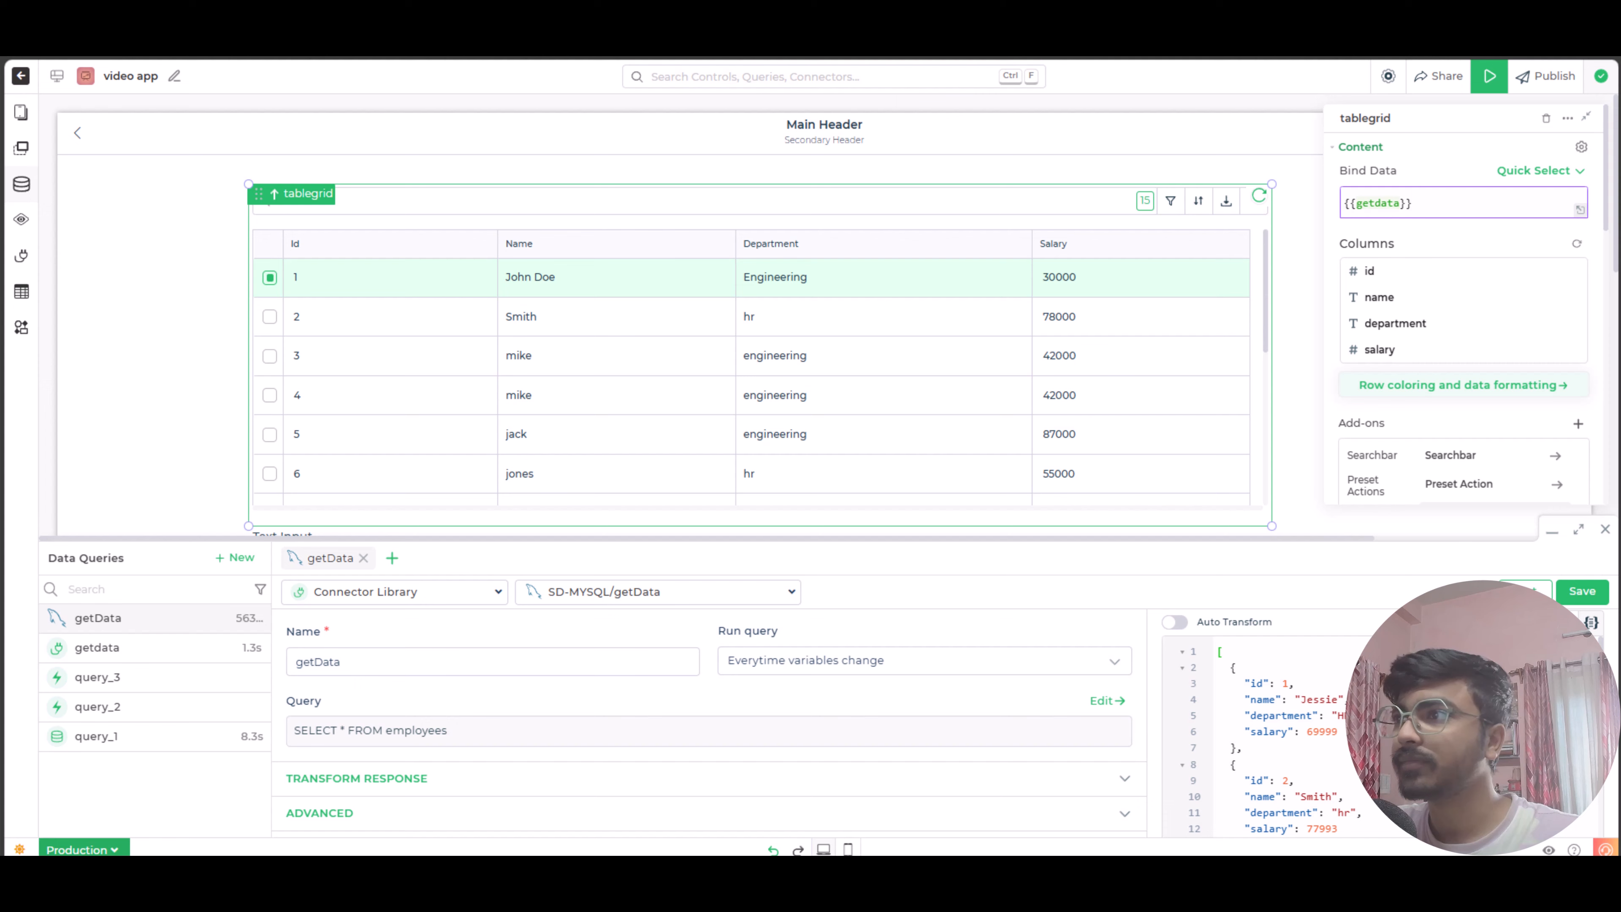
left_click(1553, 531)
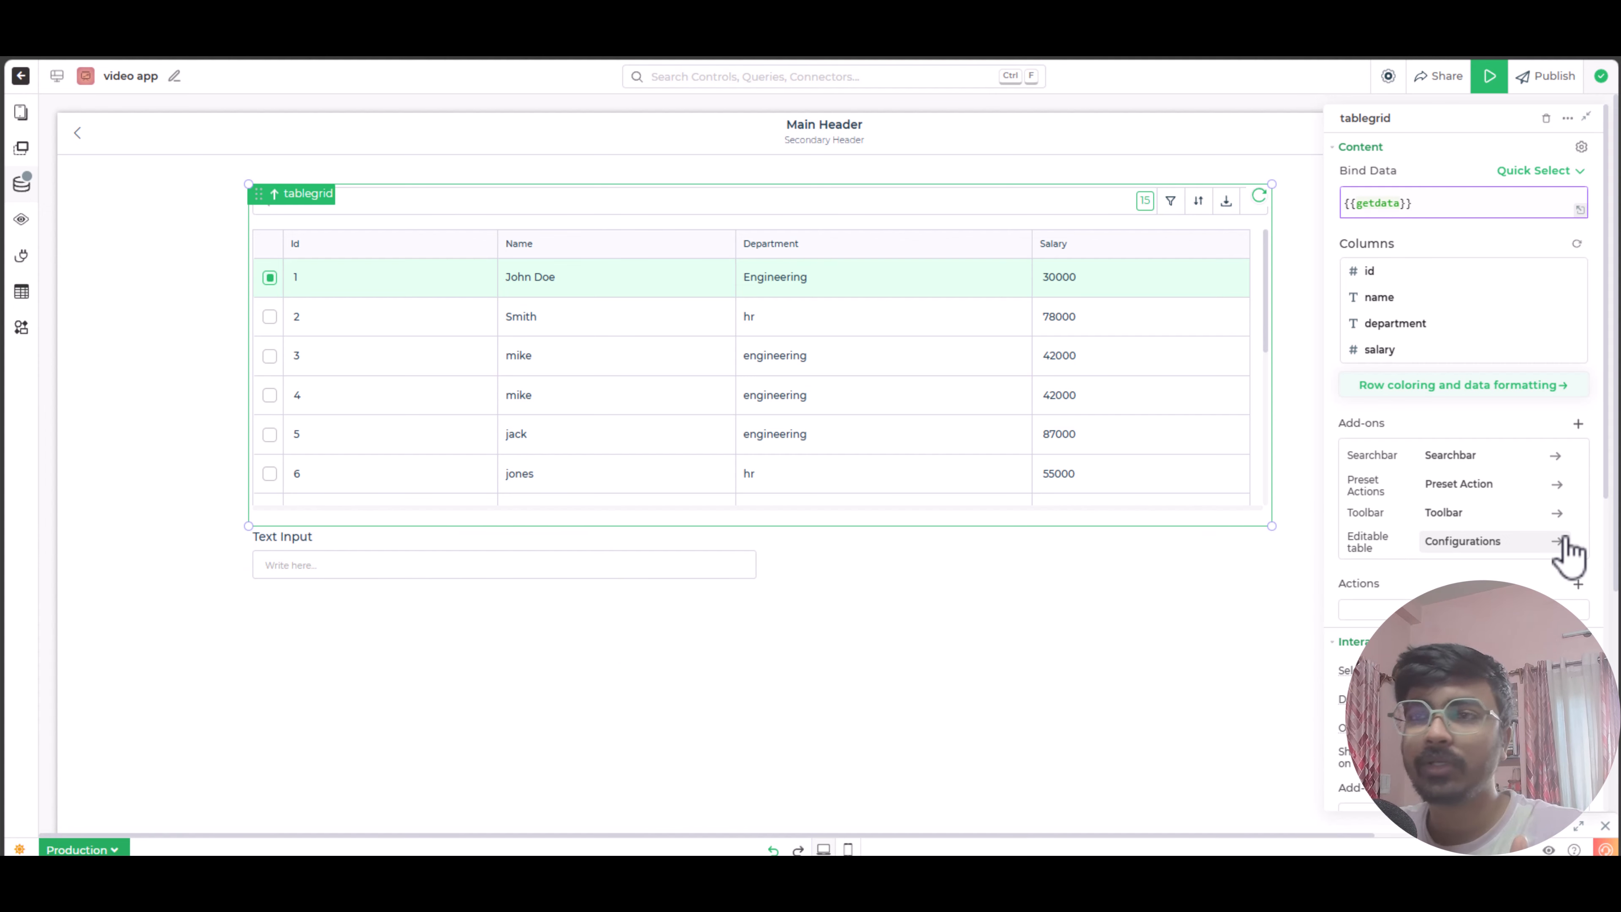
Make the name and department columns editable in the table grid's editable table configuration.
scroll(1509, 351, "down", 5)
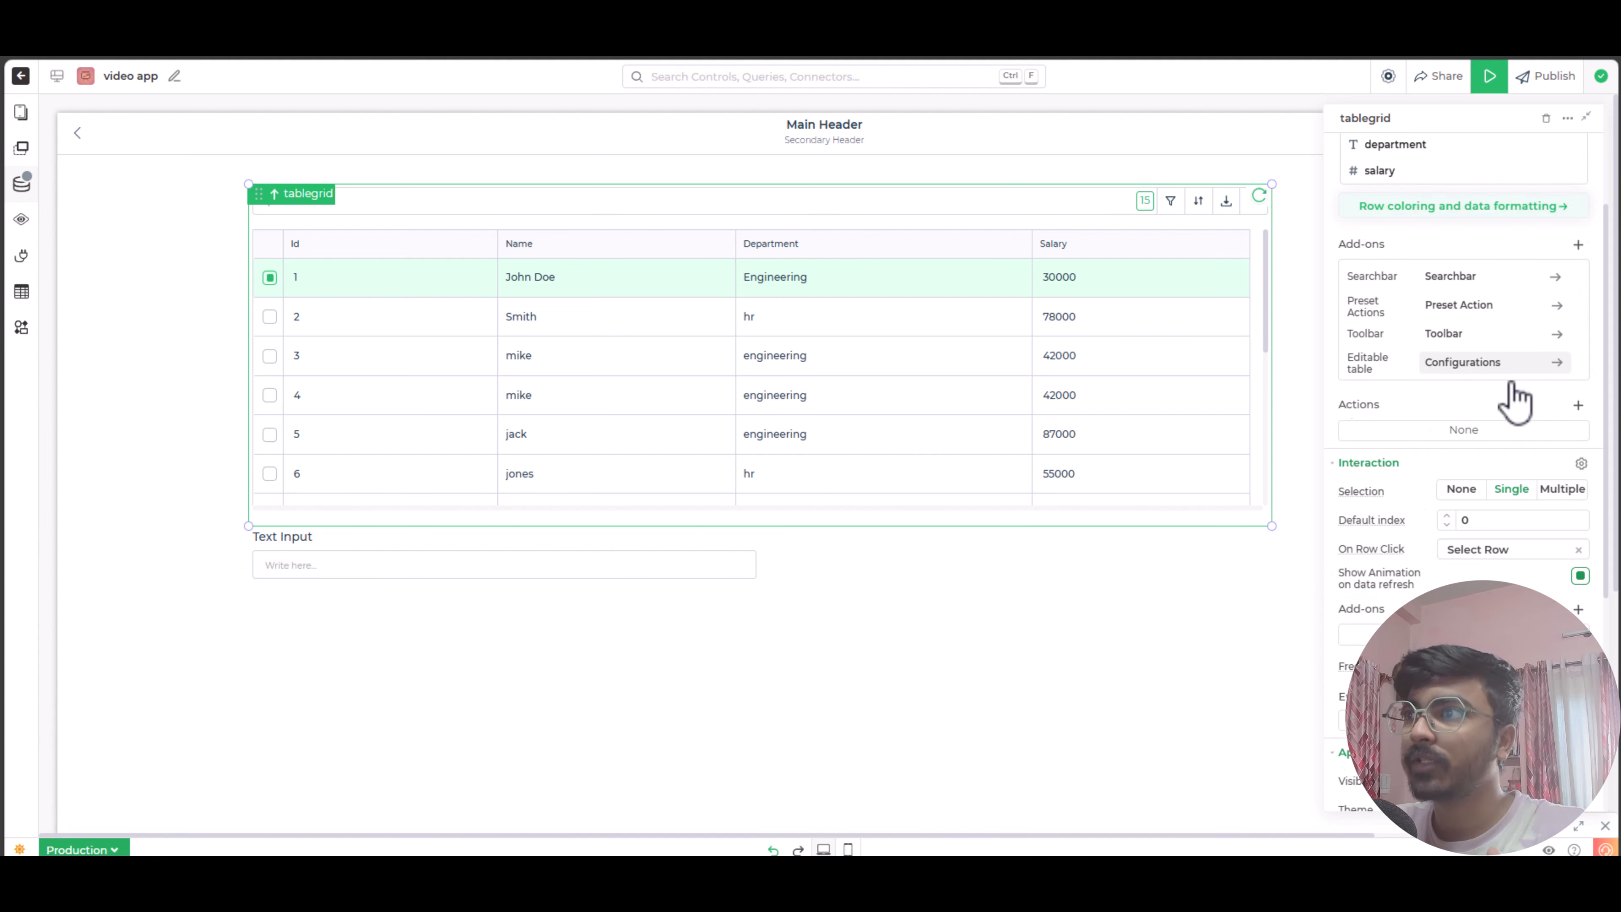
scroll(1506, 442, "up", 3)
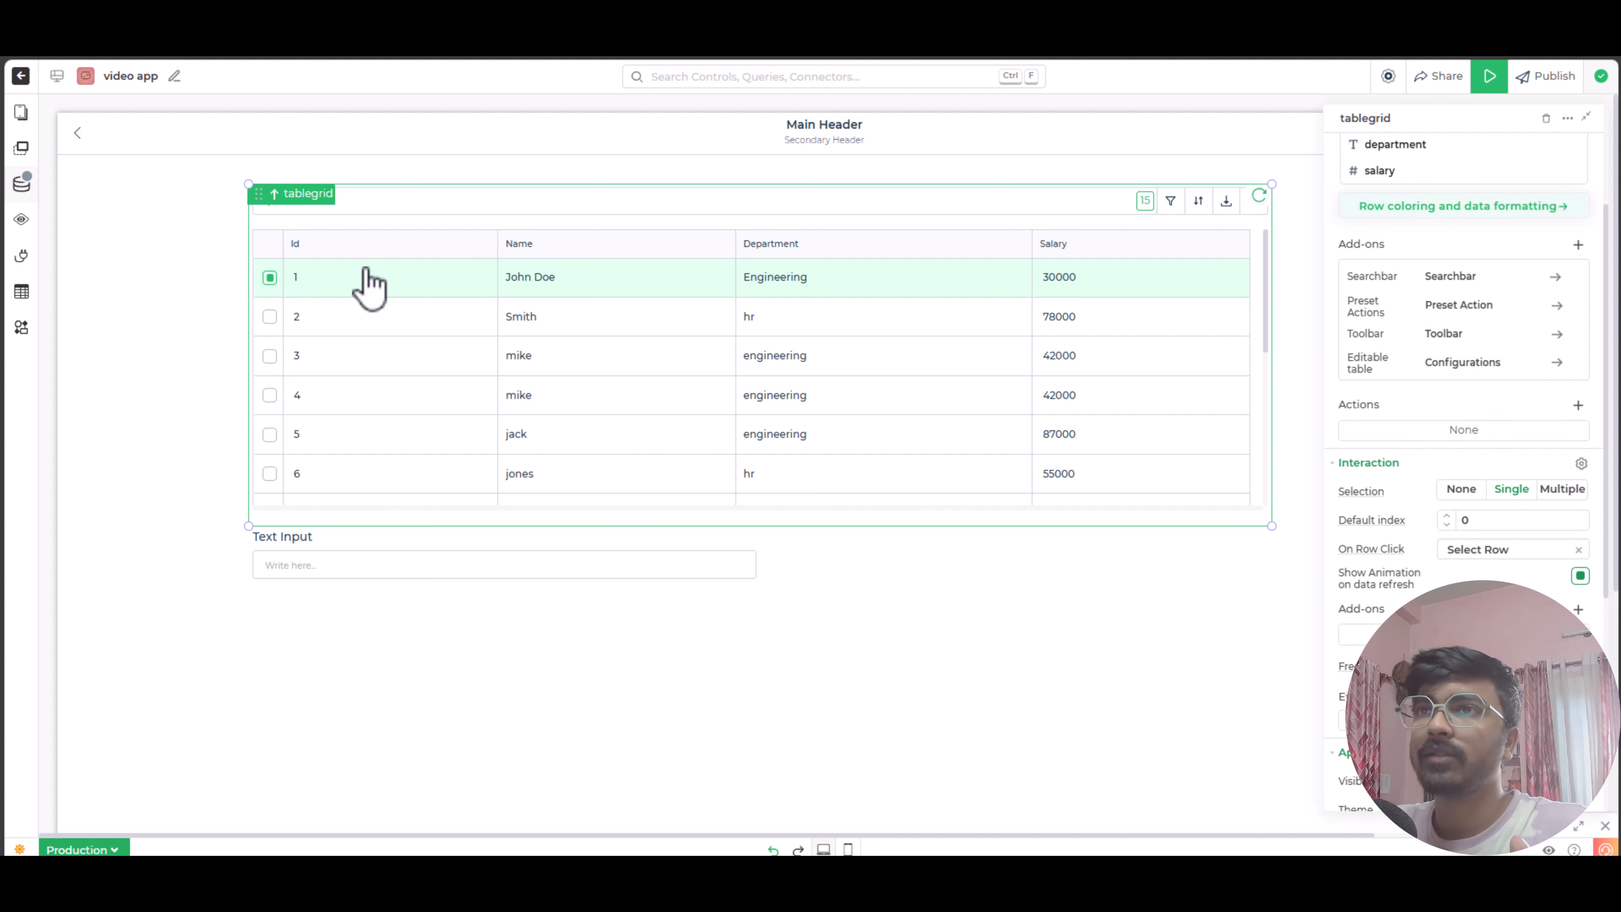
left_click(1471, 363)
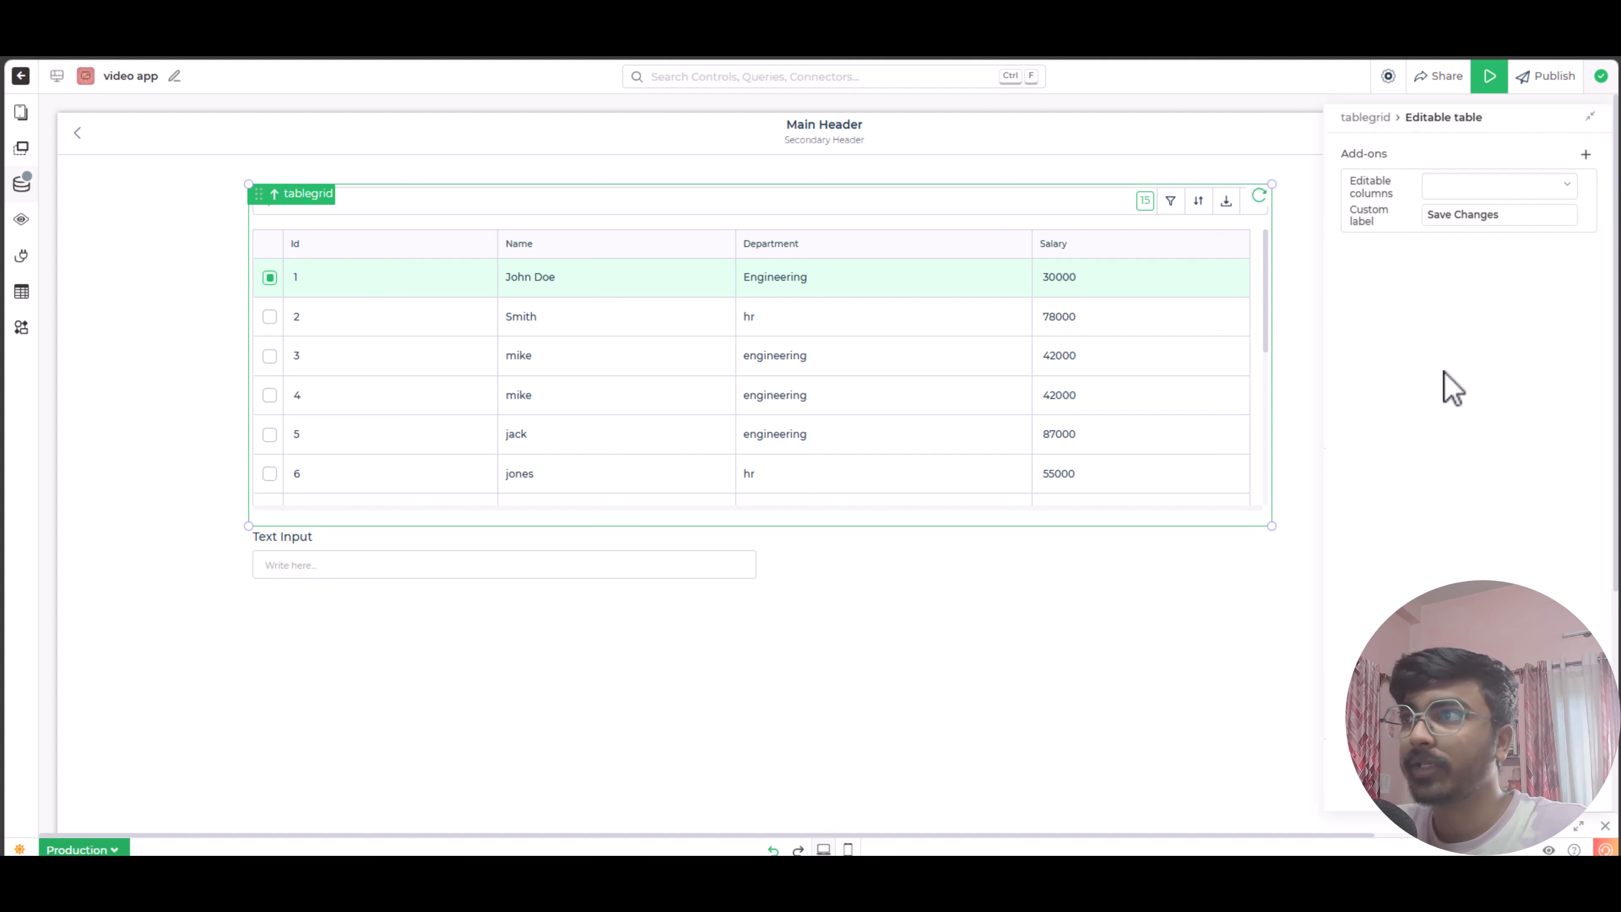
left_click(1567, 186)
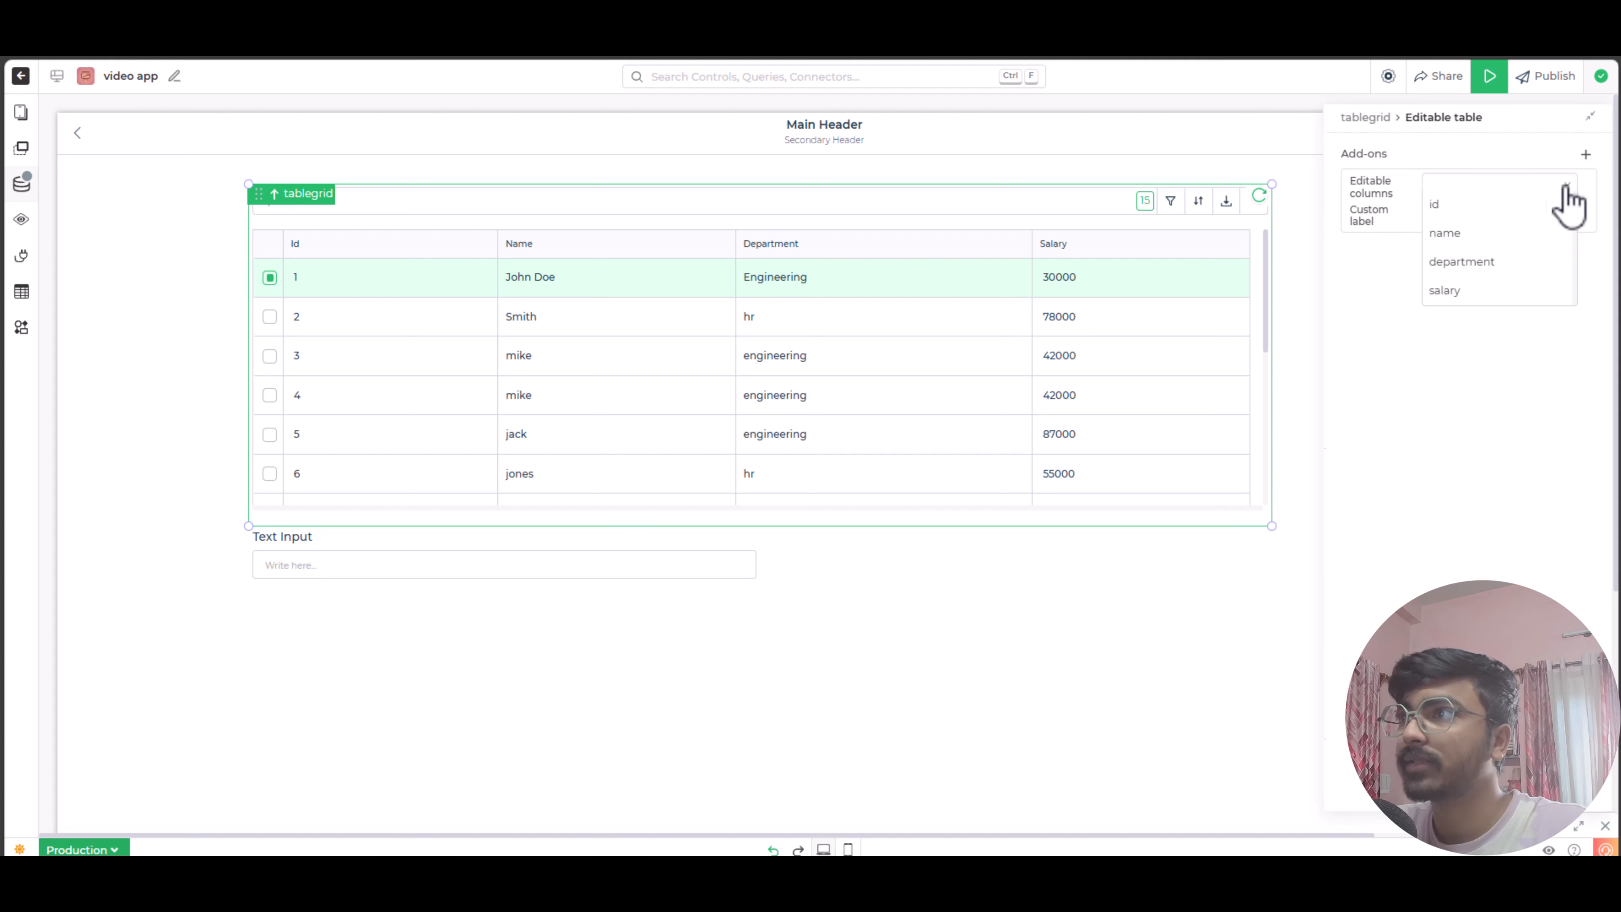
left_click(1475, 234)
left_click(1462, 282)
left_click(1488, 442)
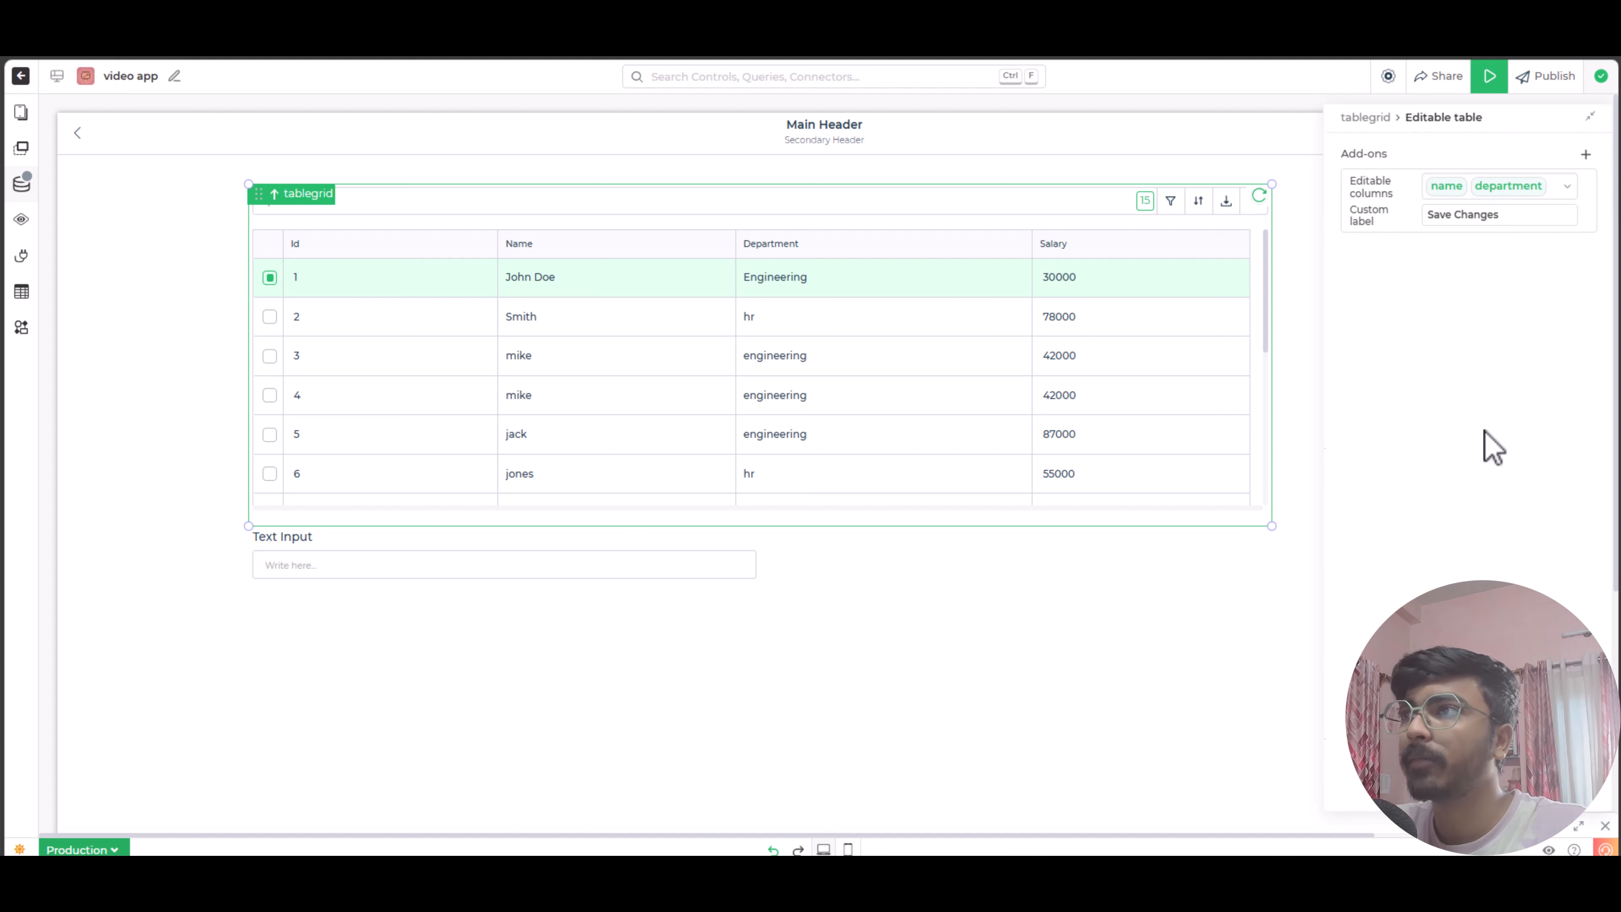
left_click(1586, 154)
left_click(1526, 194)
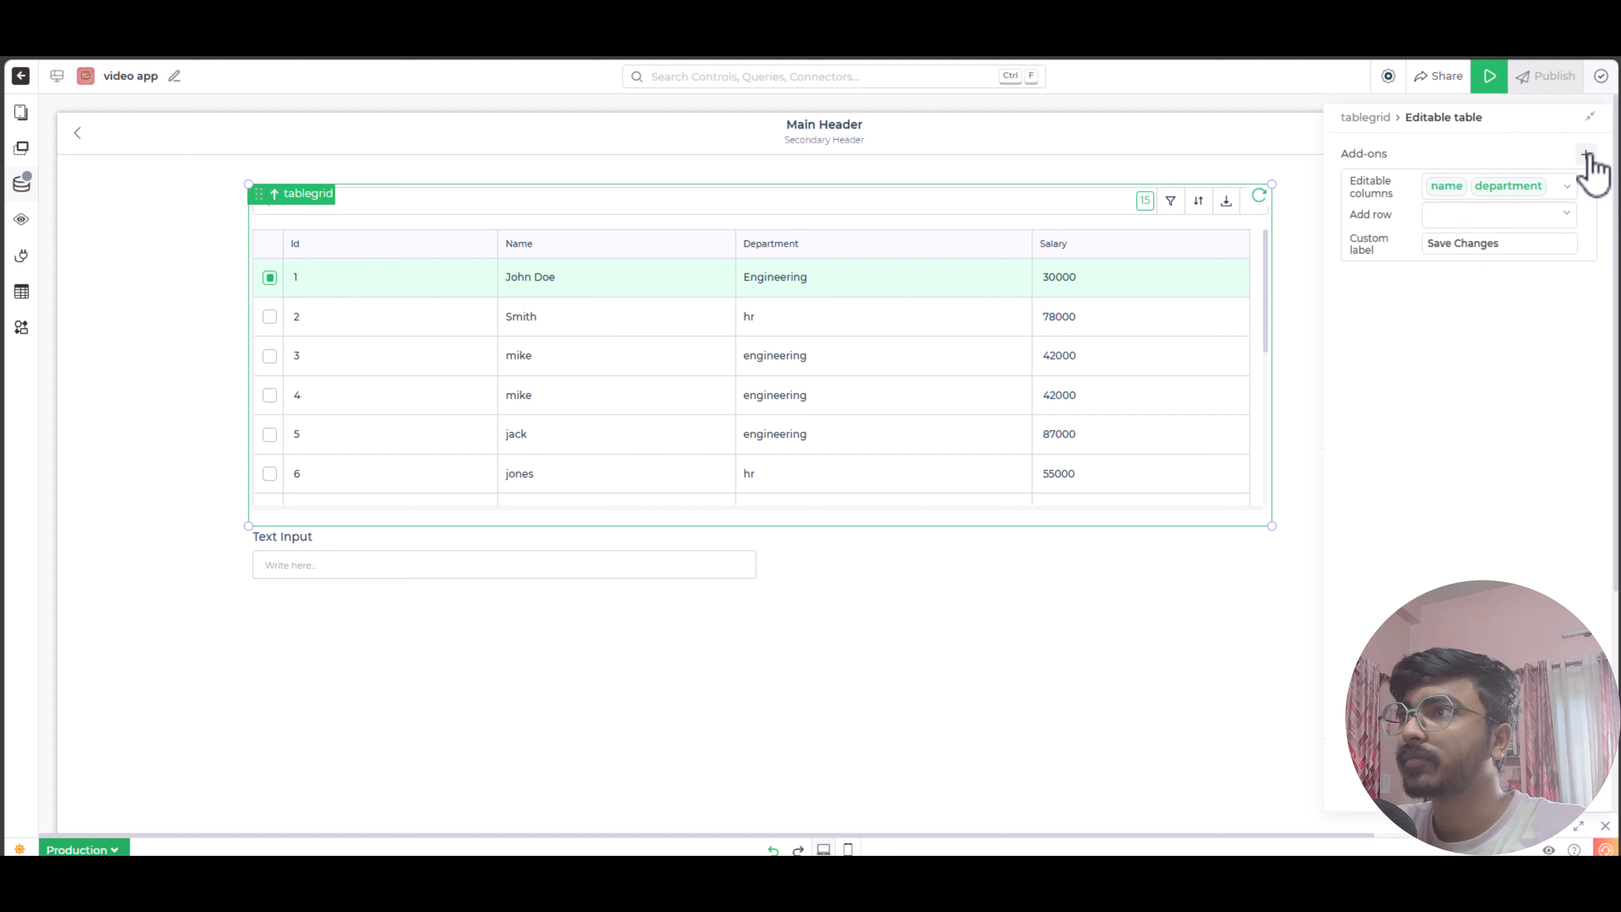
left_click(1586, 216)
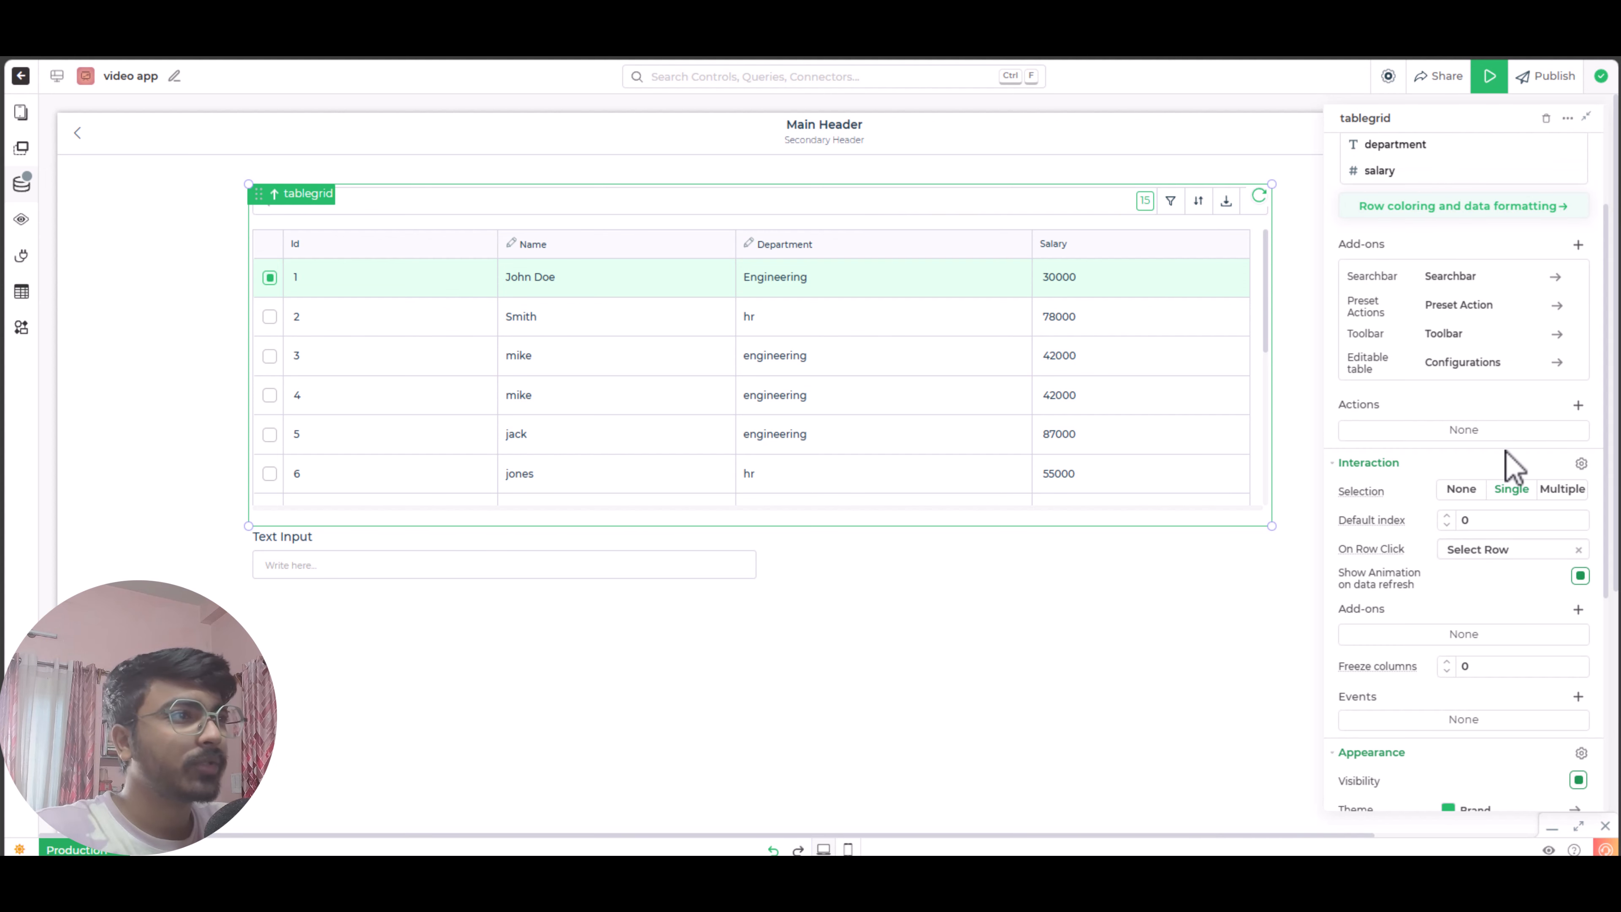
Set the background of the table grid's odd rows to Colorpalette Five.
scroll(1510, 470, "down", 5)
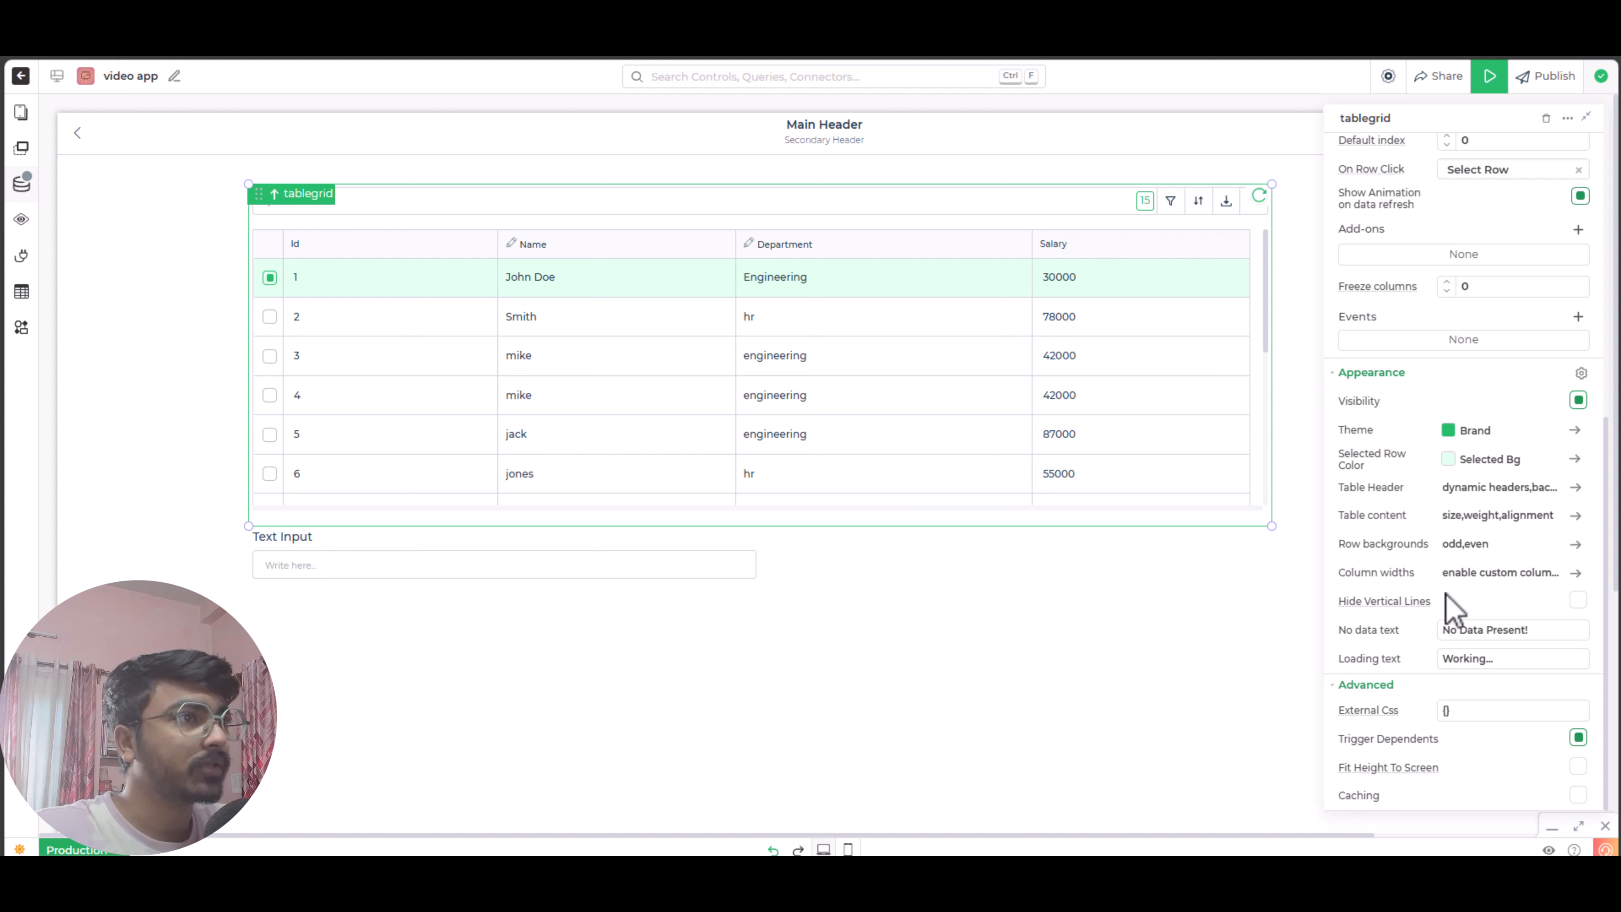
left_click(1517, 548)
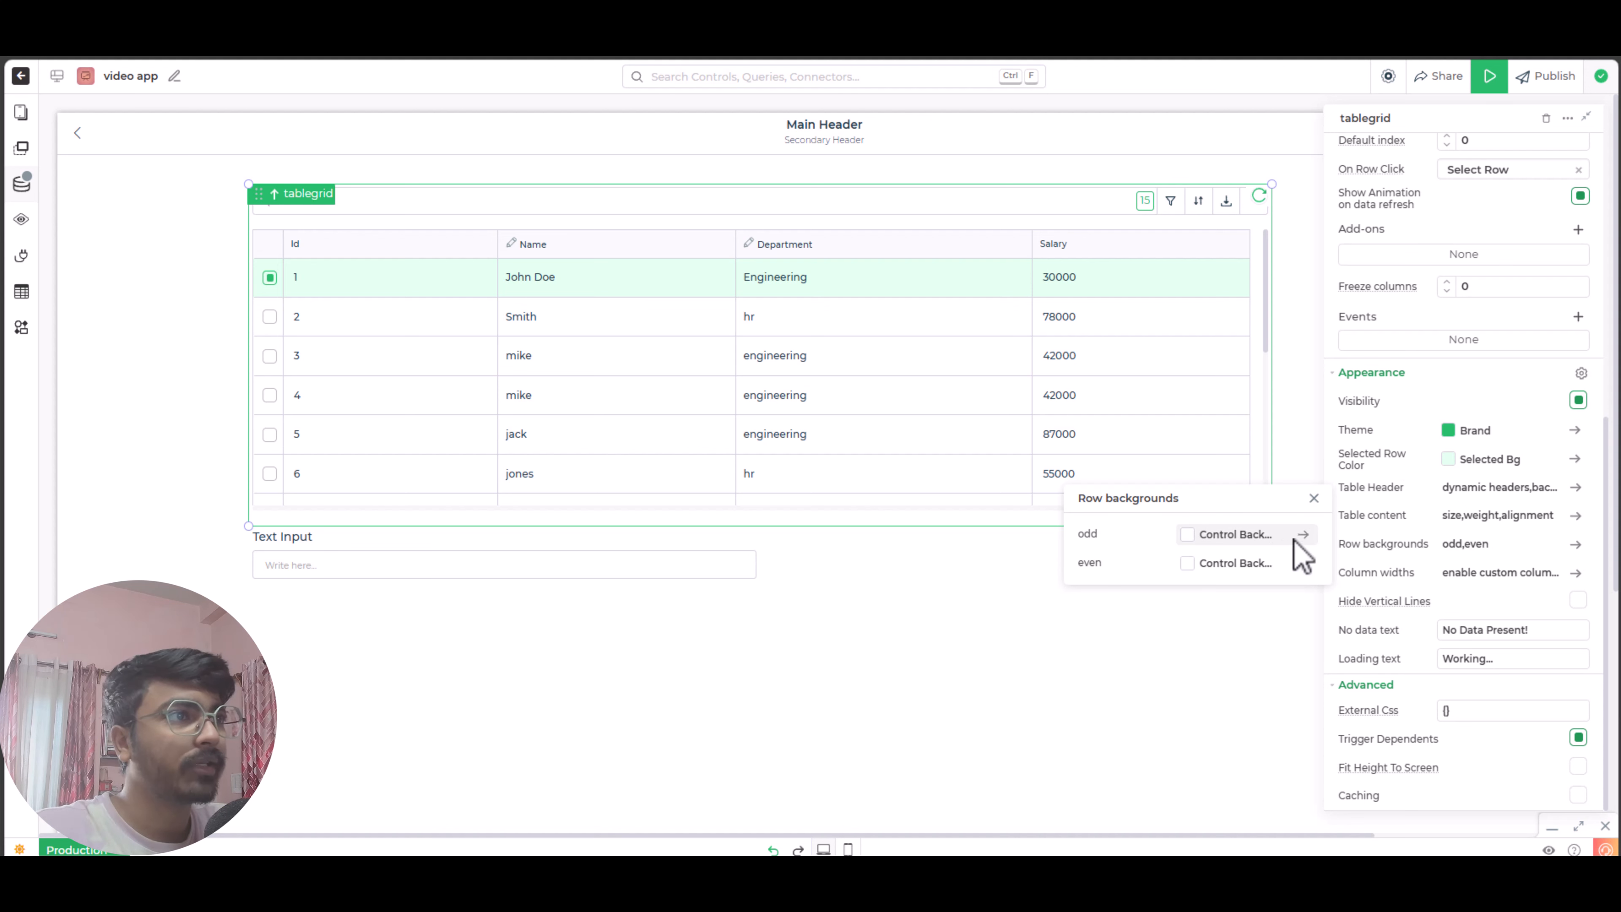
left_click(1235, 534)
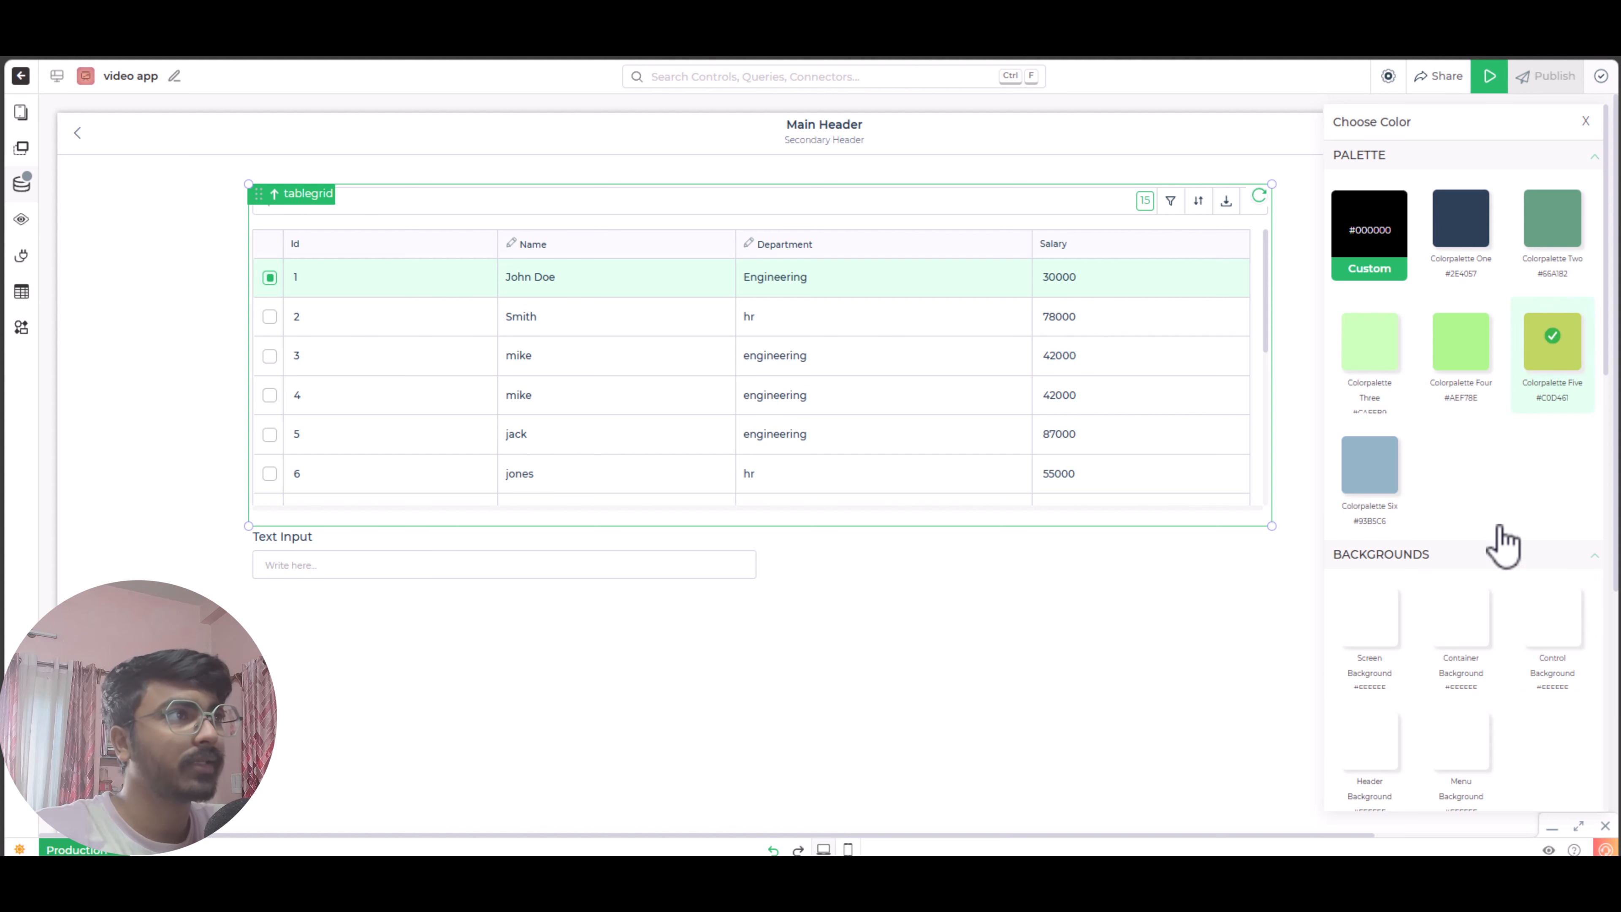
left_click(1585, 121)
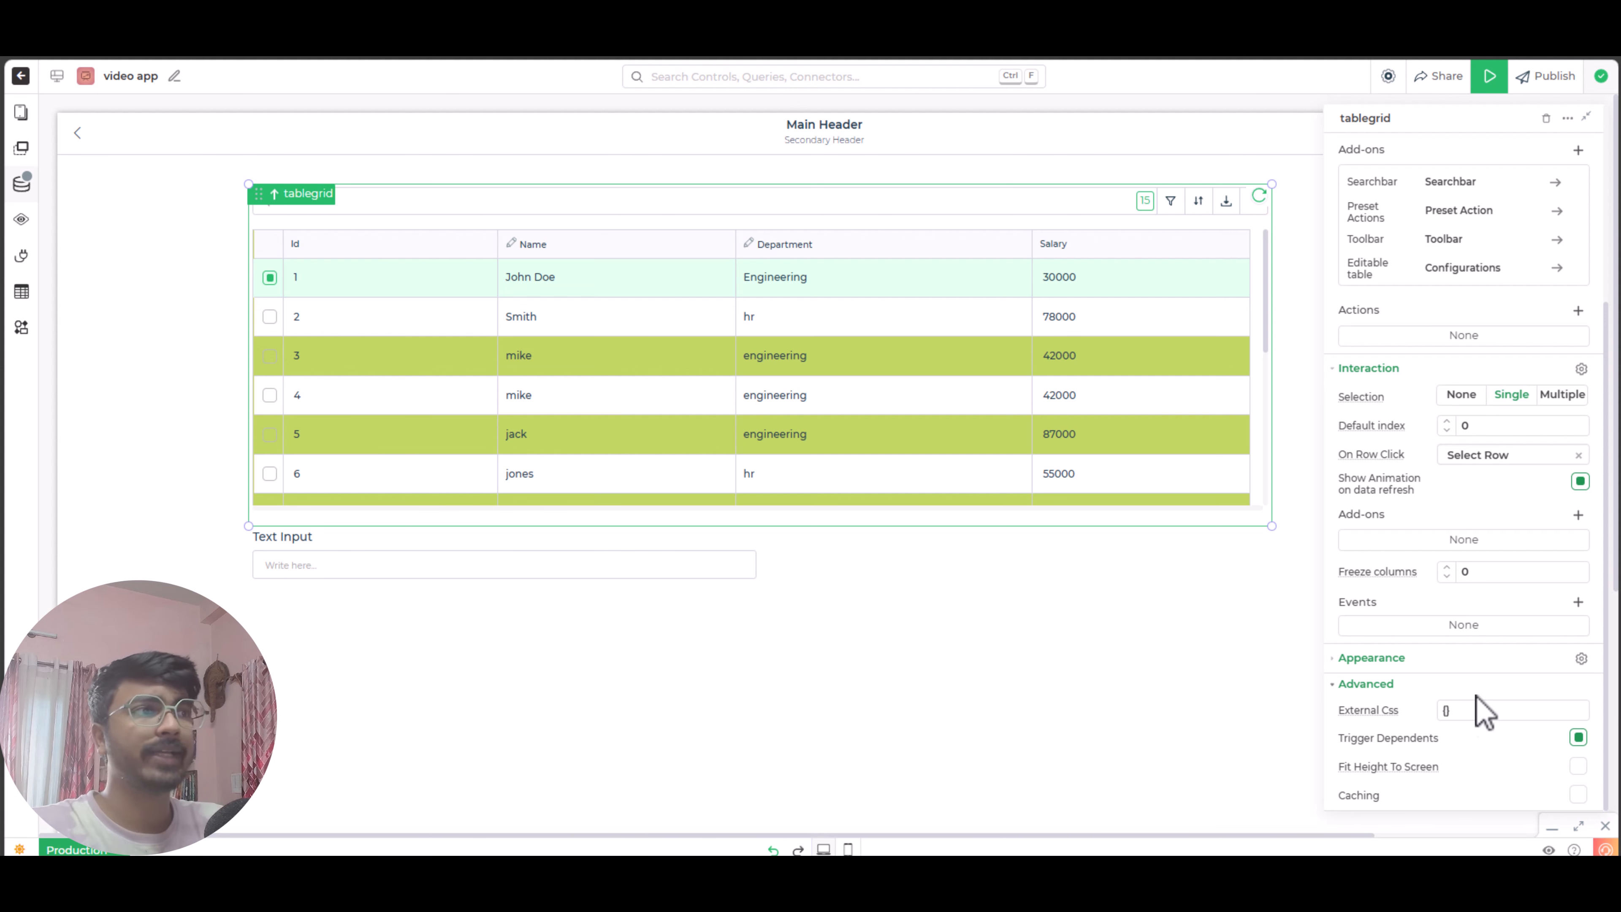
Examine the table grid's External CSS editor without saving anything, and review its Interaction settings.
left_click(1463, 709)
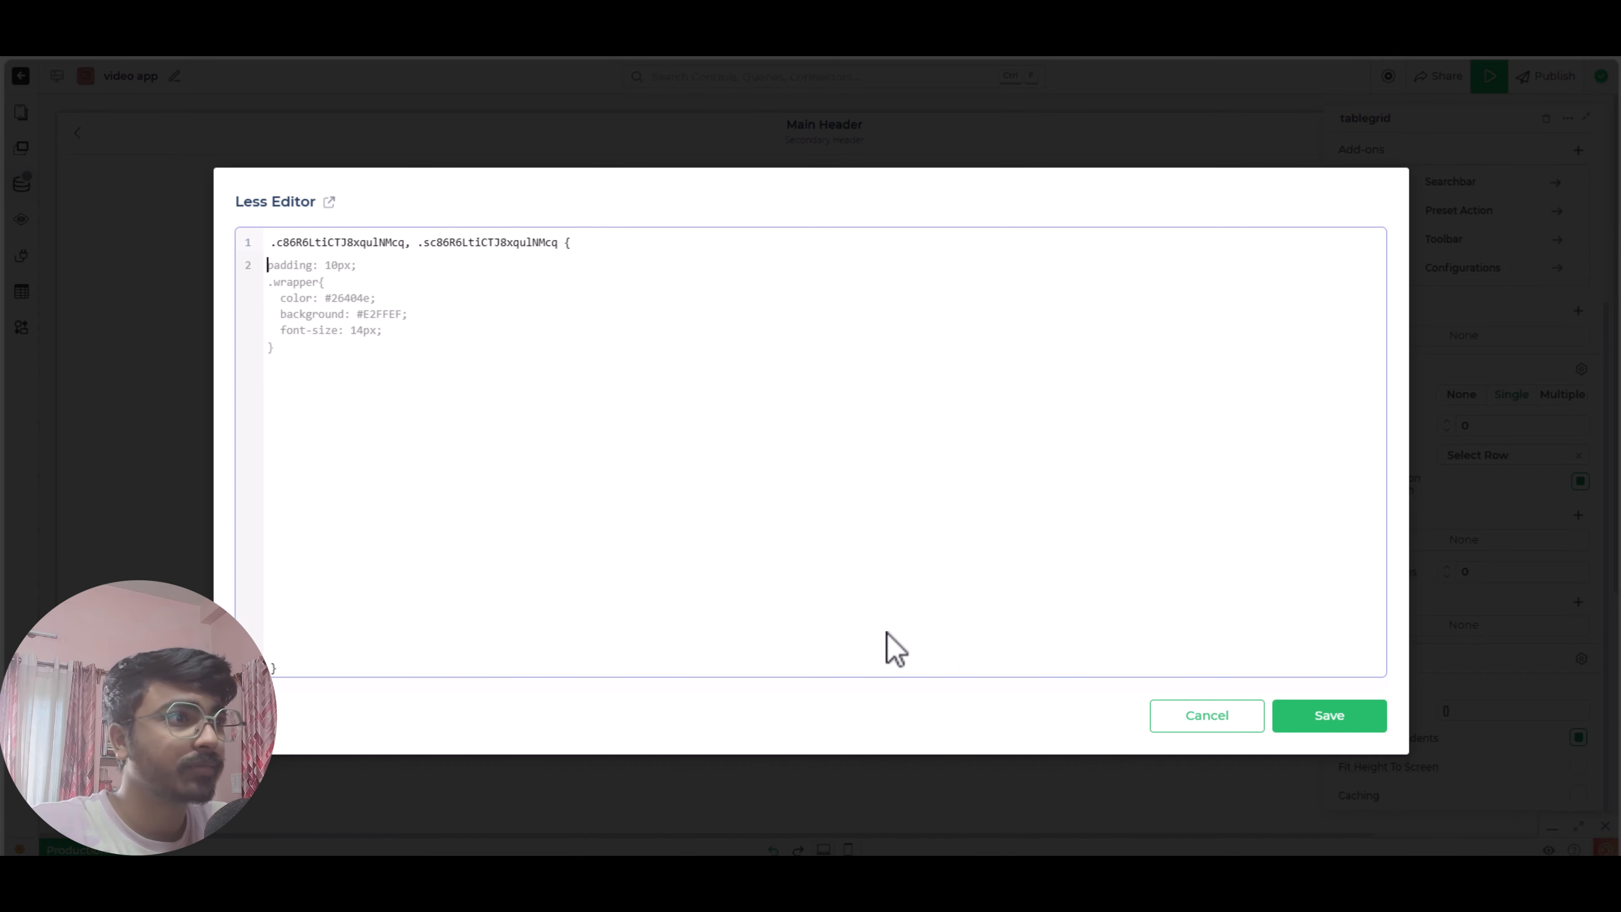
left_click(1197, 722)
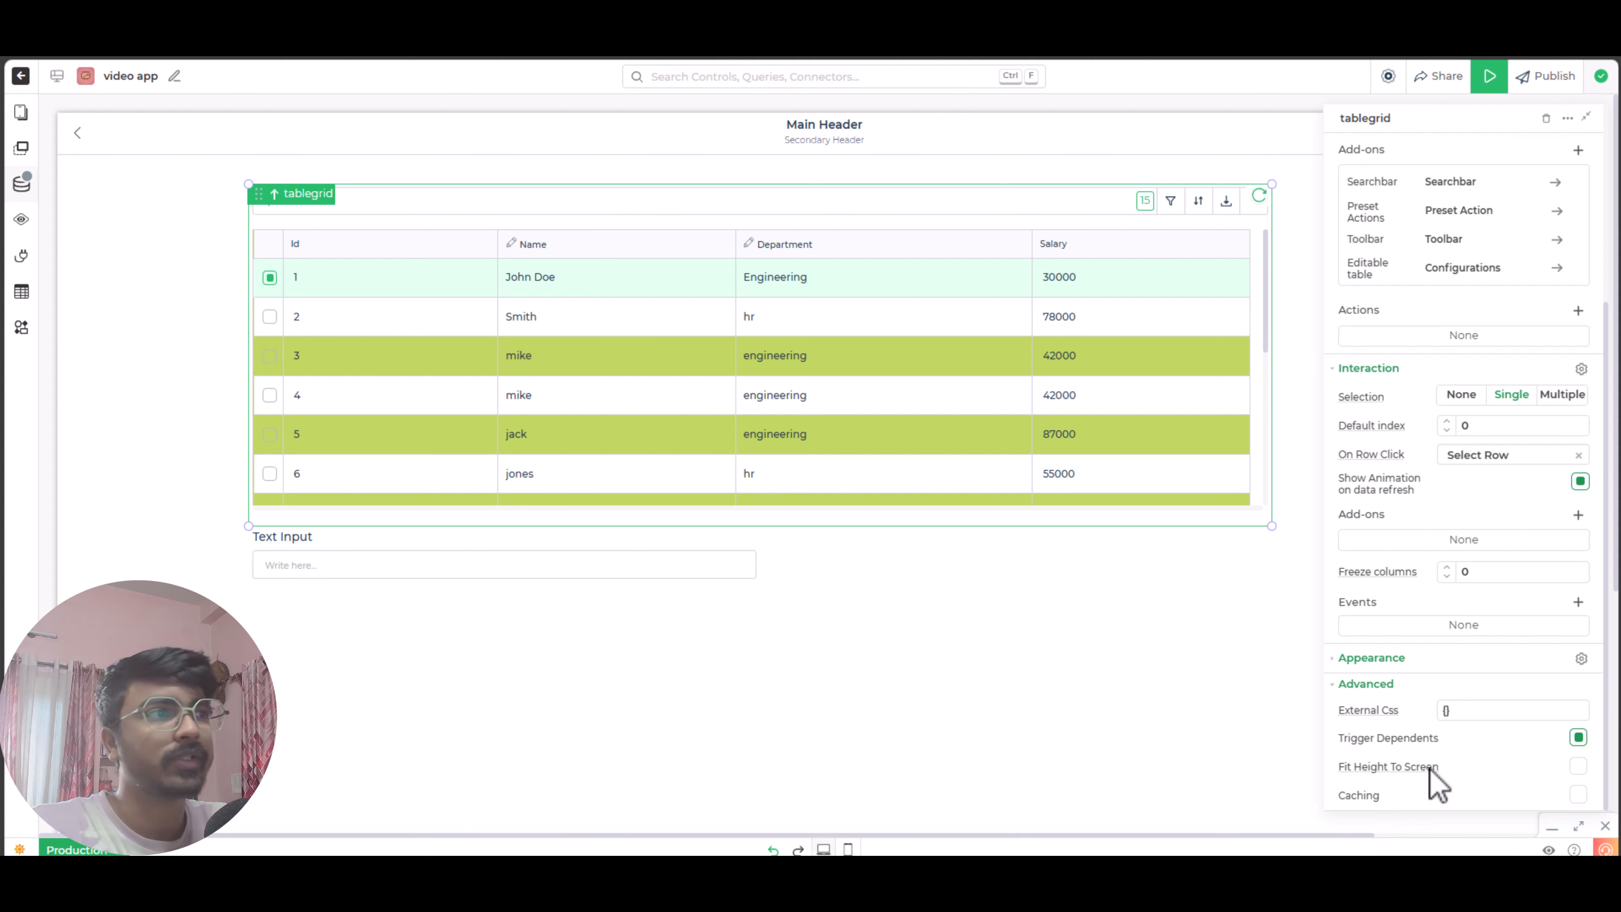
scroll(1433, 782, "down", 1)
scroll(1404, 568, "up", 3)
mouse_move(1365, 575)
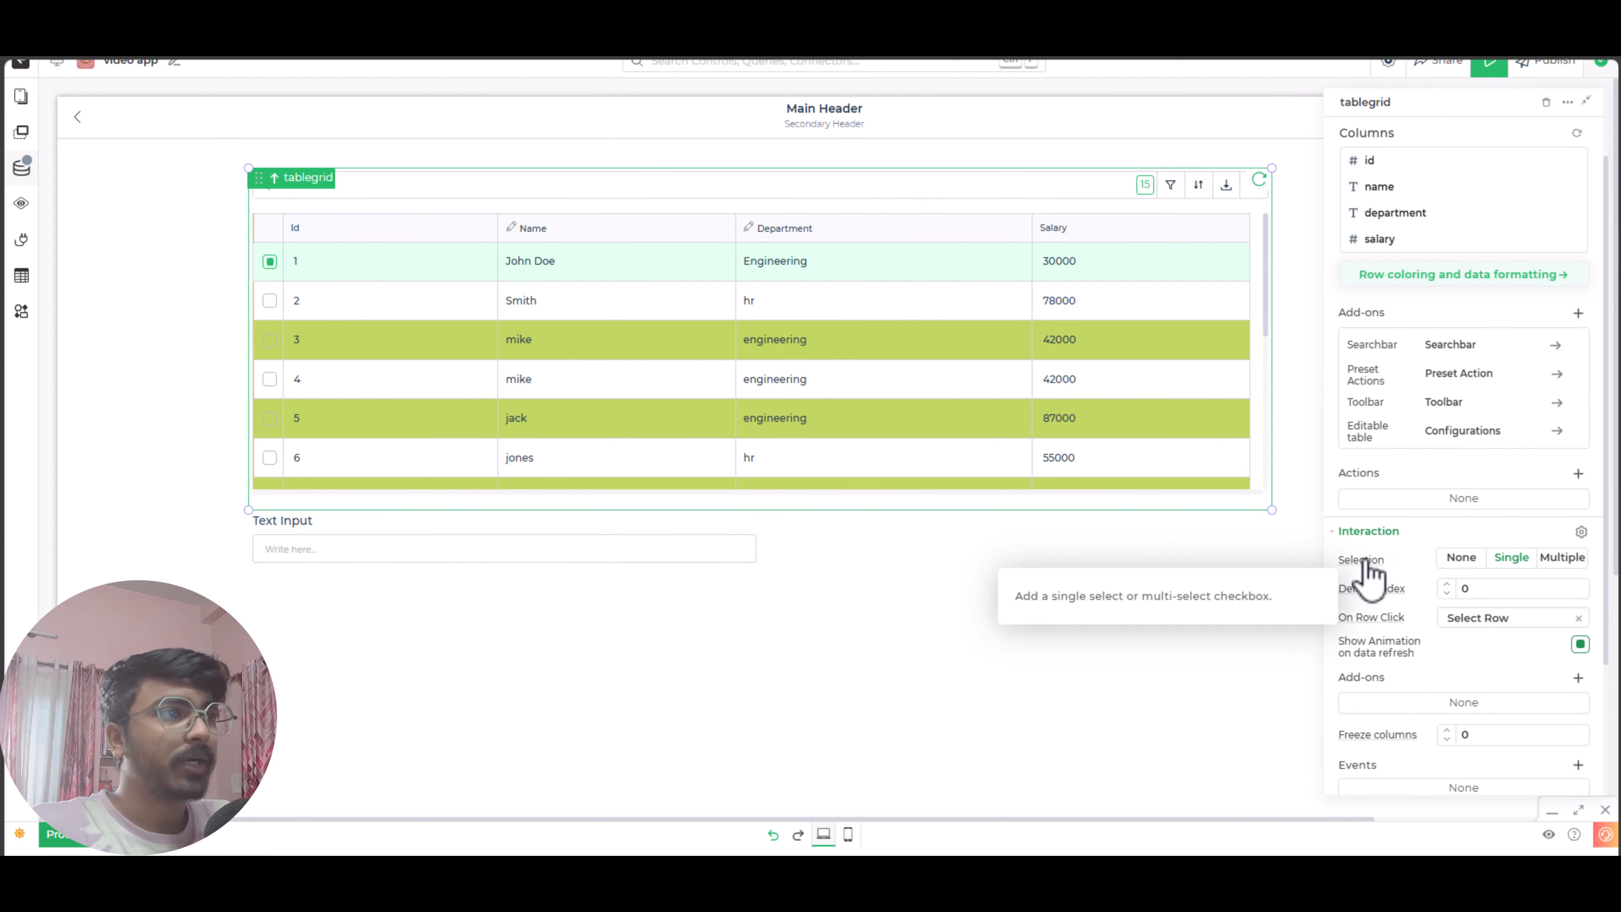
scroll(1373, 568, "down", 3)
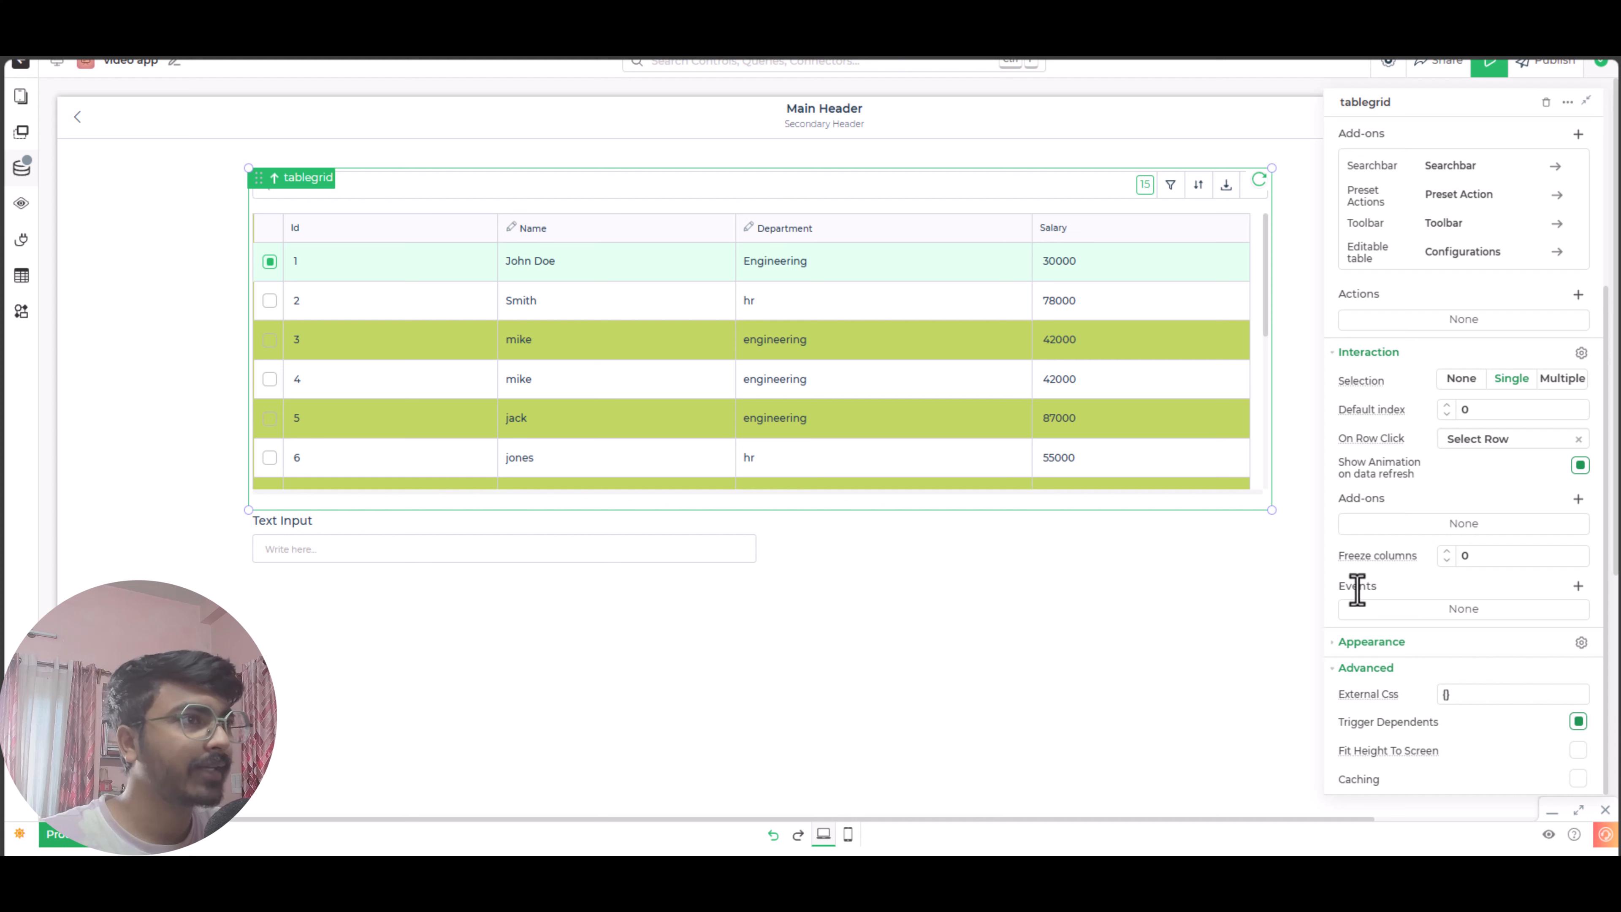
Add a save_changes event to the table grid and open its action flow.
left_click(1578, 585)
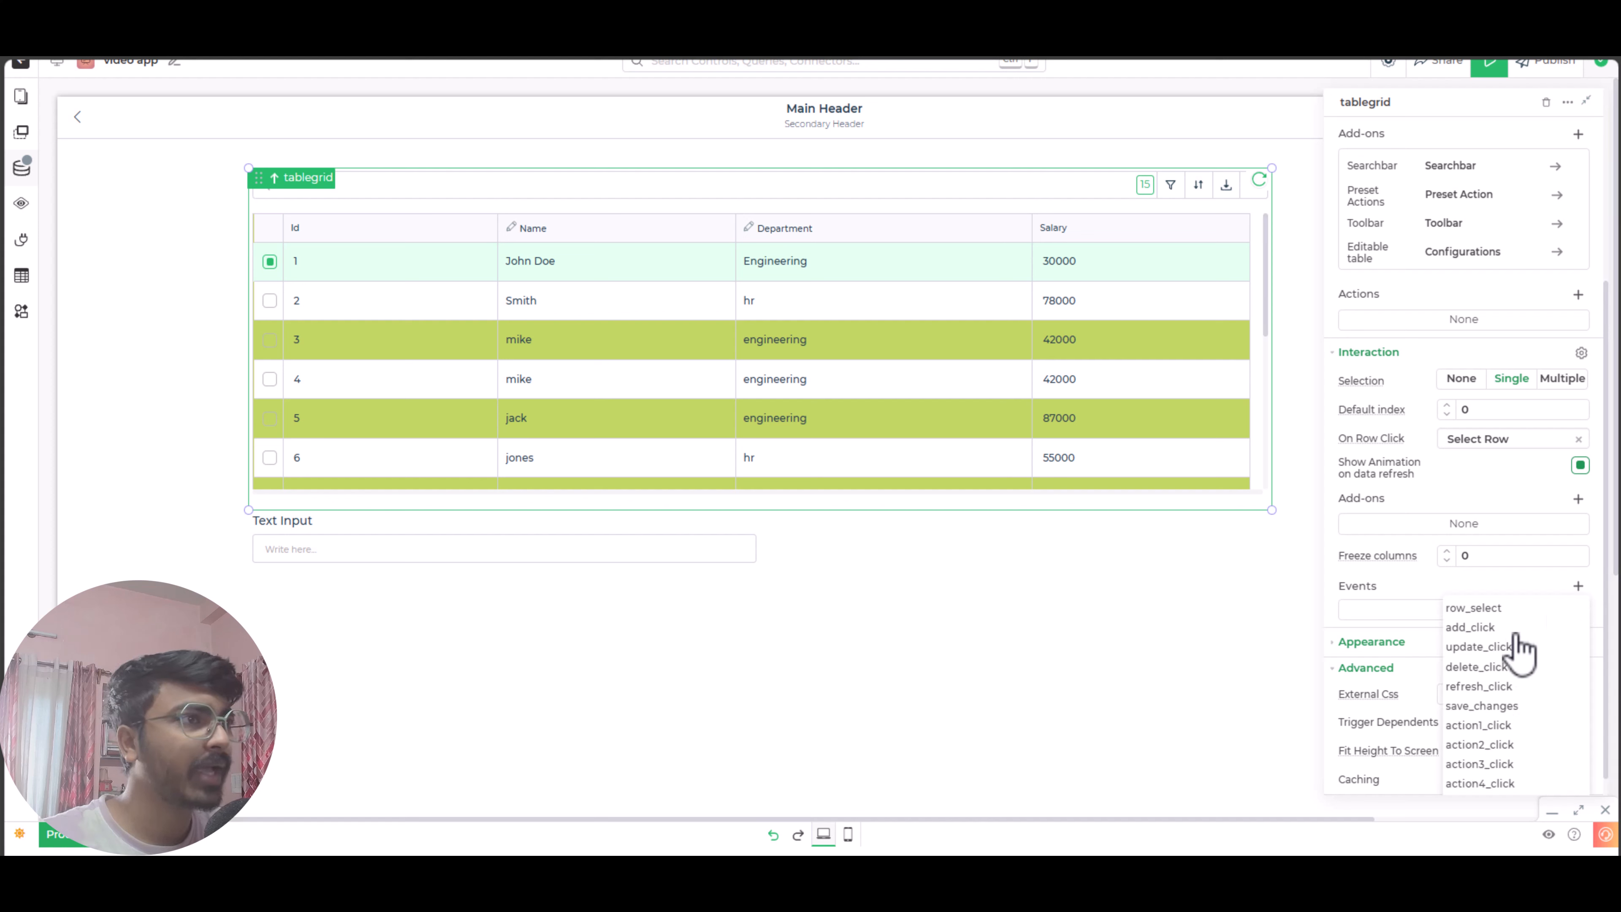
left_click(1471, 707)
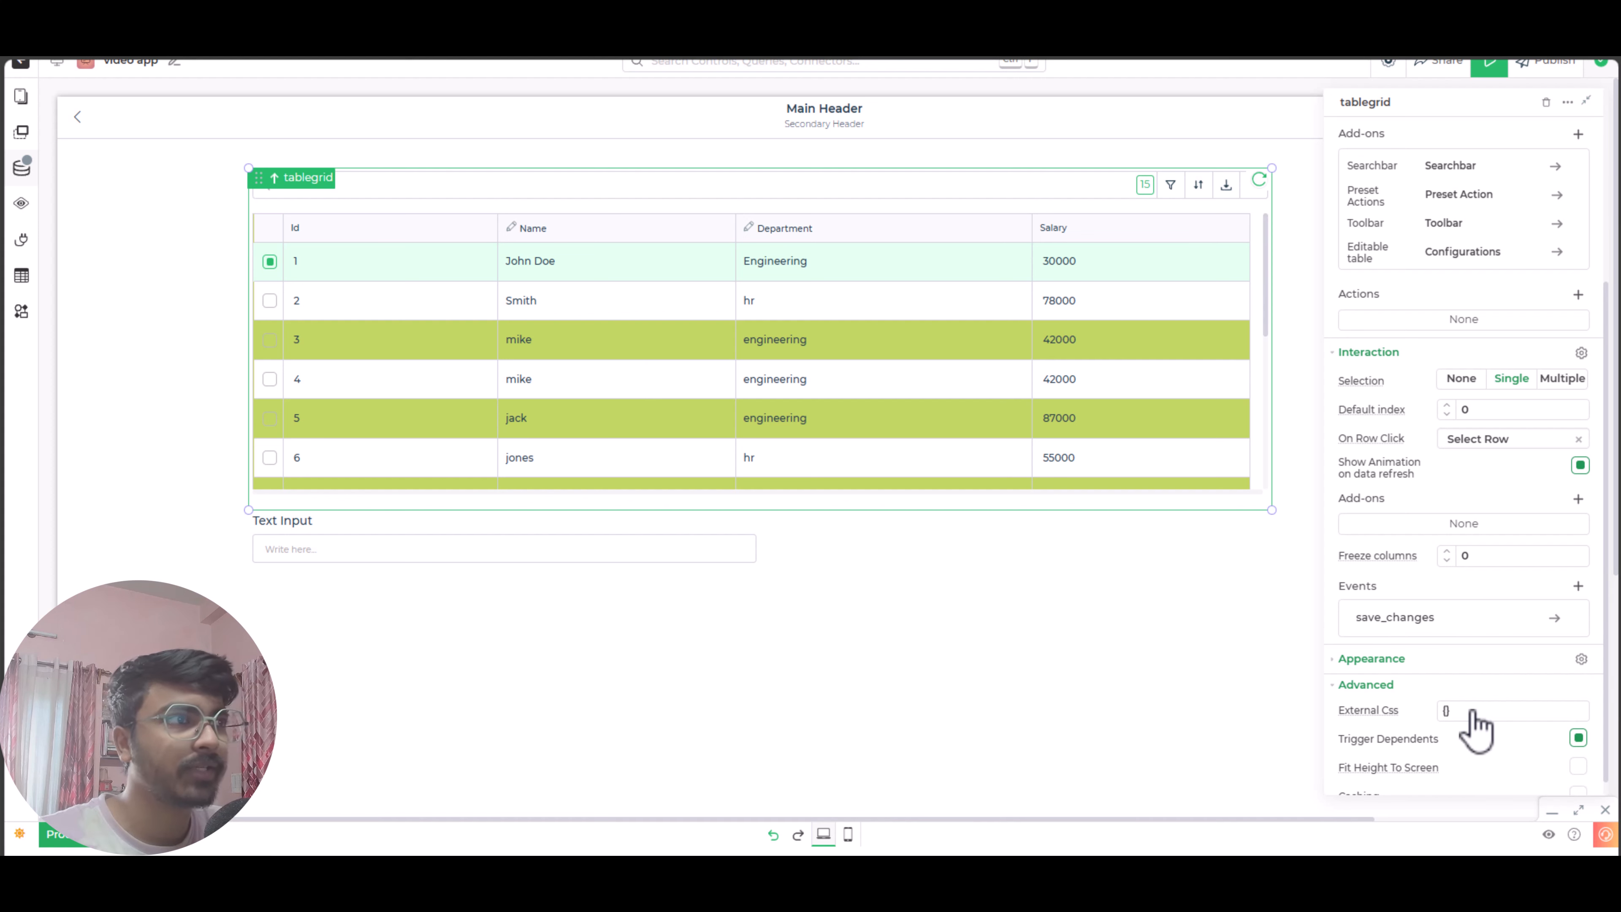
left_click(1517, 619)
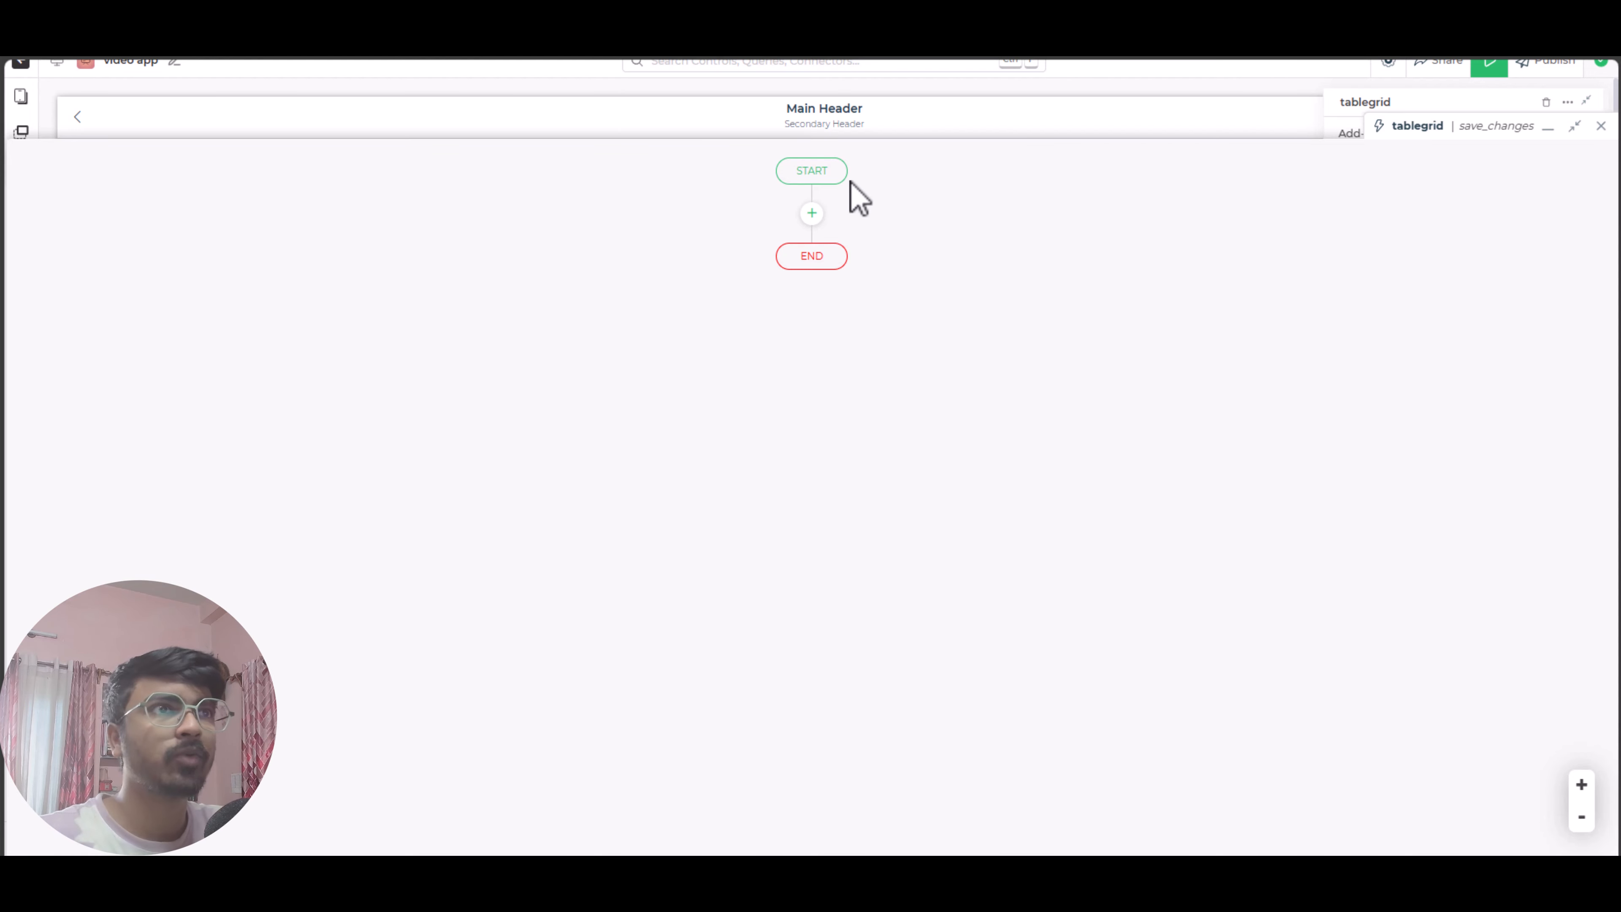
Examine the action categories available for the save_changes flow, including the Navigate and Native actions.
left_click(812, 213)
mouse_move(989, 320)
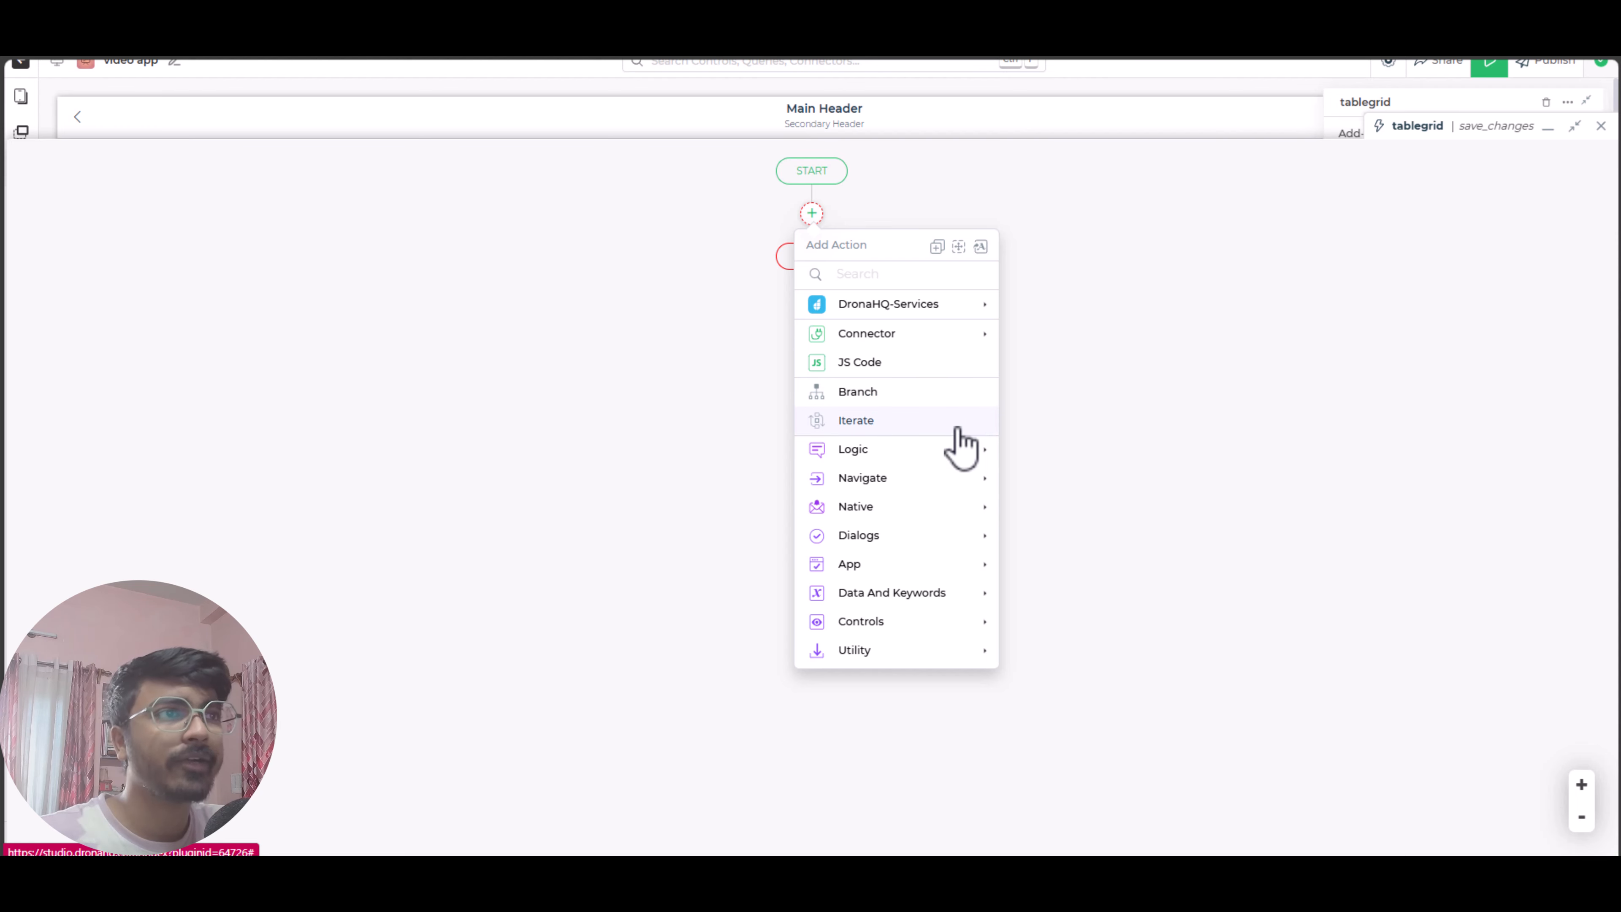
mouse_move(956, 487)
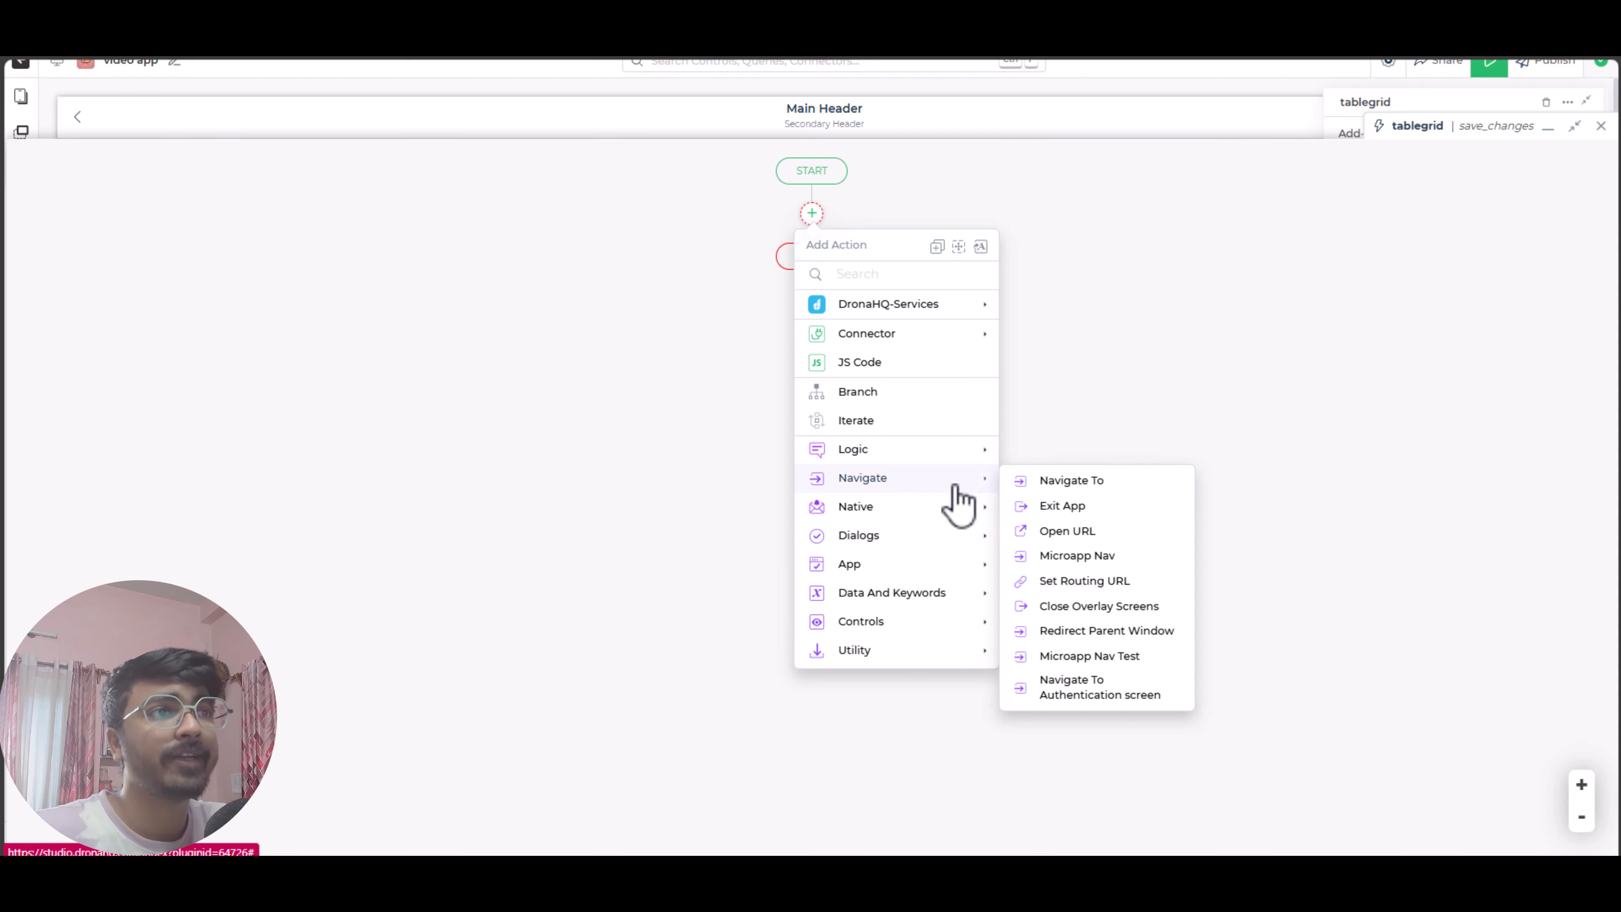
mouse_move(917, 511)
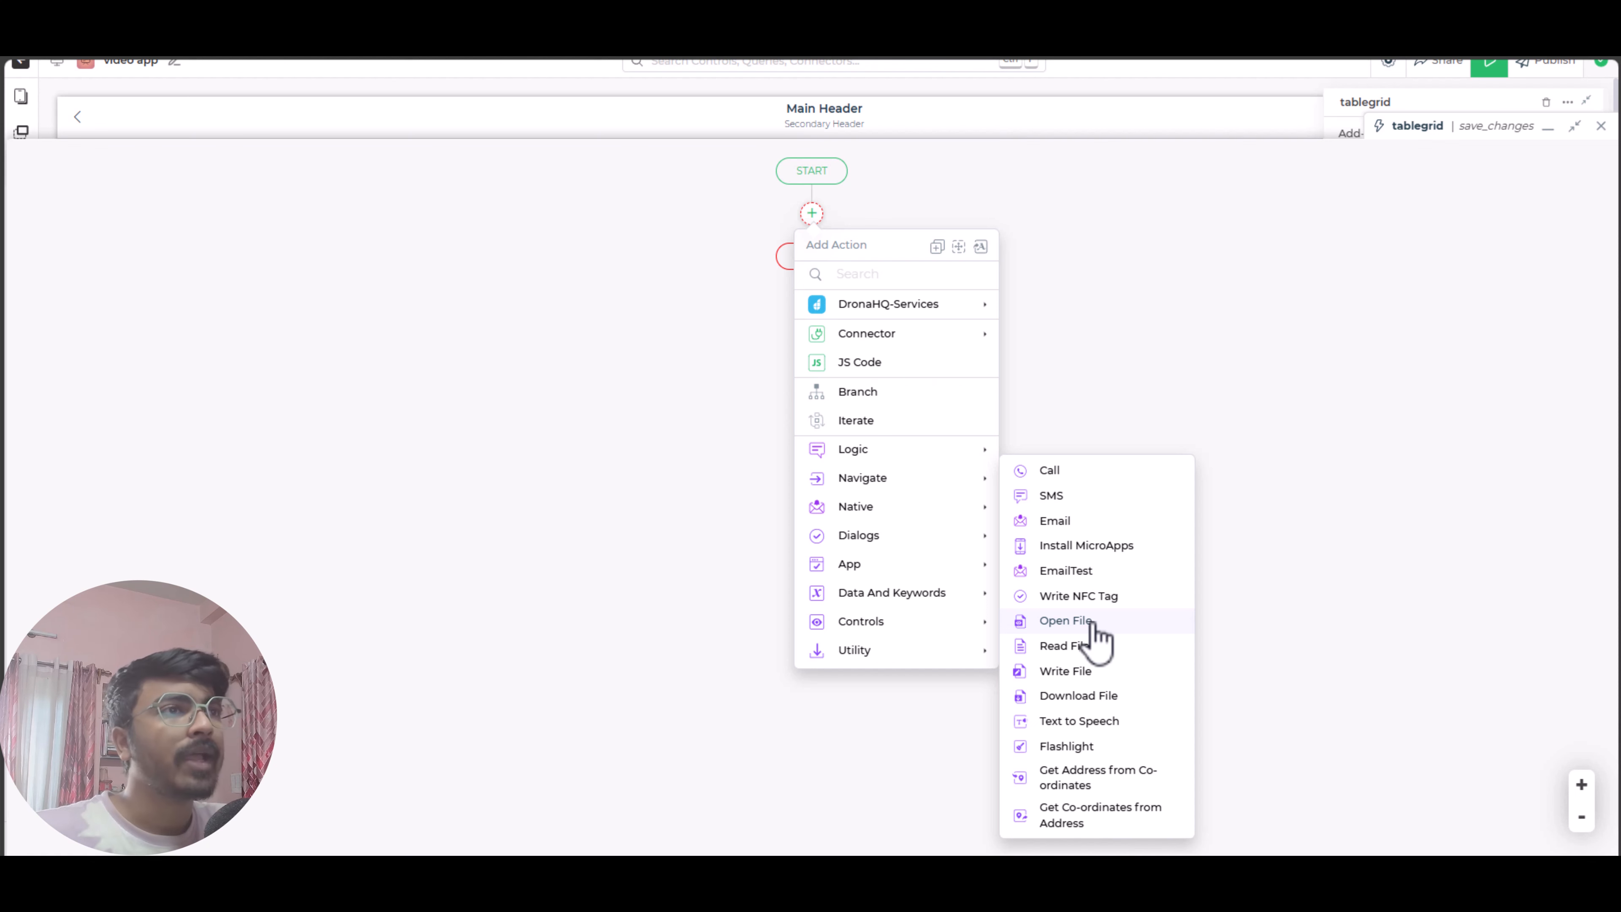
left_click(812, 214)
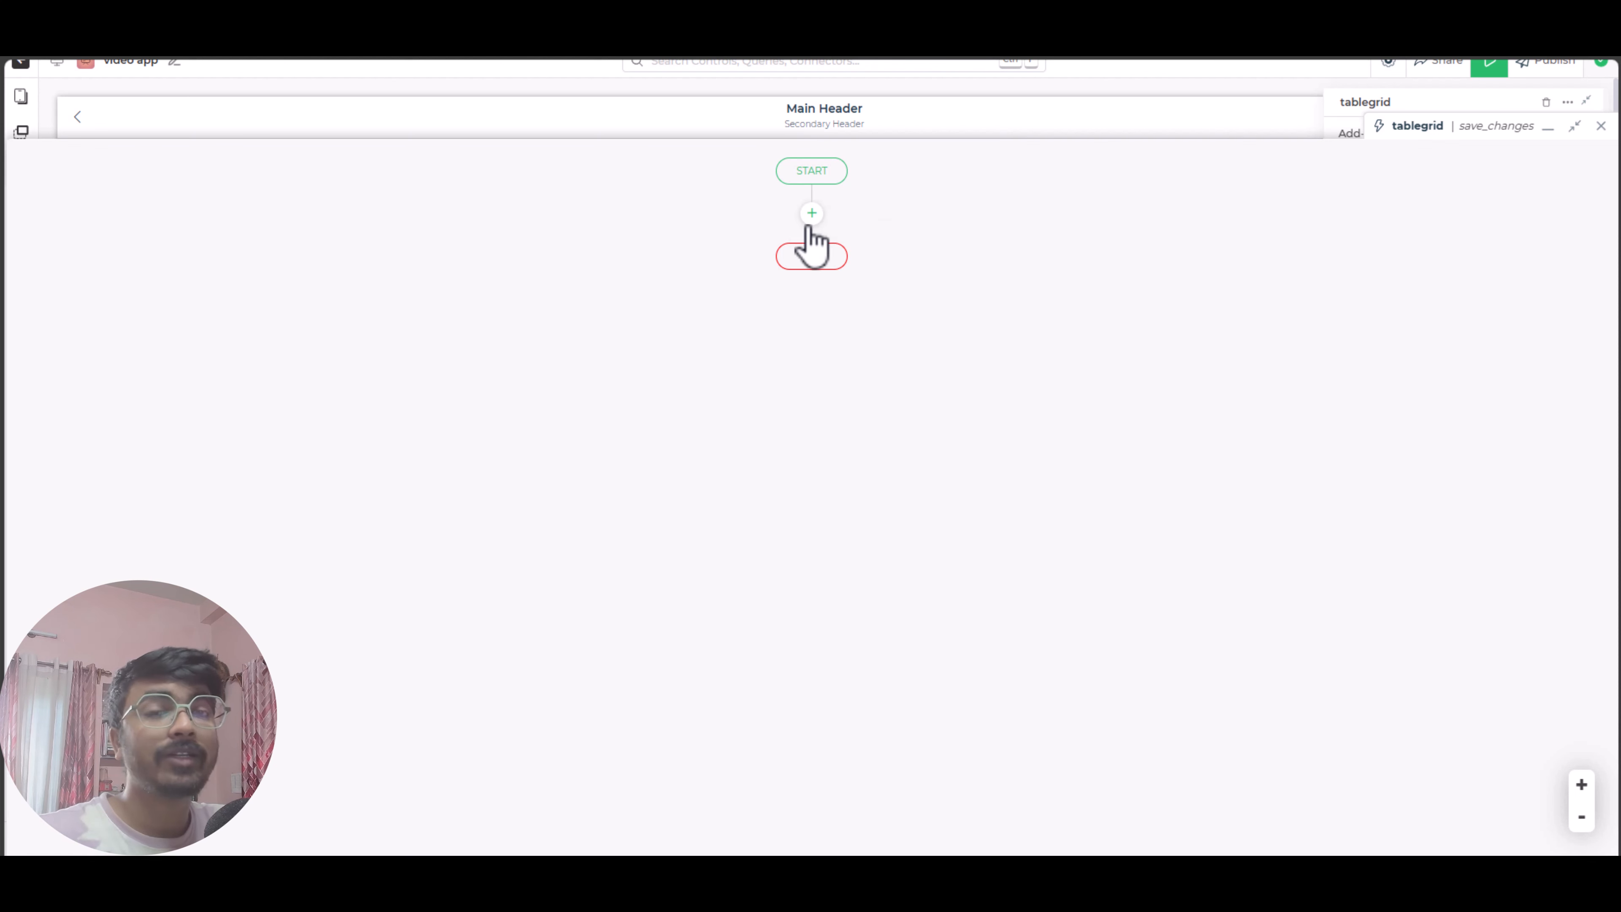
left_click(812, 214)
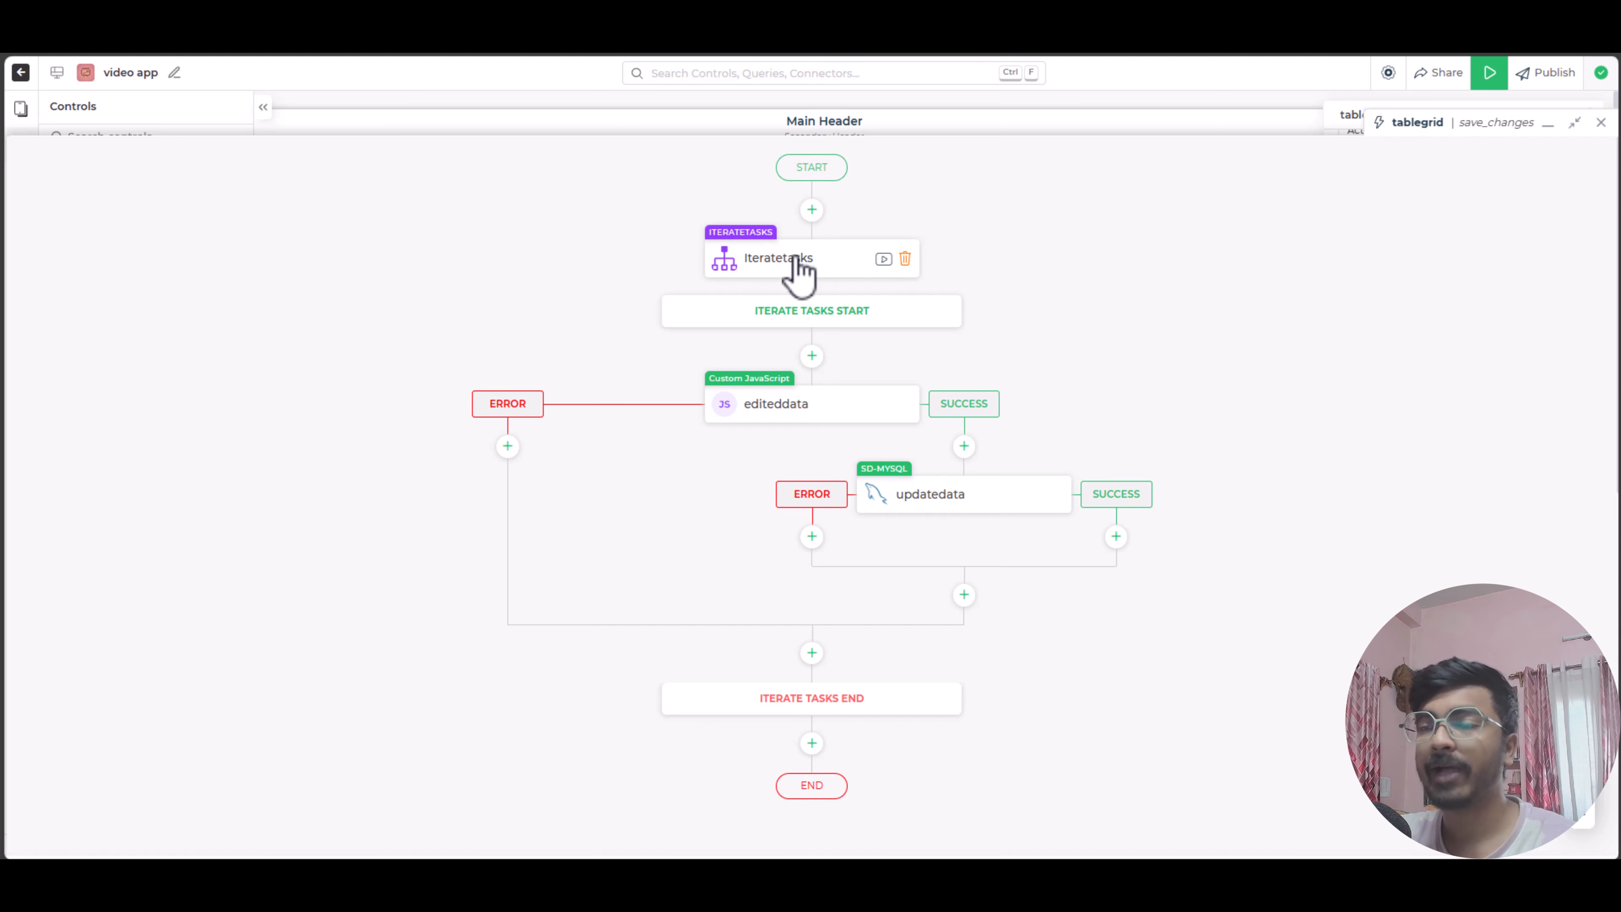
Examine the input parameters and JavaScript code of the editeddata block inside the iterate task.
left_click(817, 404)
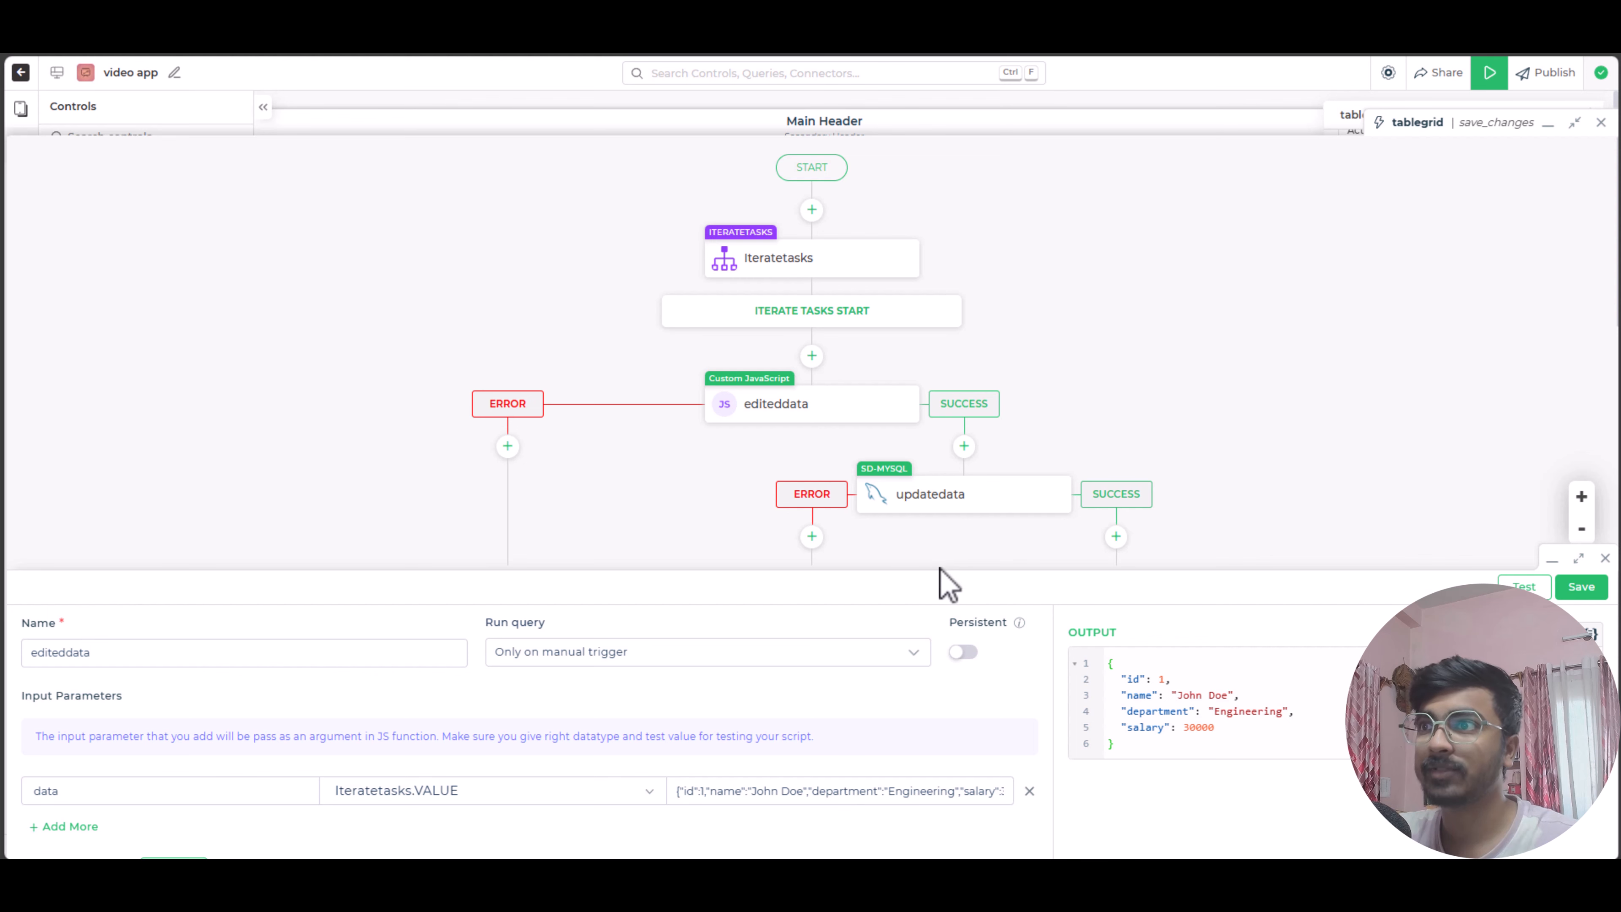
left_click_drag(941, 568, 999, 279)
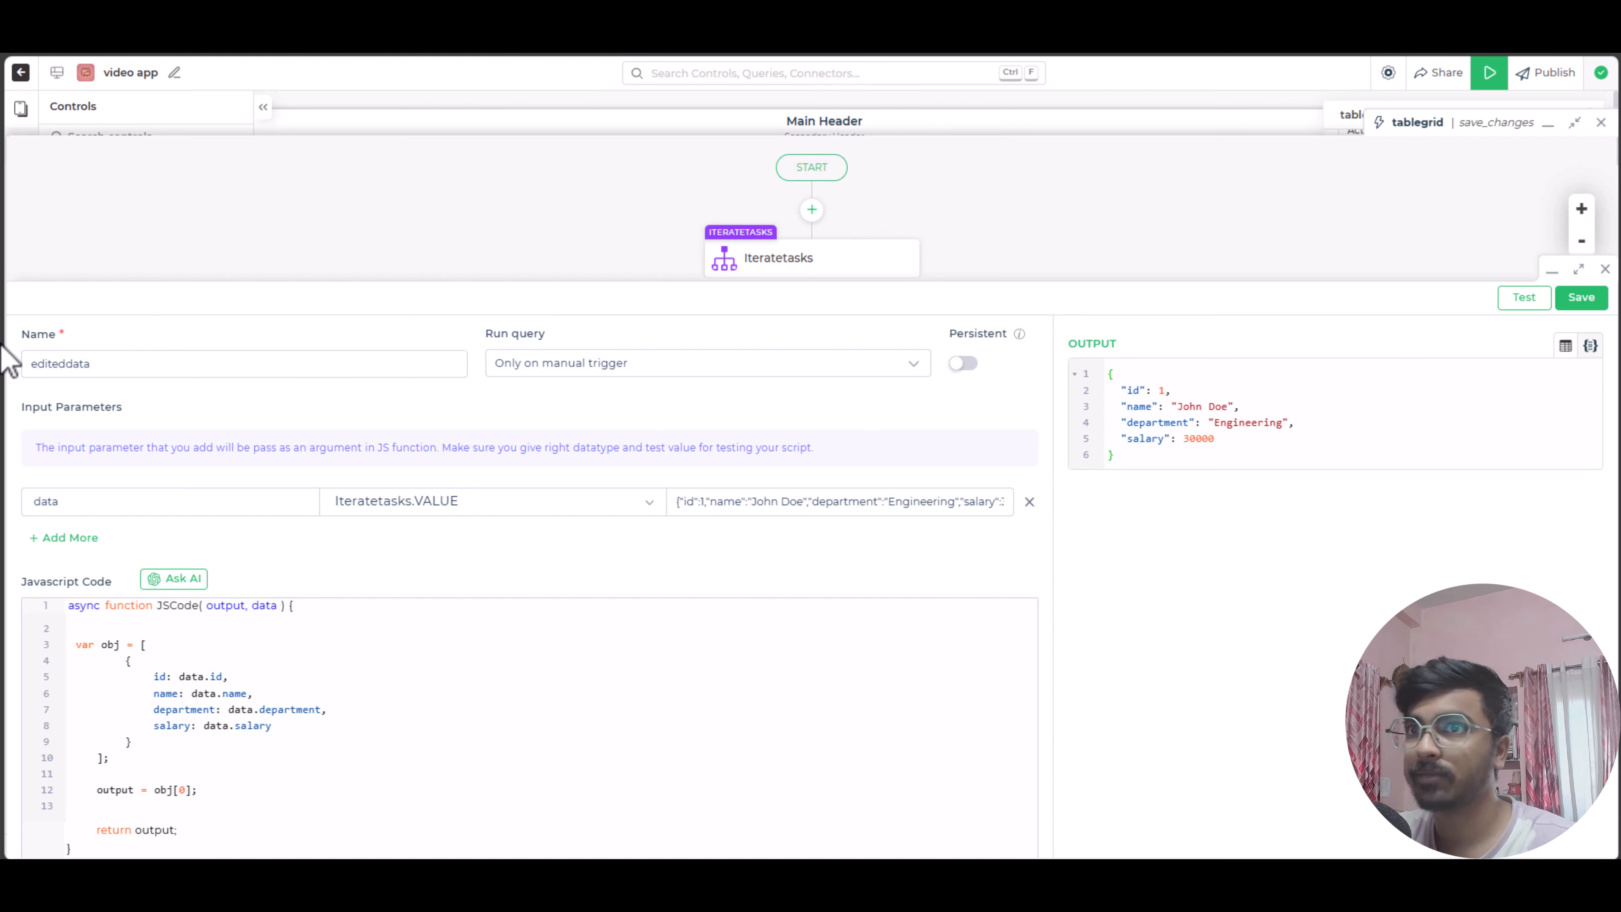
left_click(1605, 270)
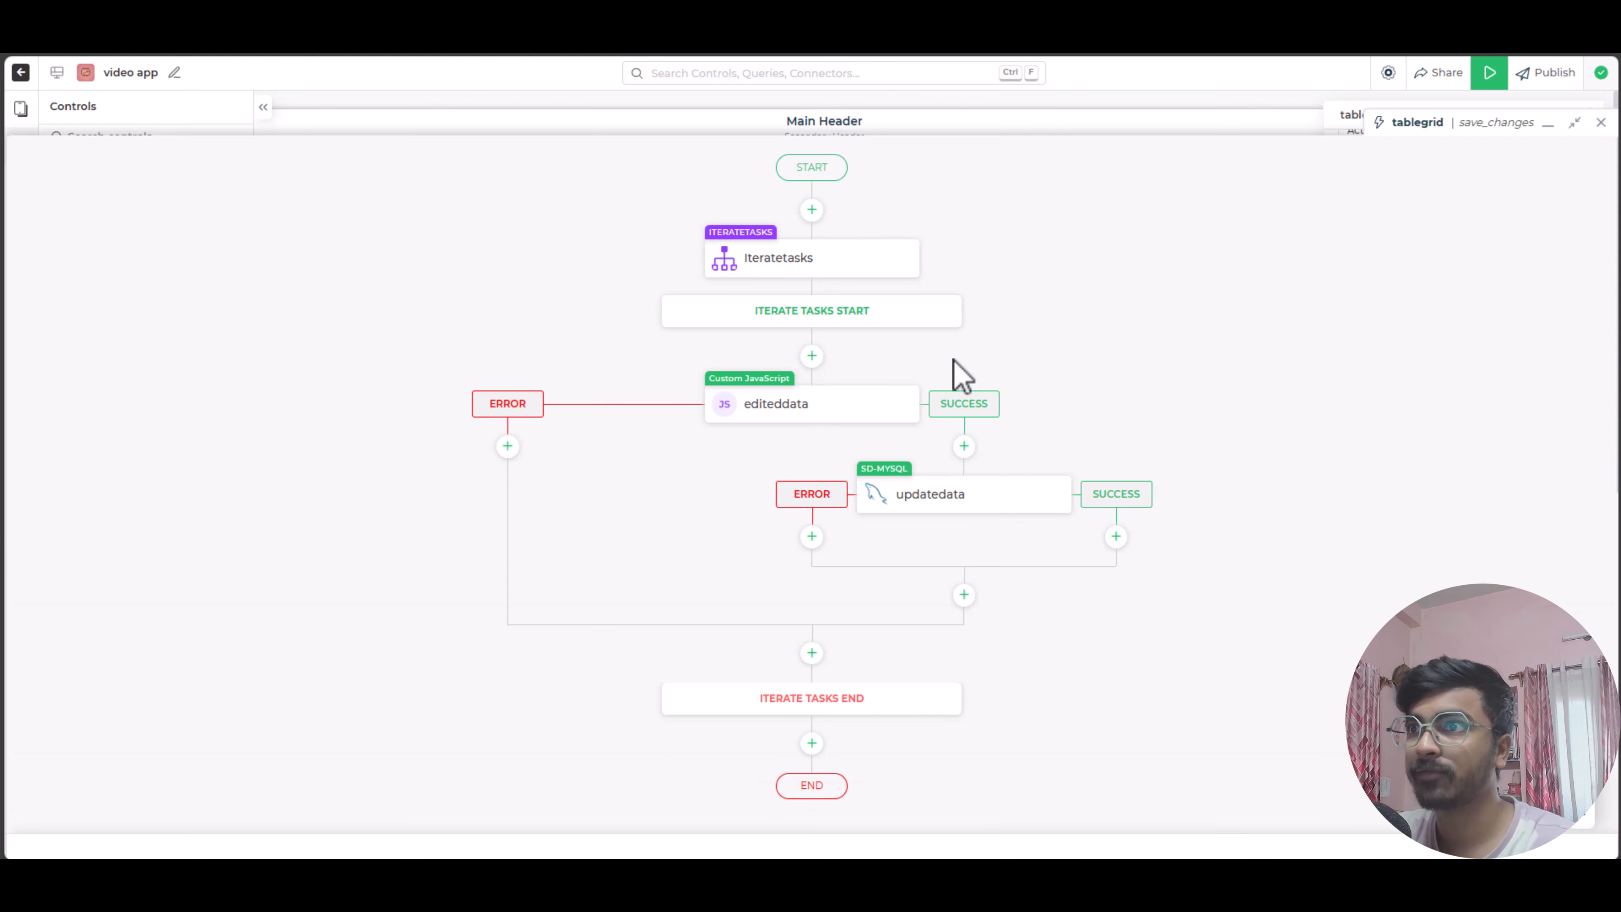
Review the updatedata query's UPDATE statement and its variables bound to editeddata, and save the query block.
left_click(955, 504)
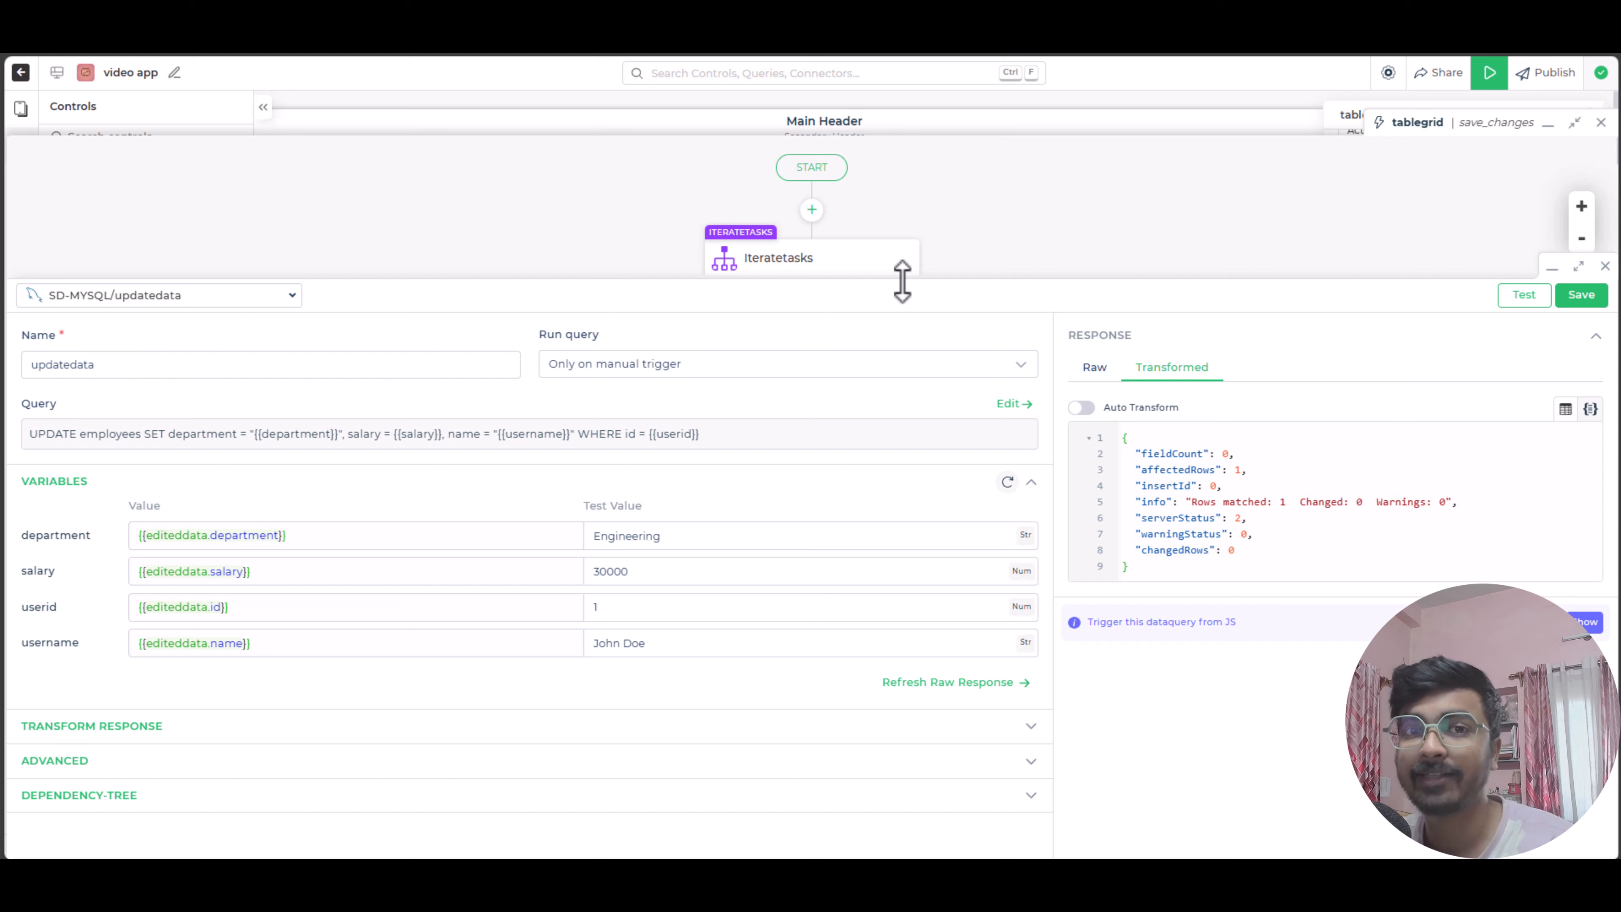
left_click_drag(257, 435, 354, 440)
double_click(339, 439)
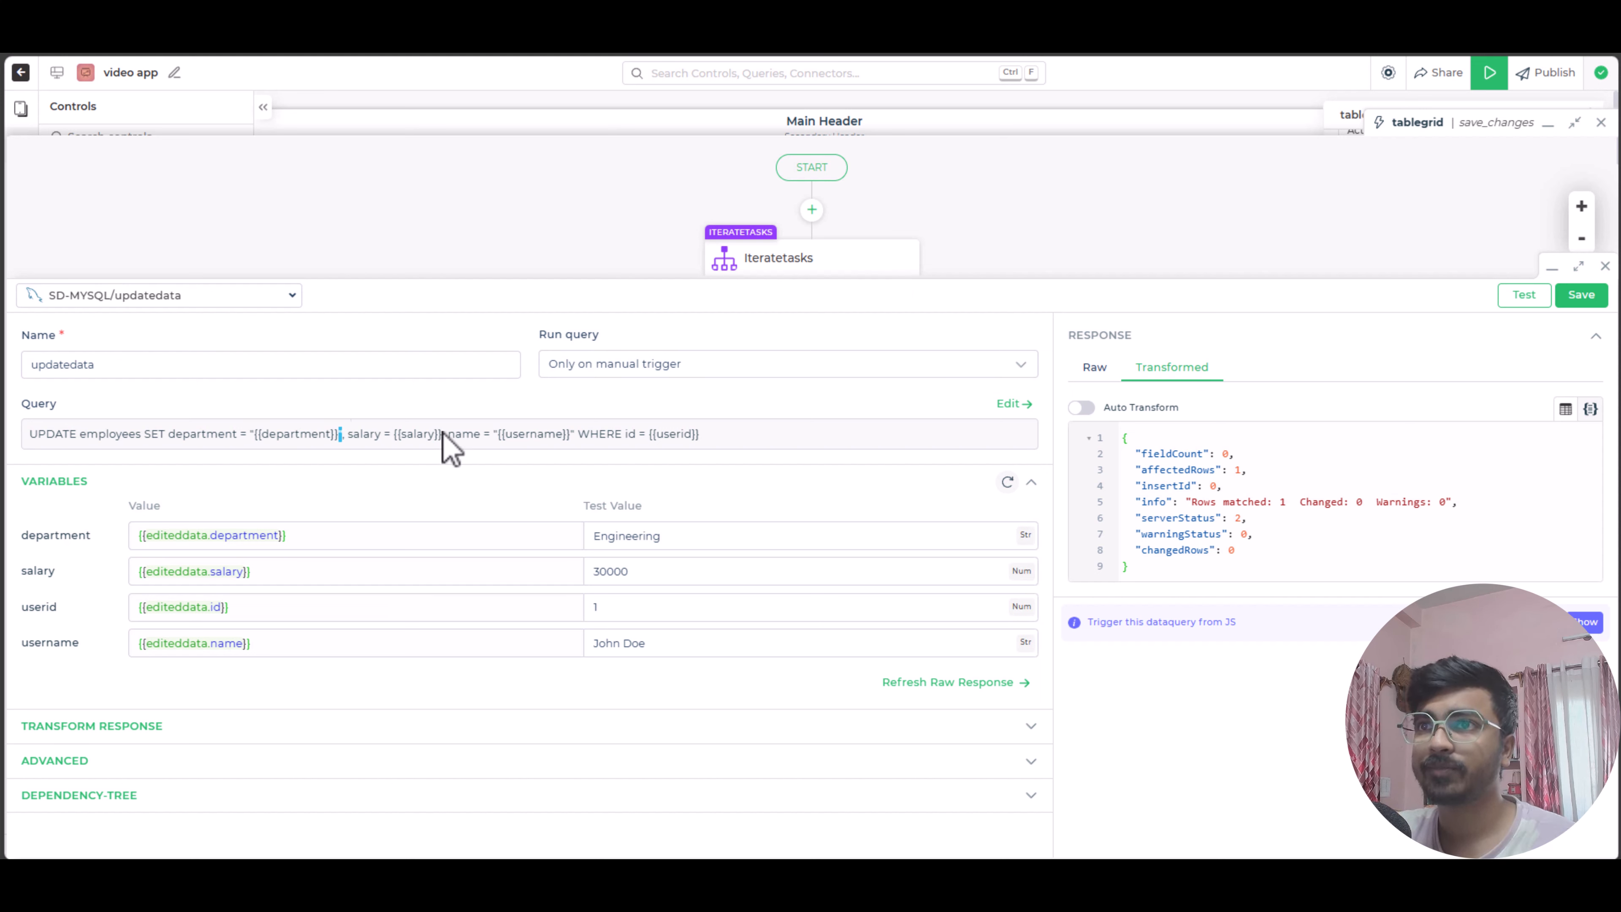
double_click(441, 434)
left_click(645, 478)
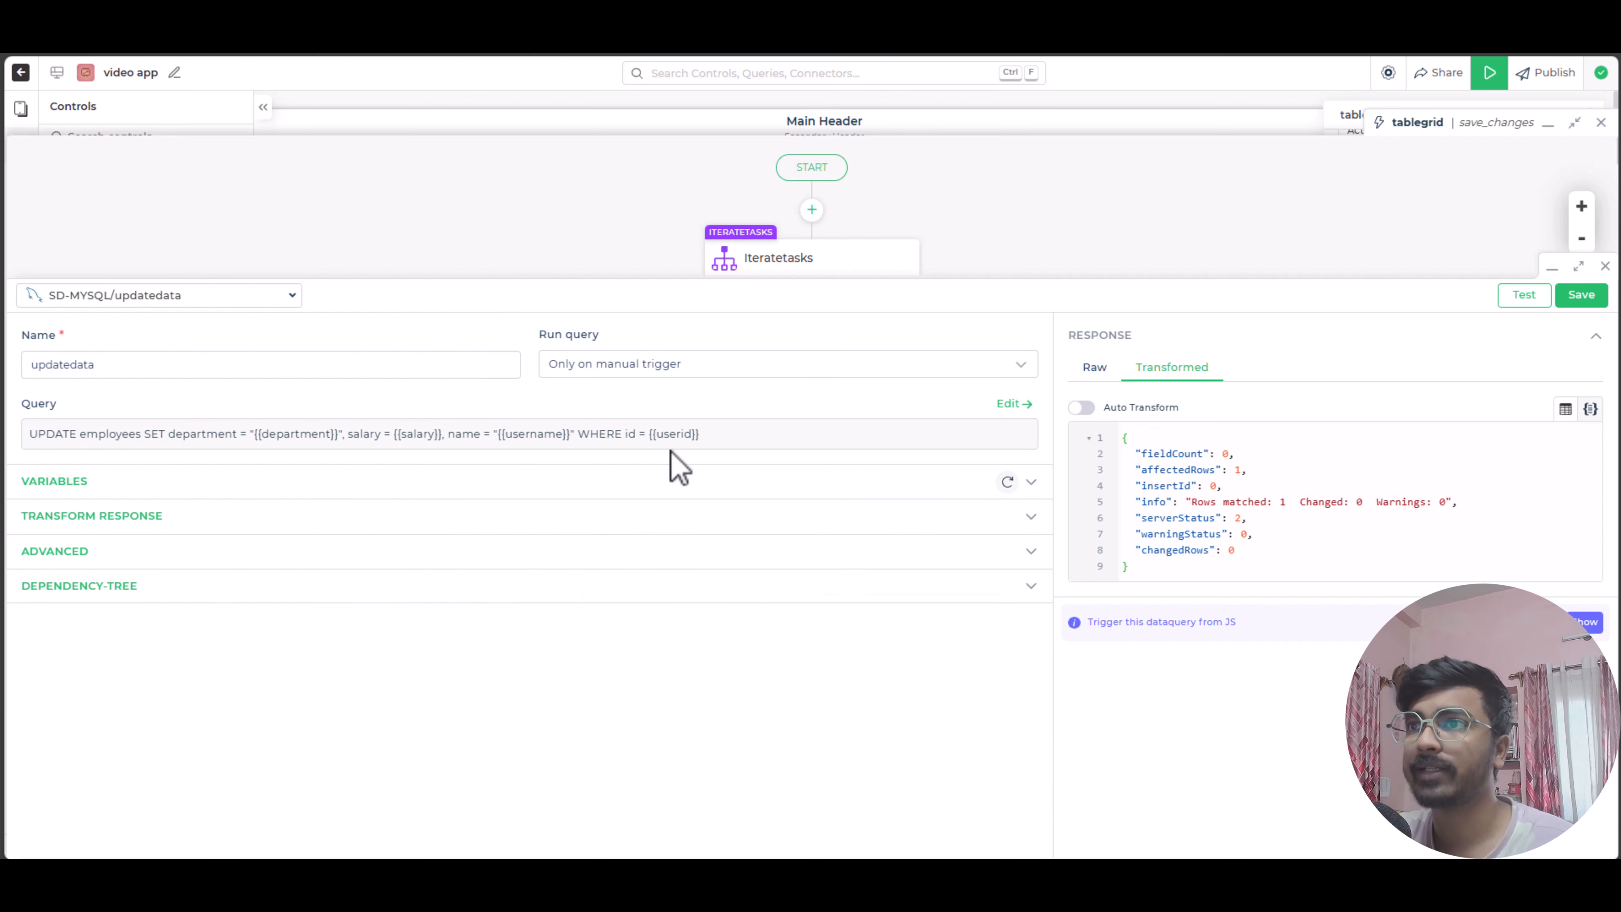
left_click(628, 478)
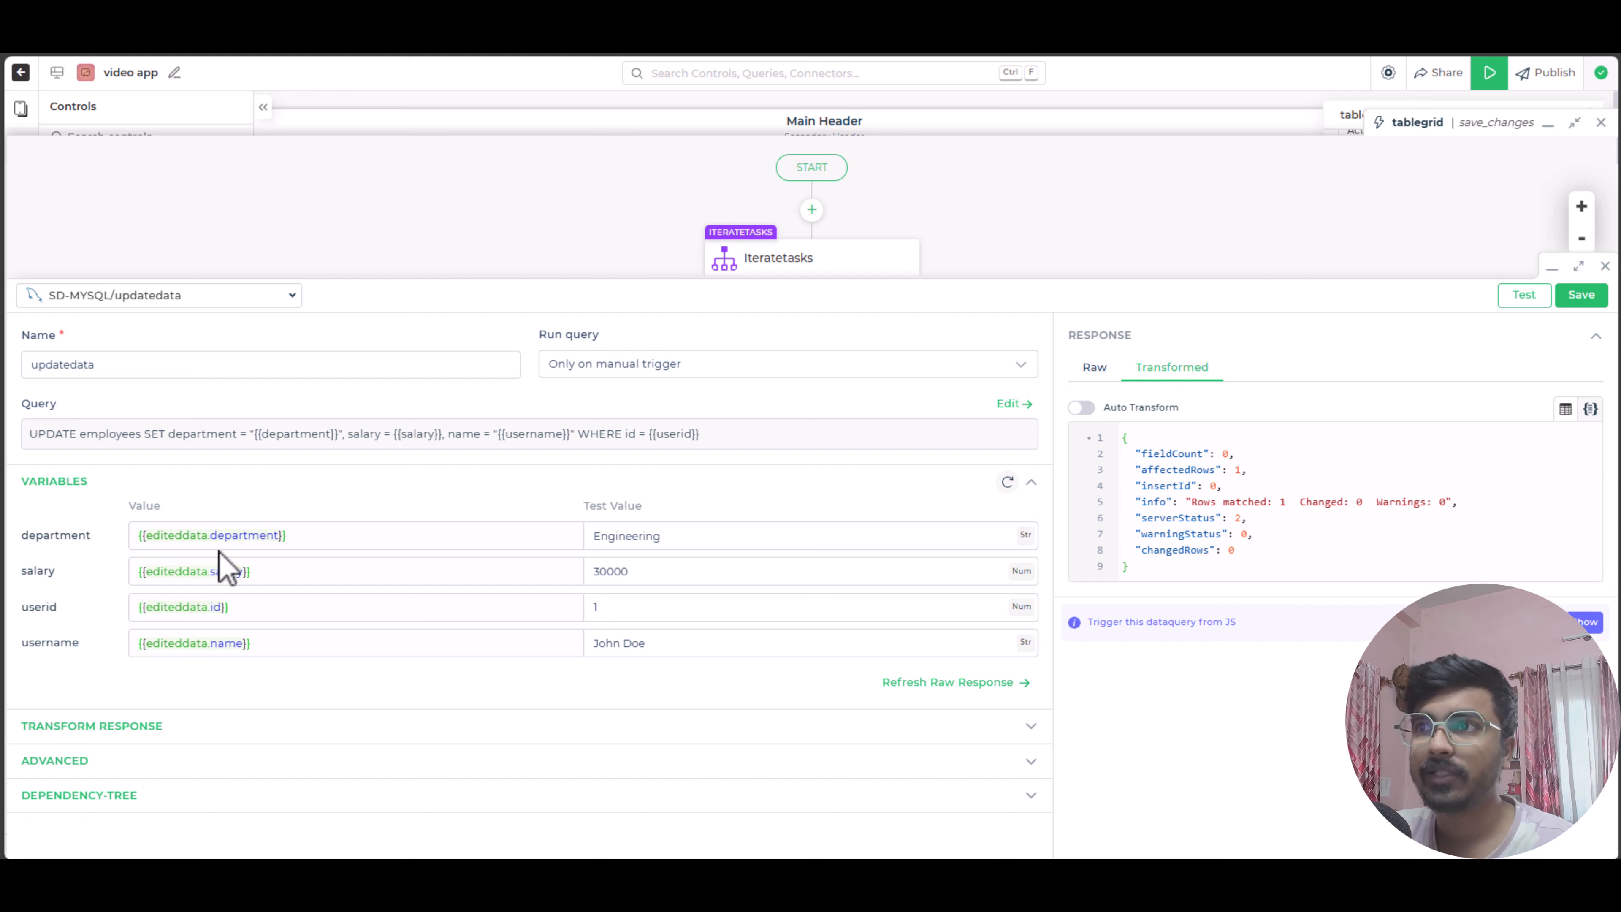
left_click_drag(134, 538, 312, 532)
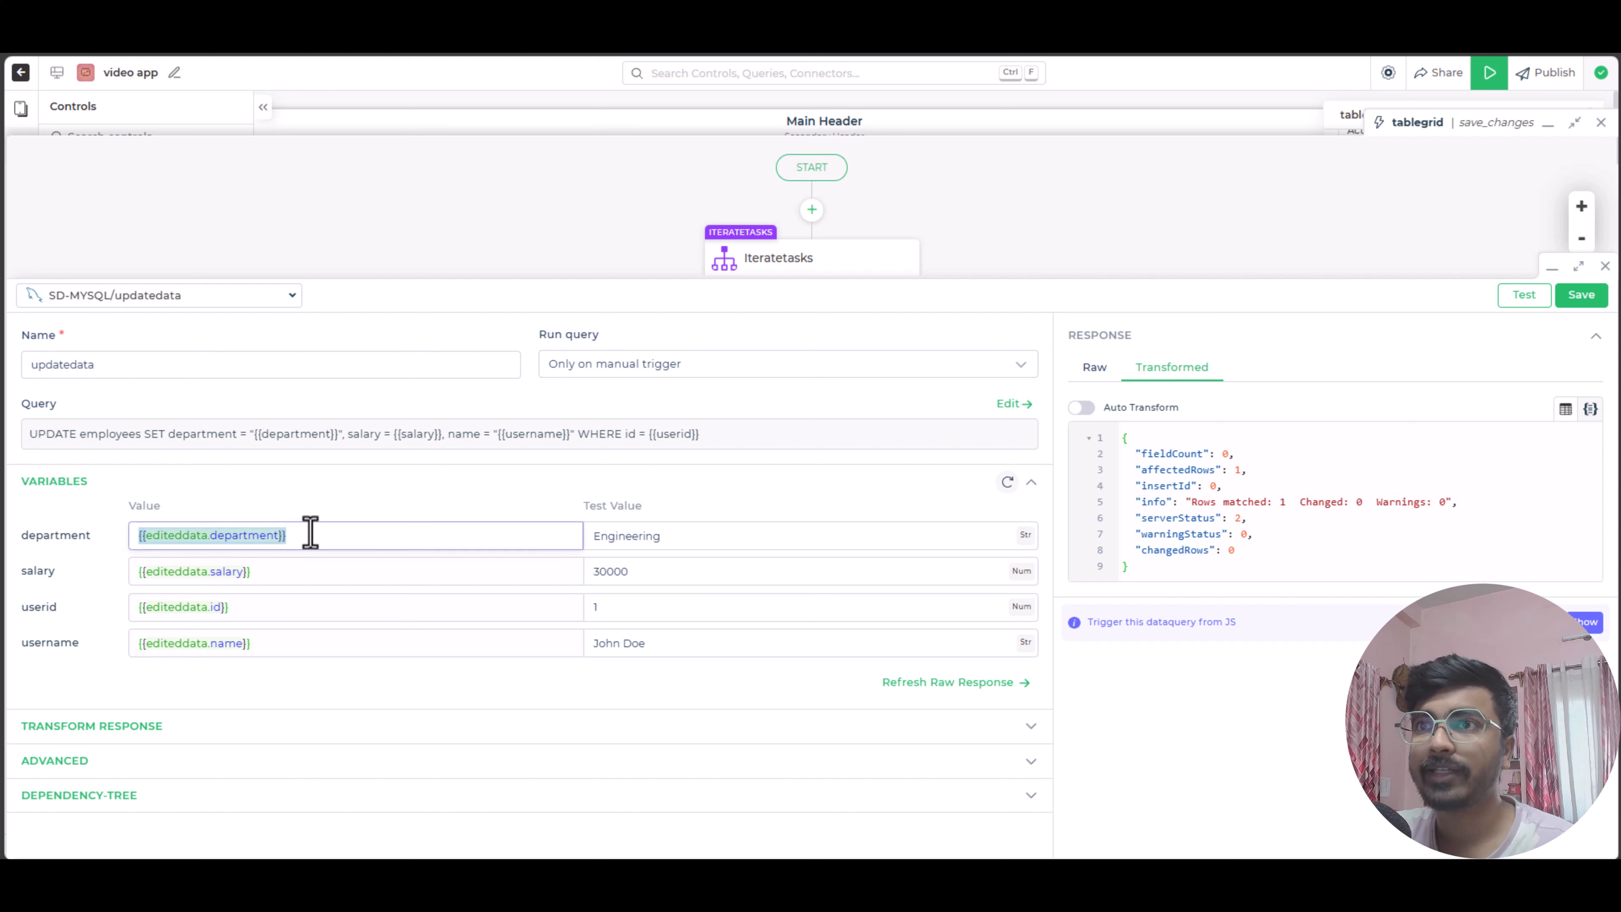
left_click(370, 496)
left_click(376, 496)
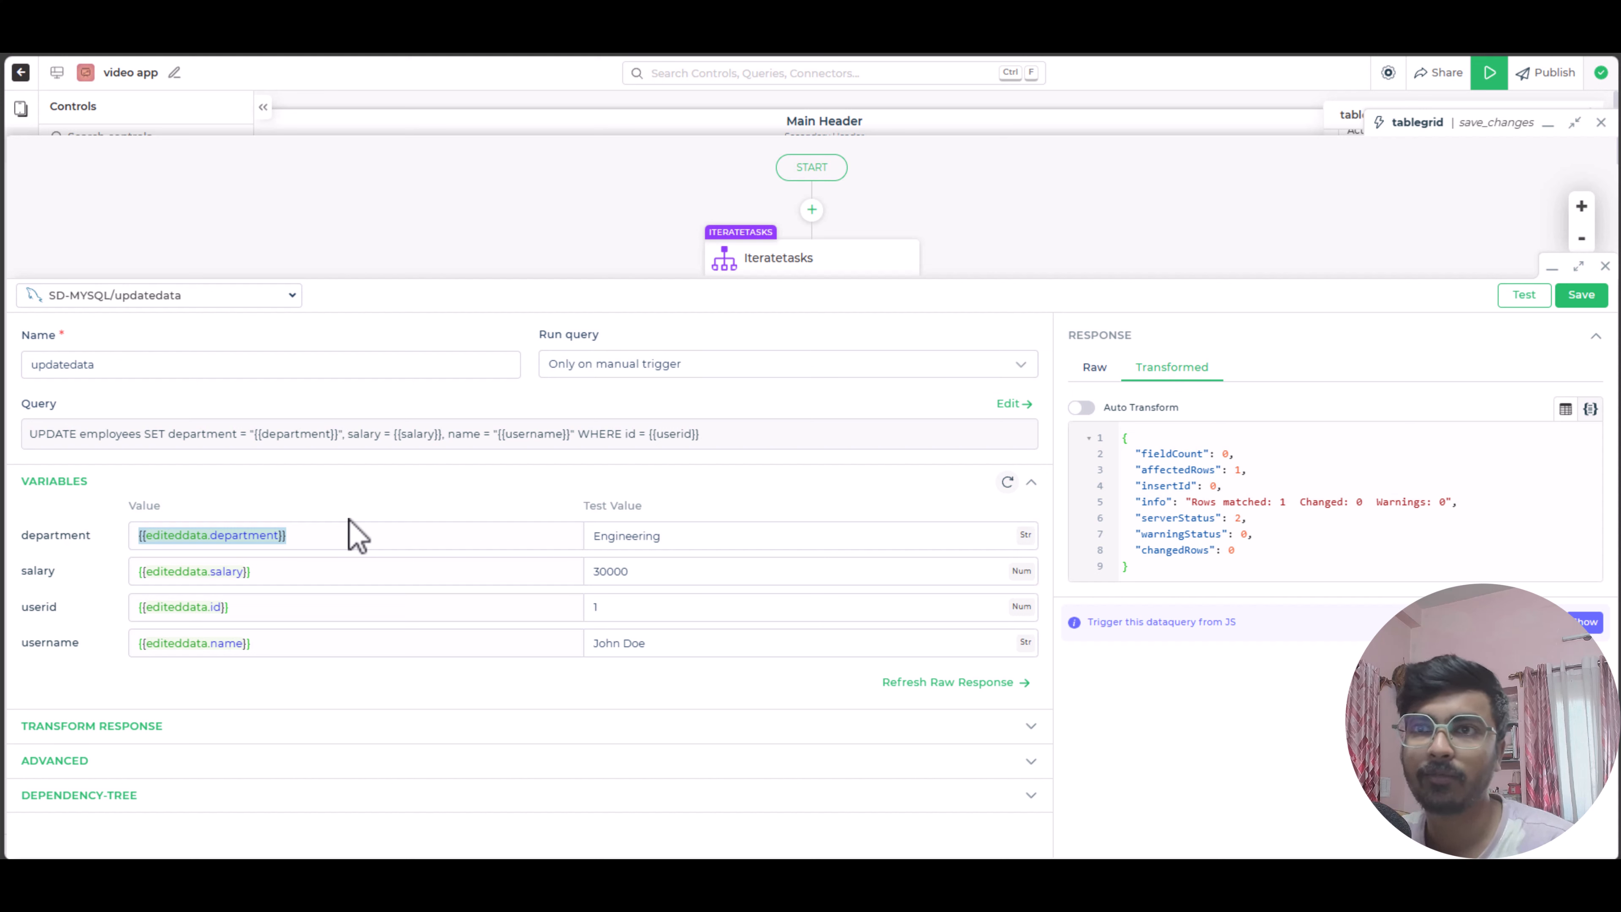
left_click(254, 536)
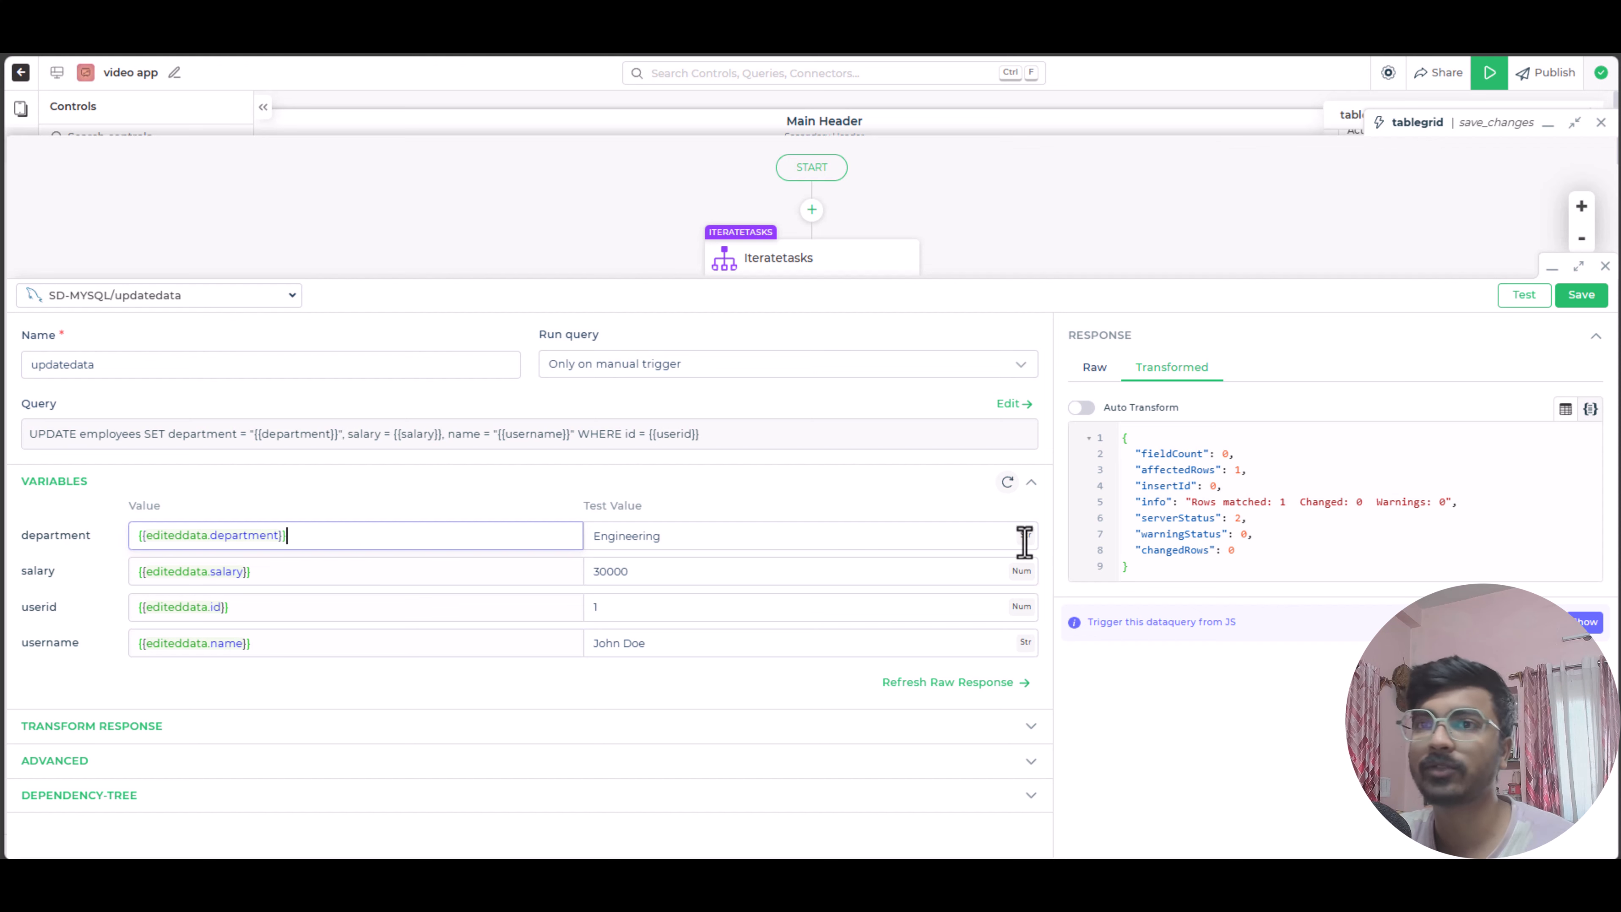
left_click(1586, 296)
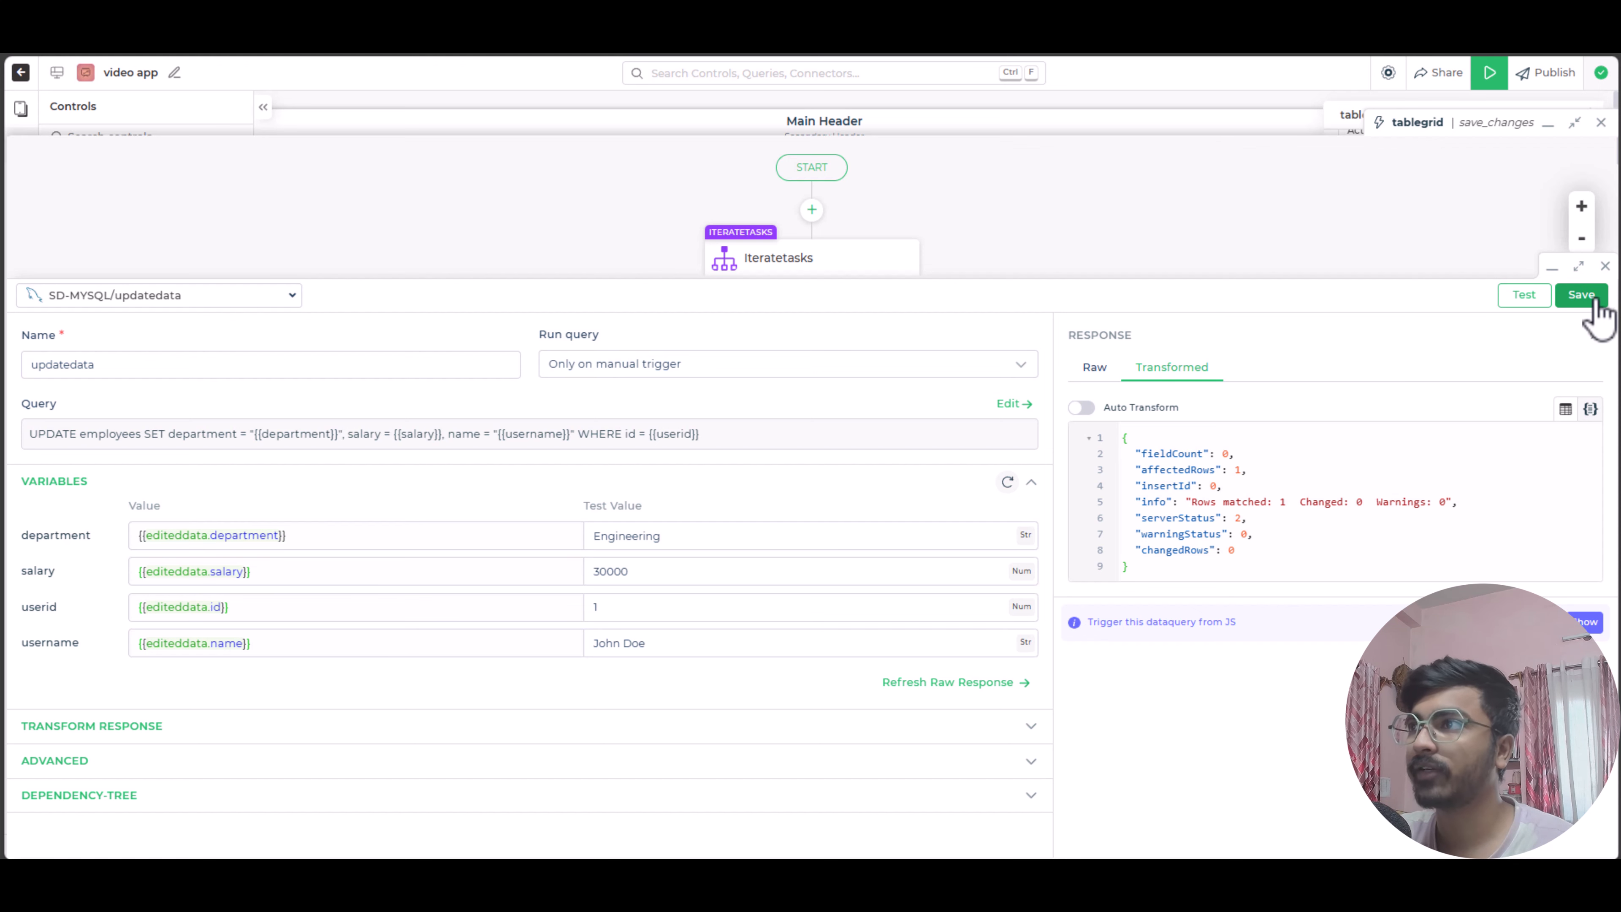
left_click(1606, 267)
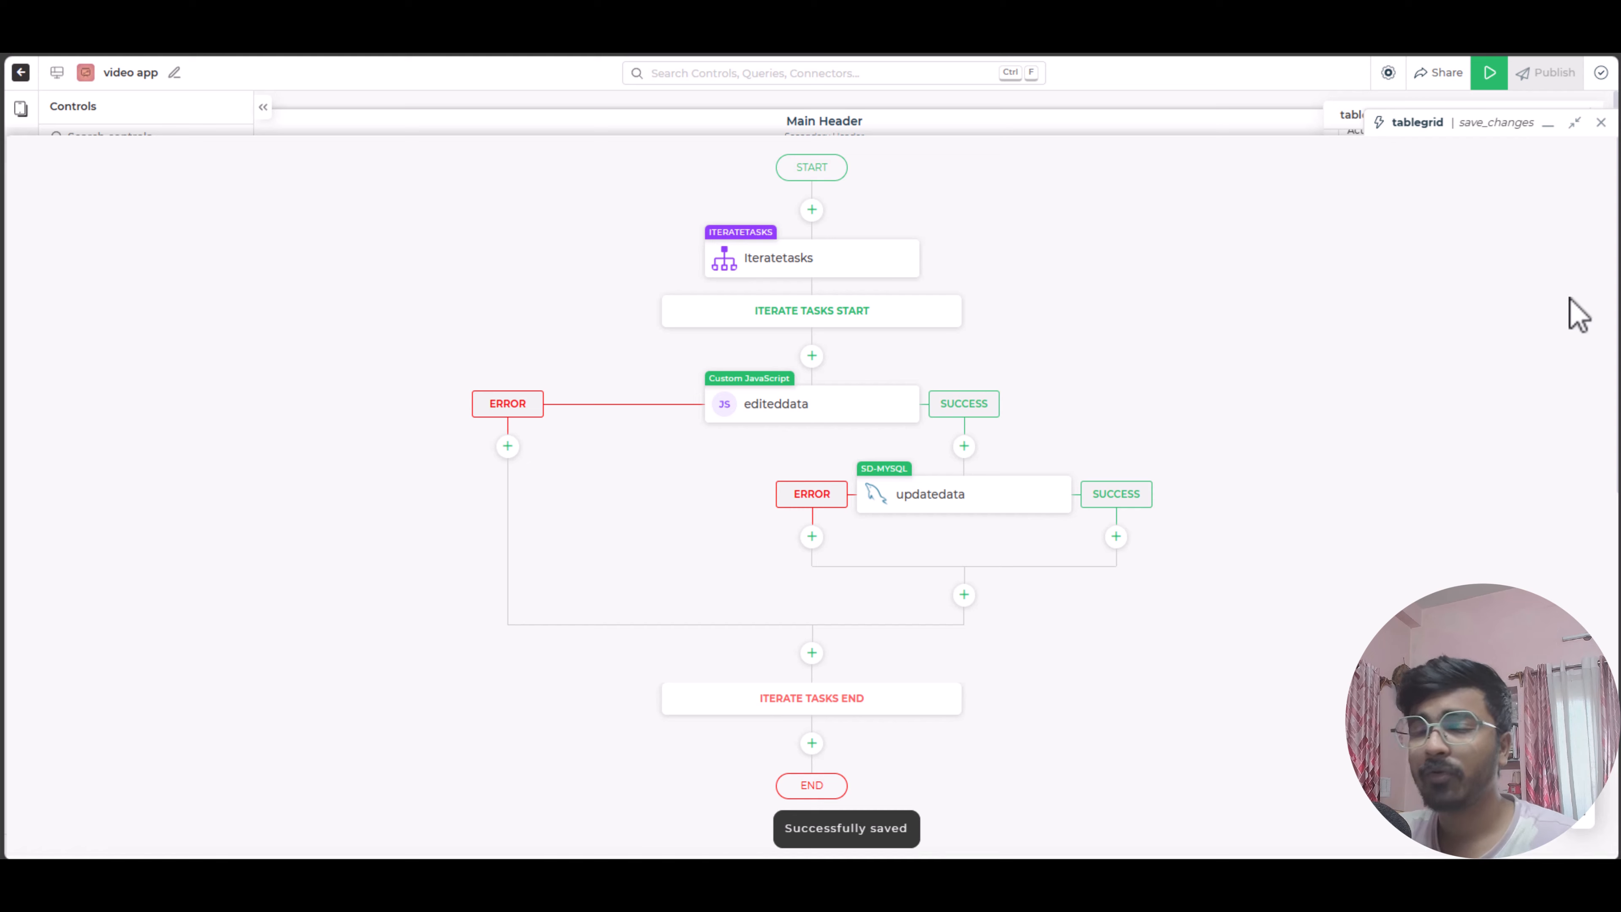
Add a Reset Controls' Data action for tablegrid after the iterate tasks end, with Trigger Dependent Data Query enabled, and close the flow.
left_click(811, 743)
mouse_move(810, 745)
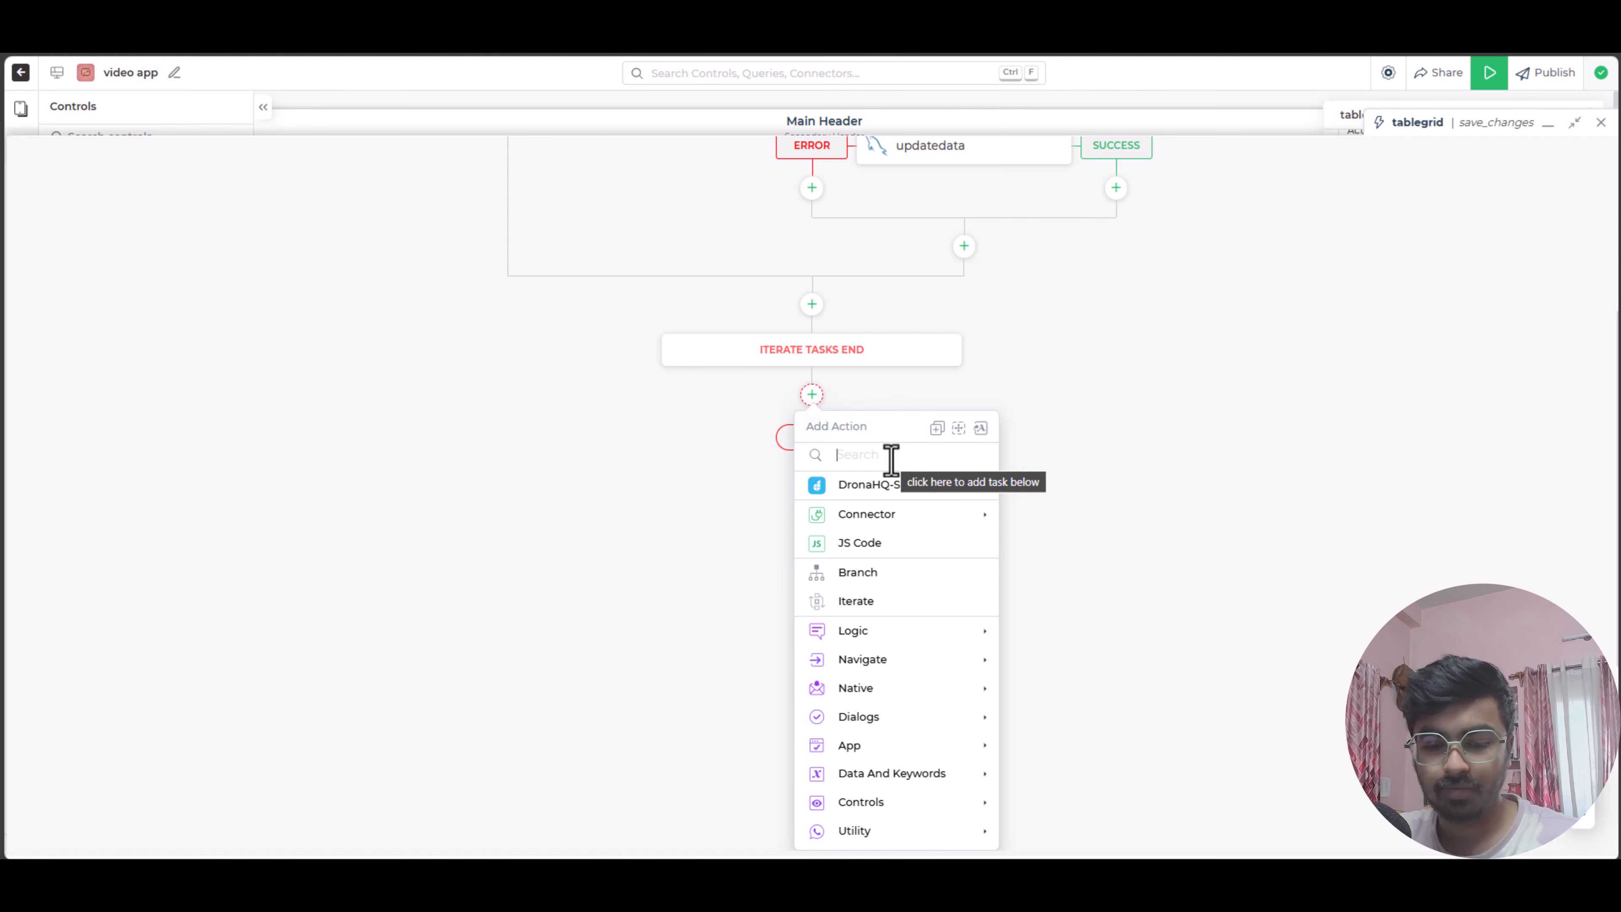
type("res")
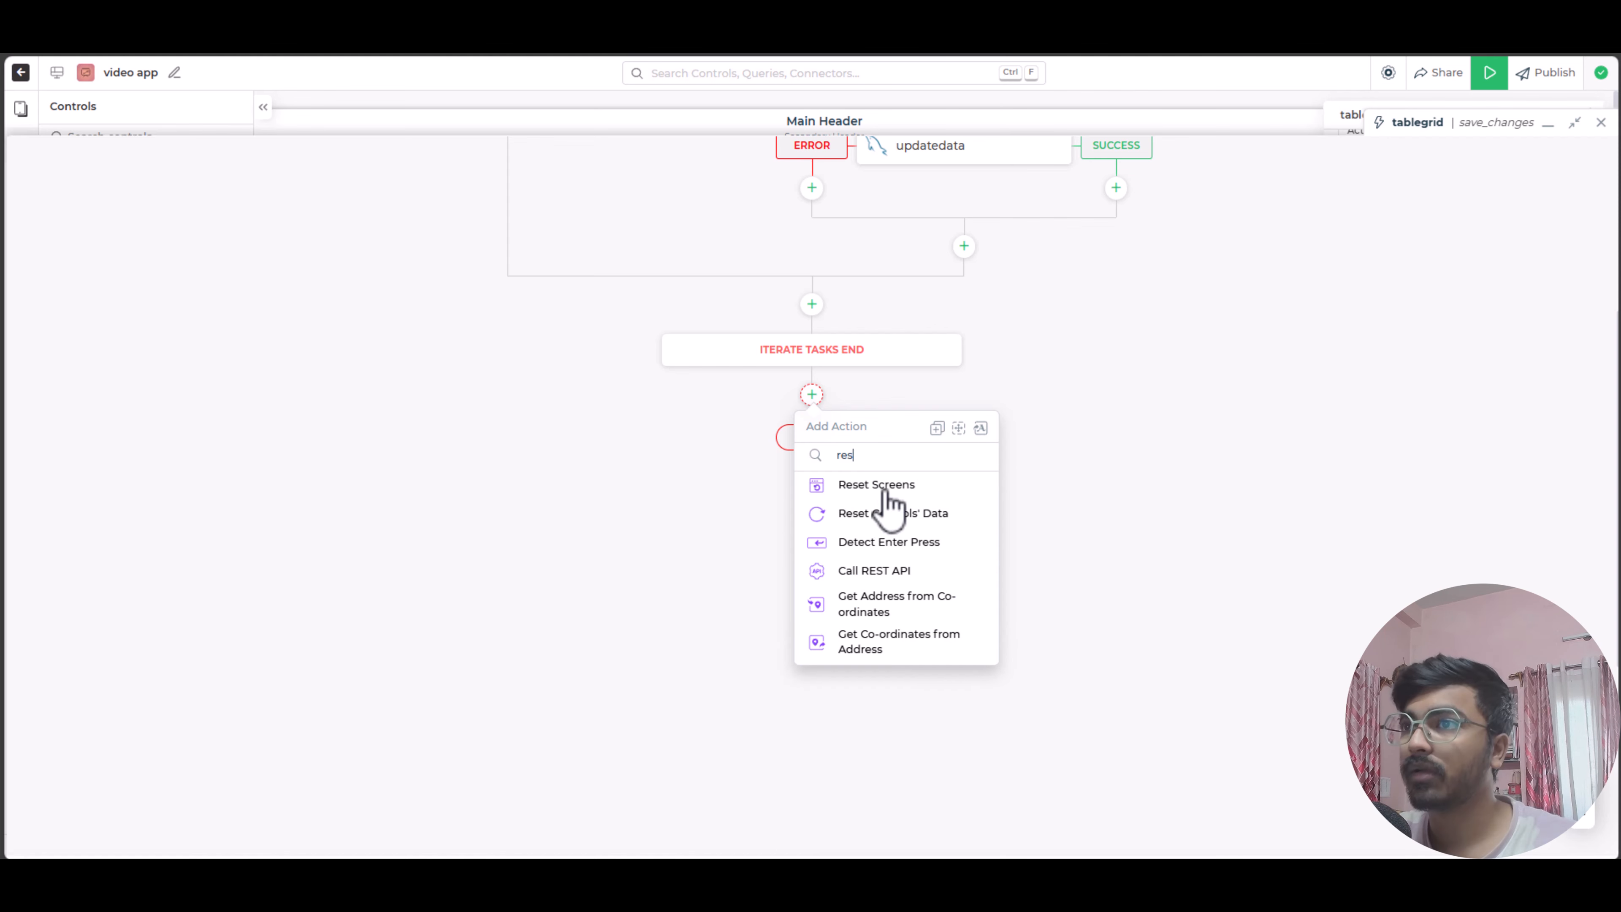
left_click(892, 518)
left_click(919, 524)
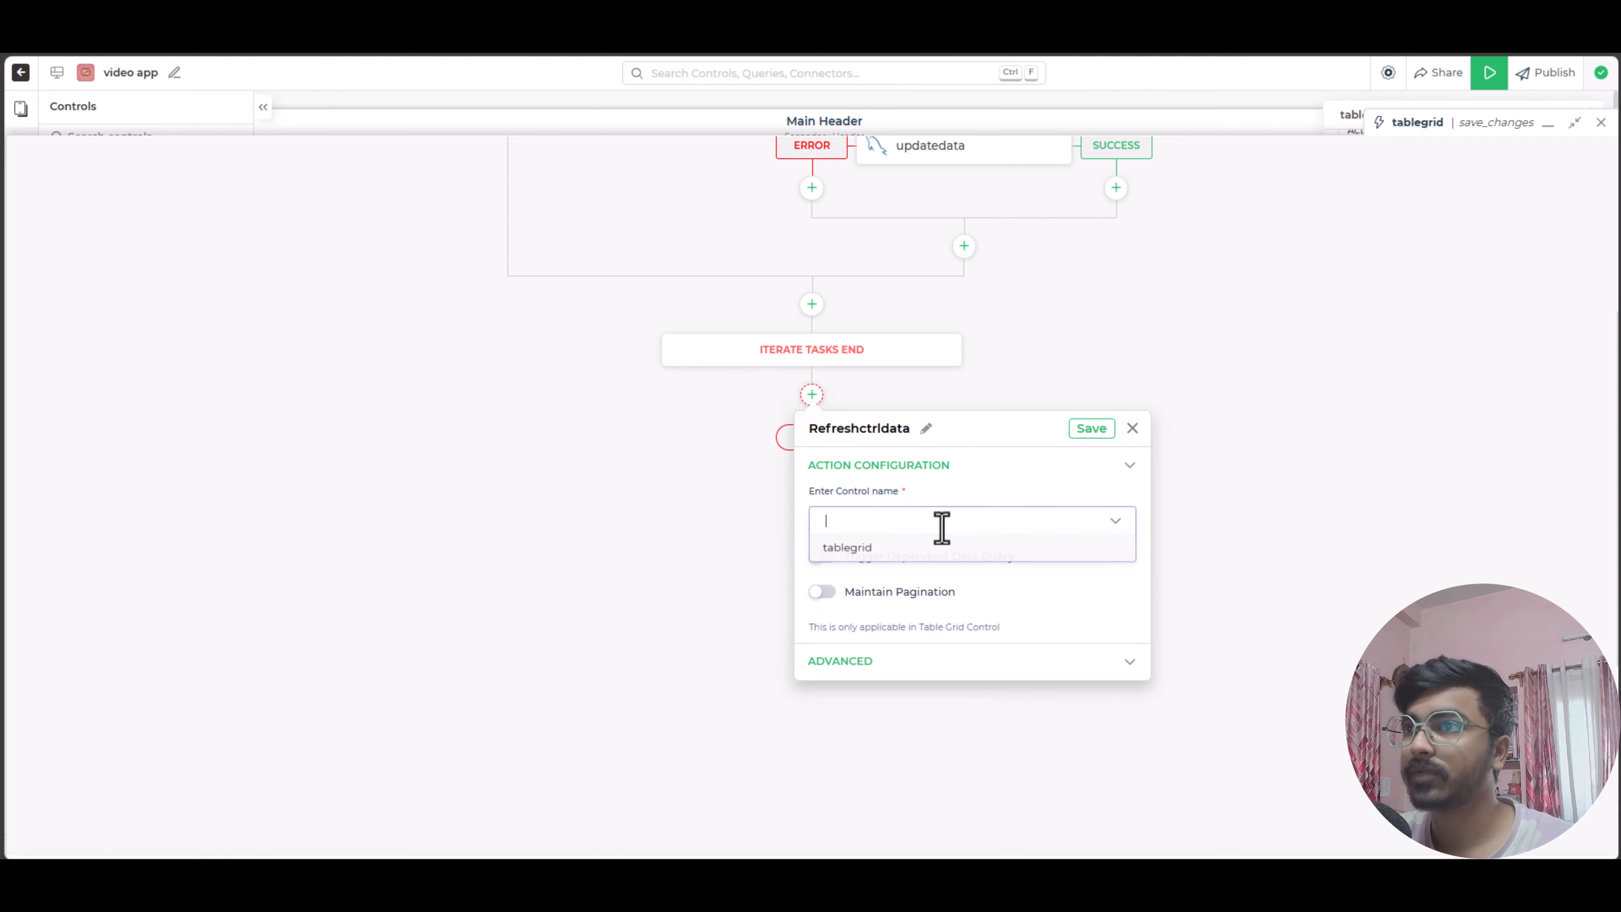
left_click(909, 551)
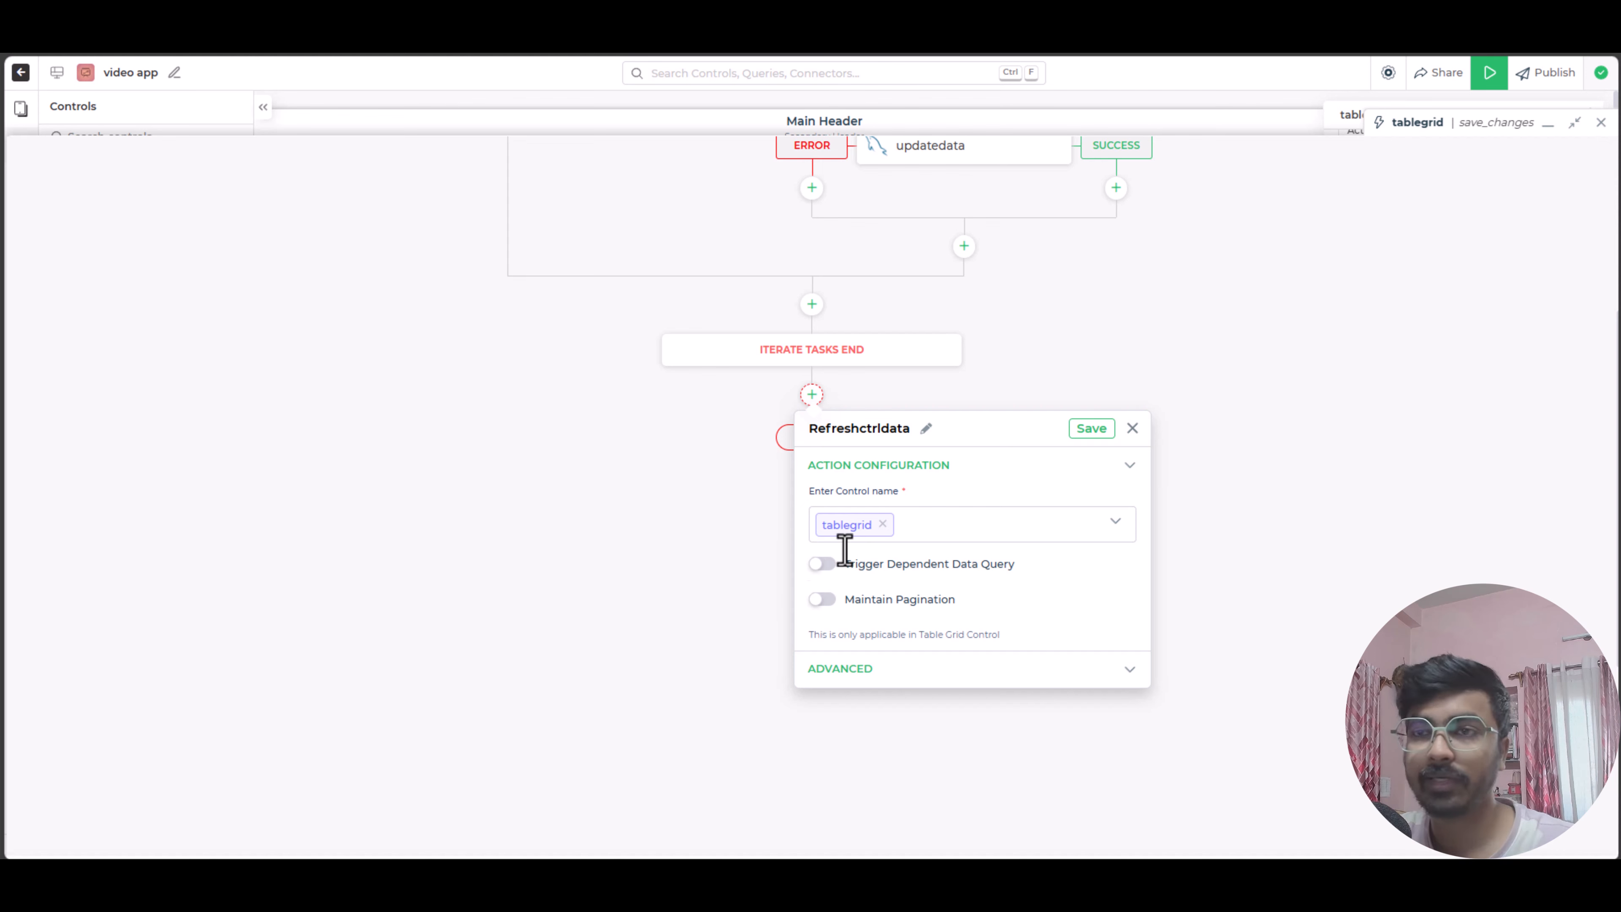
left_click(821, 564)
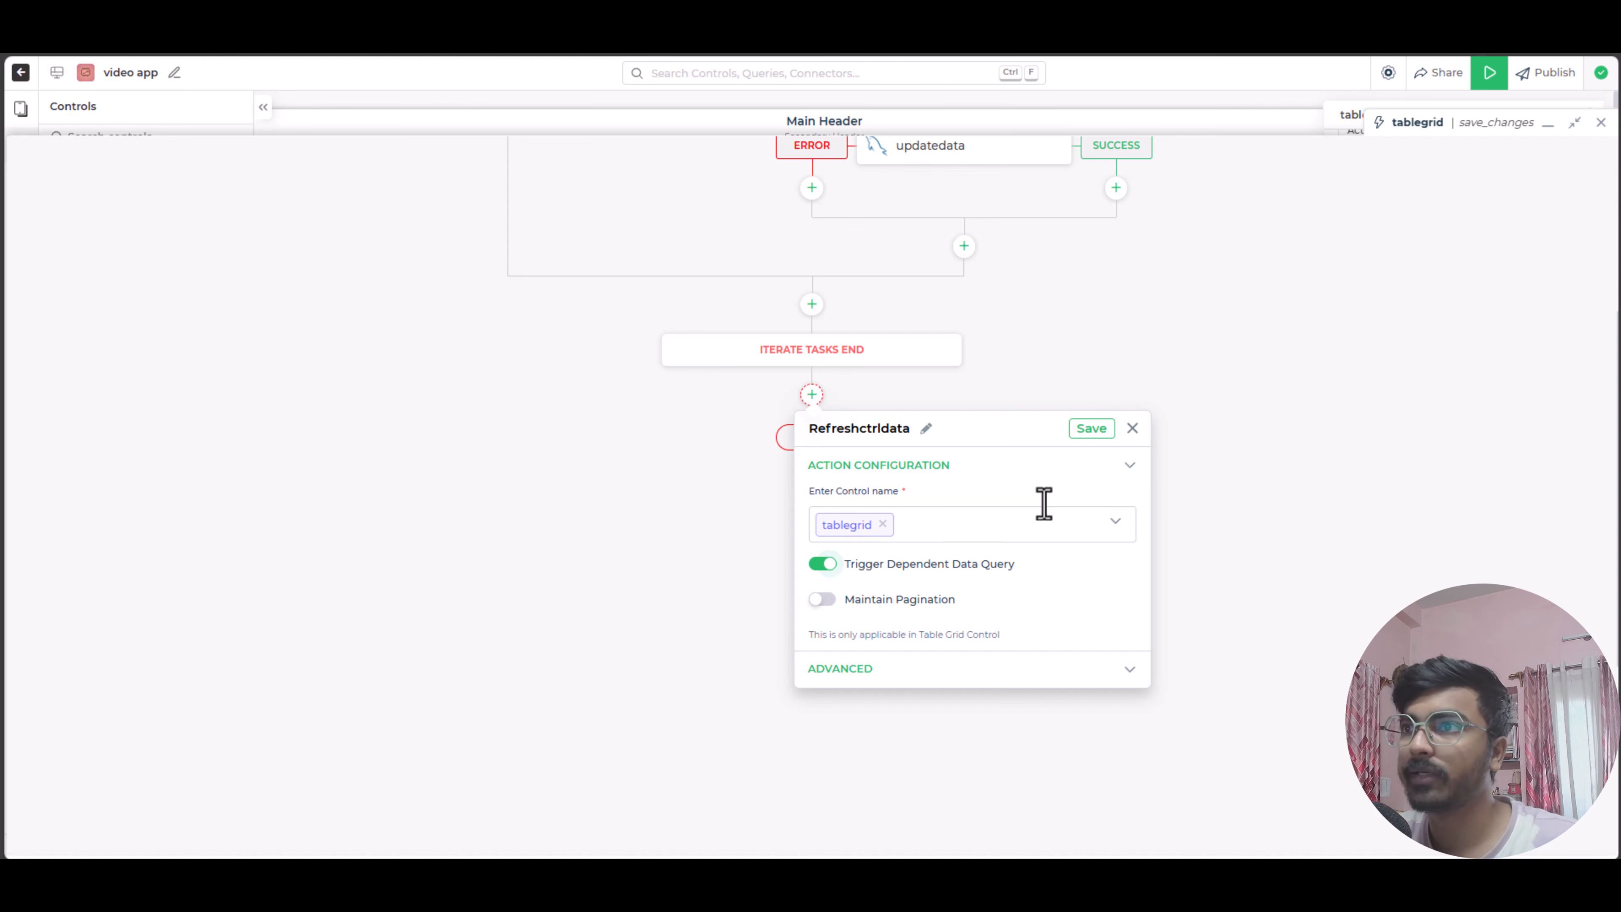
left_click(1096, 437)
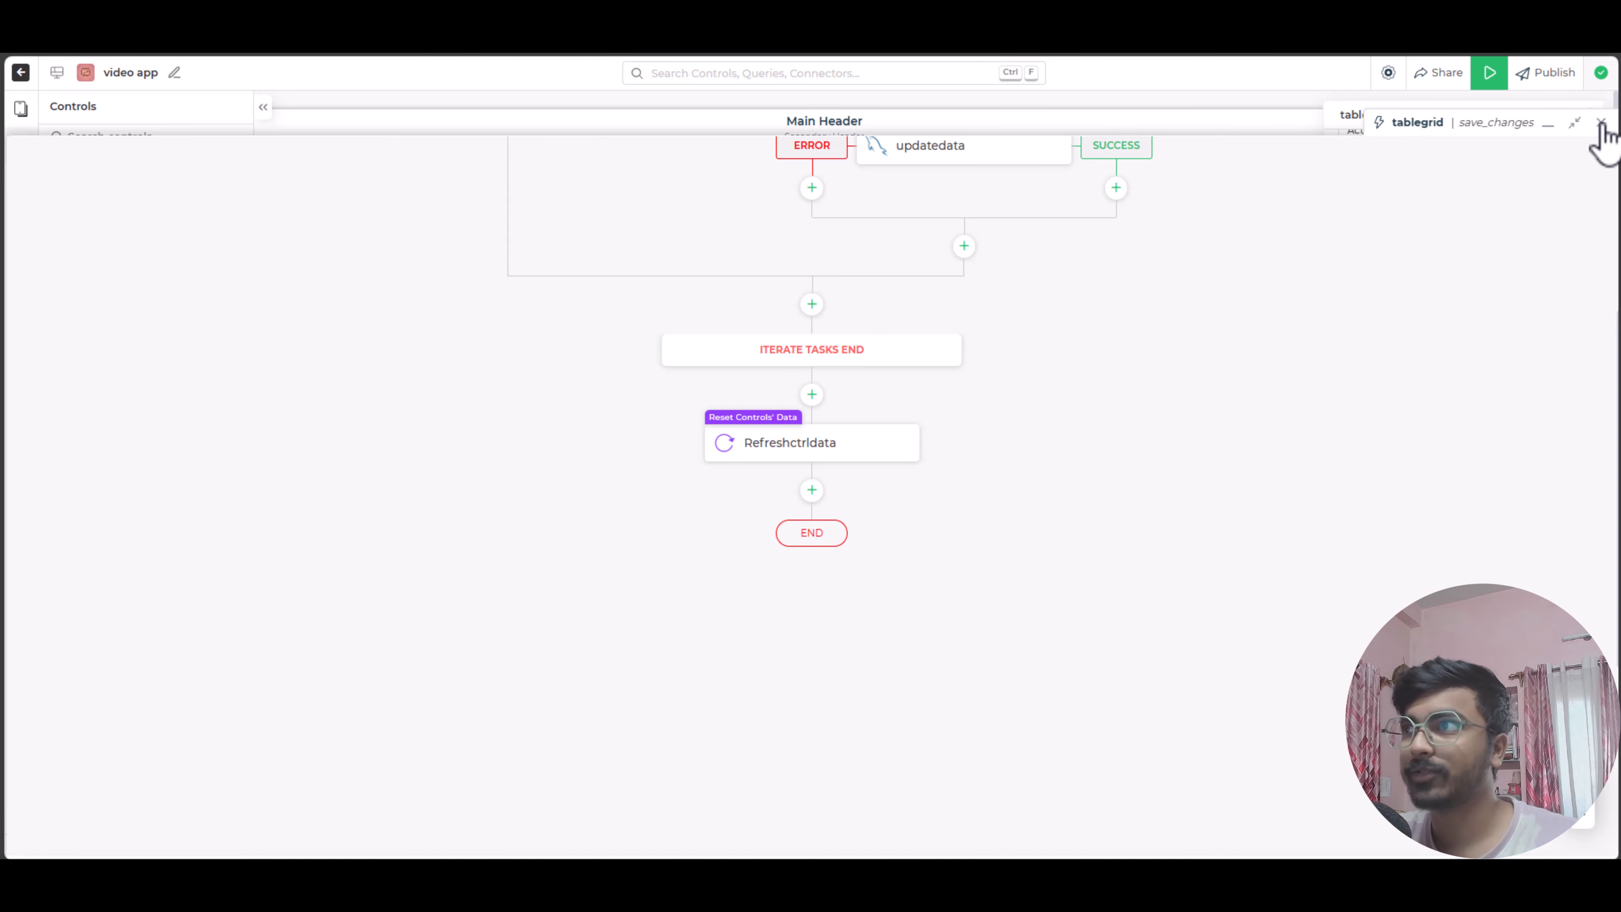
left_click(1602, 123)
In the app preview, replace the employee names in the rows with Id 1 and 2 and save the changes.
left_click(1489, 72)
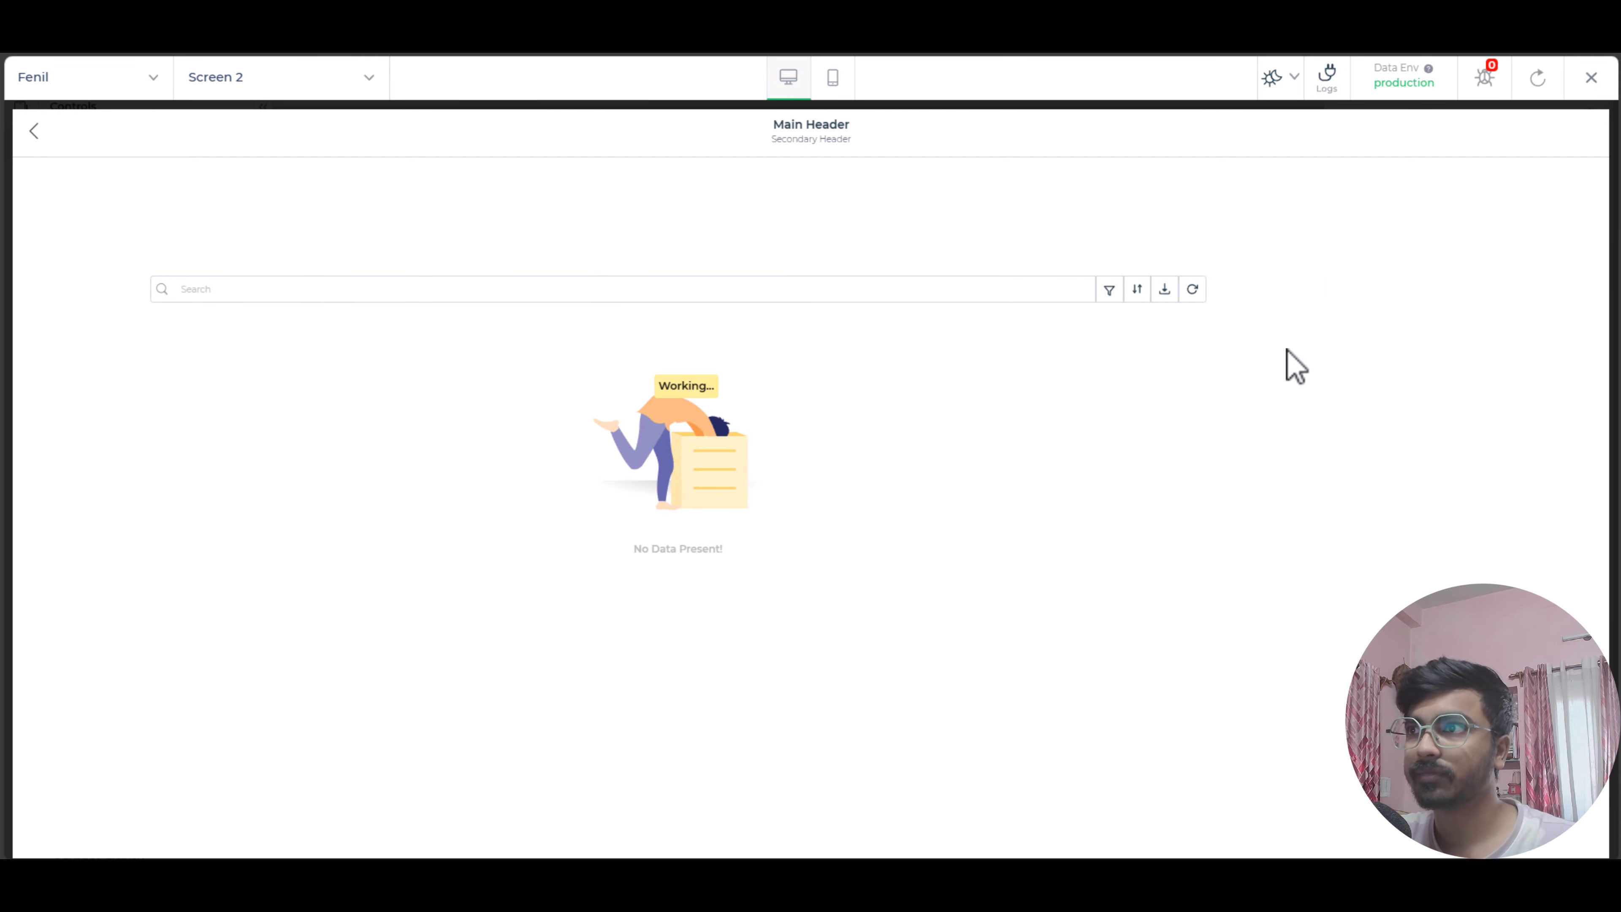
left_click(460, 364)
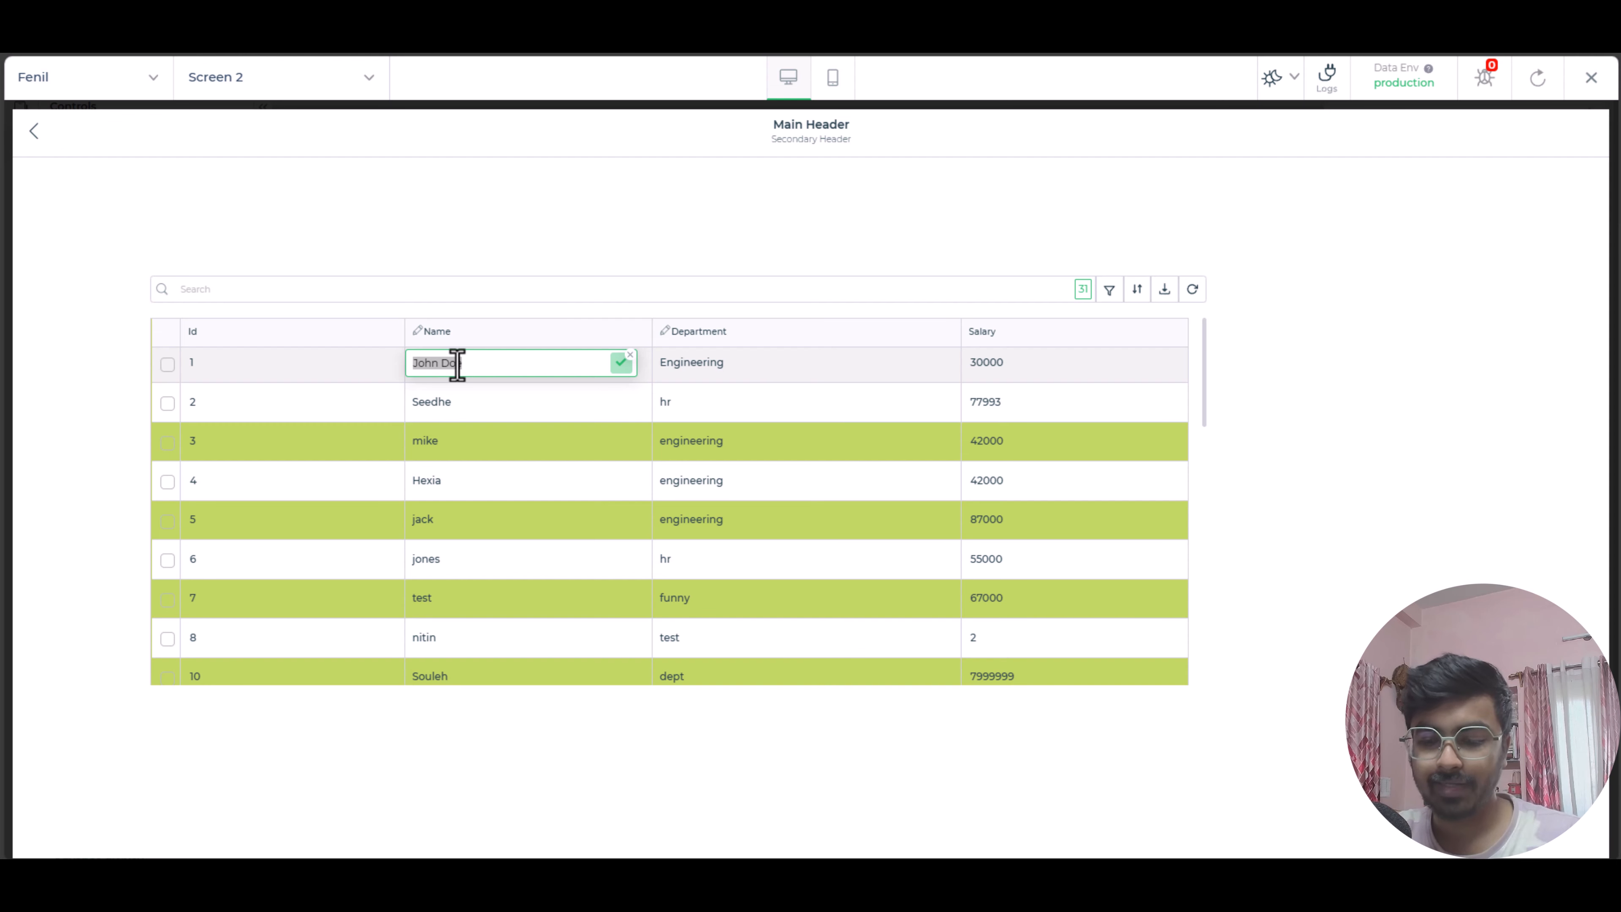
type("Jessie")
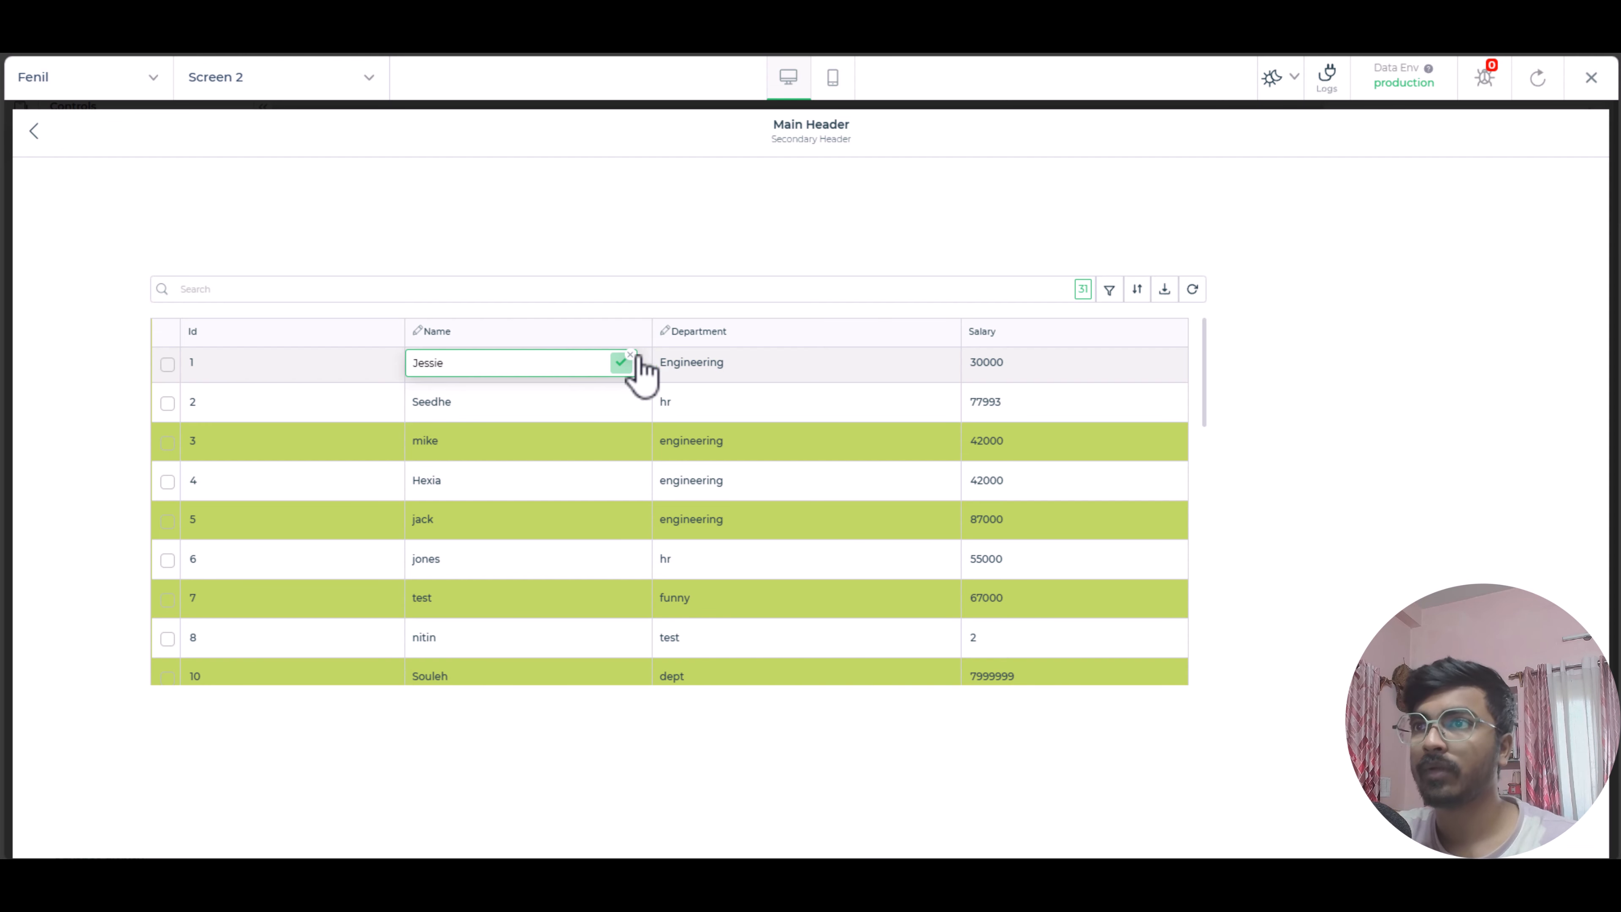
left_click(620, 362)
left_click(526, 405)
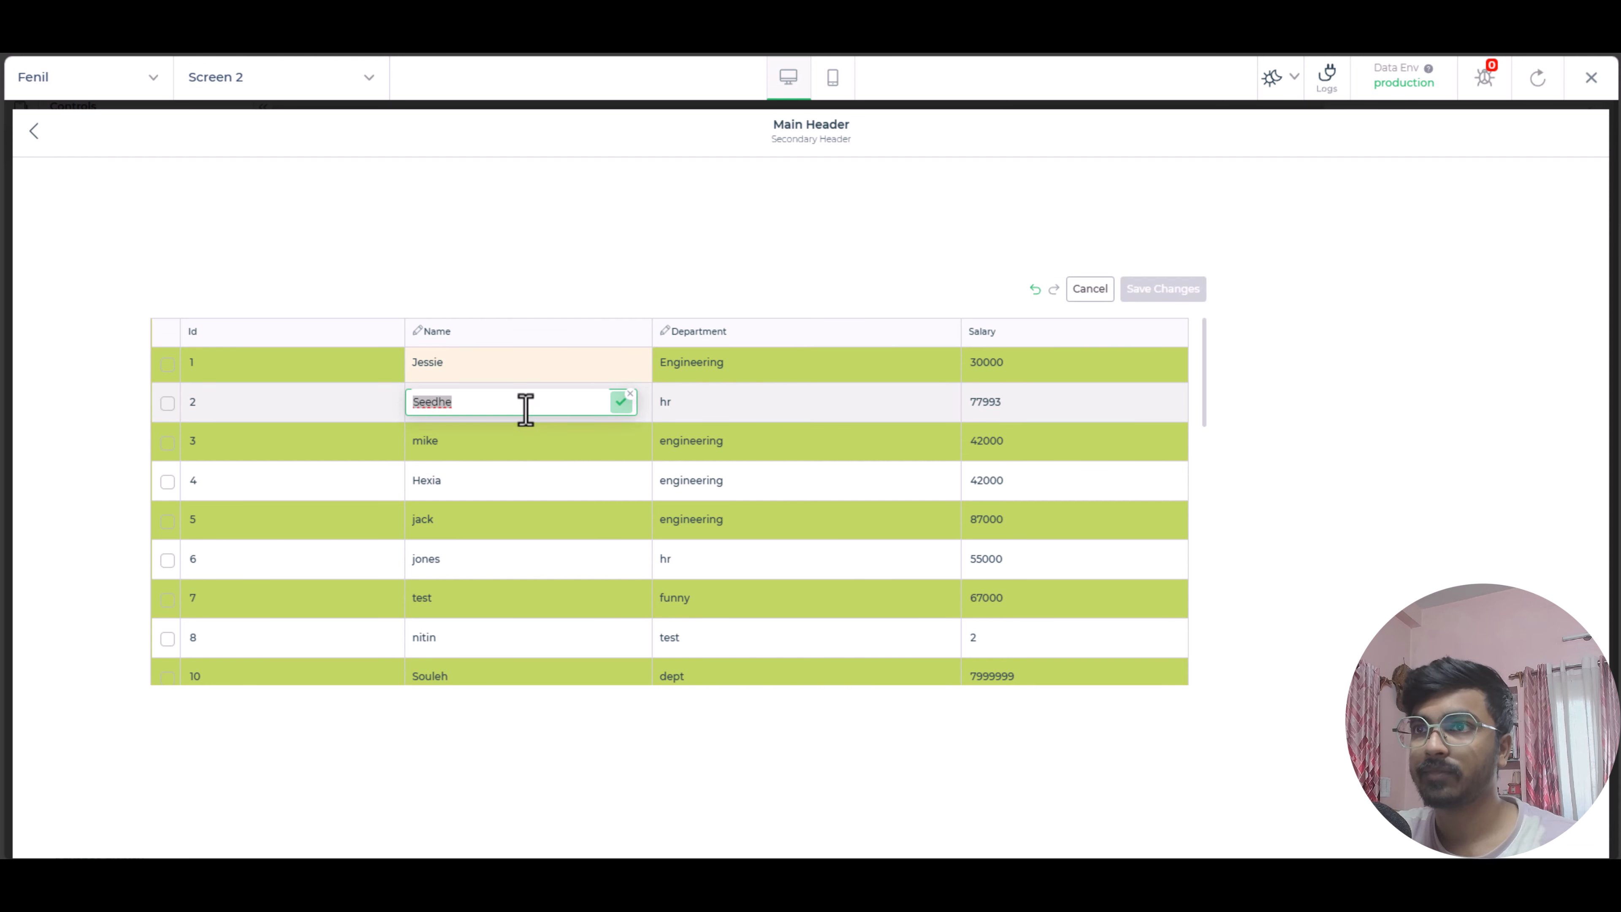
type("Walter")
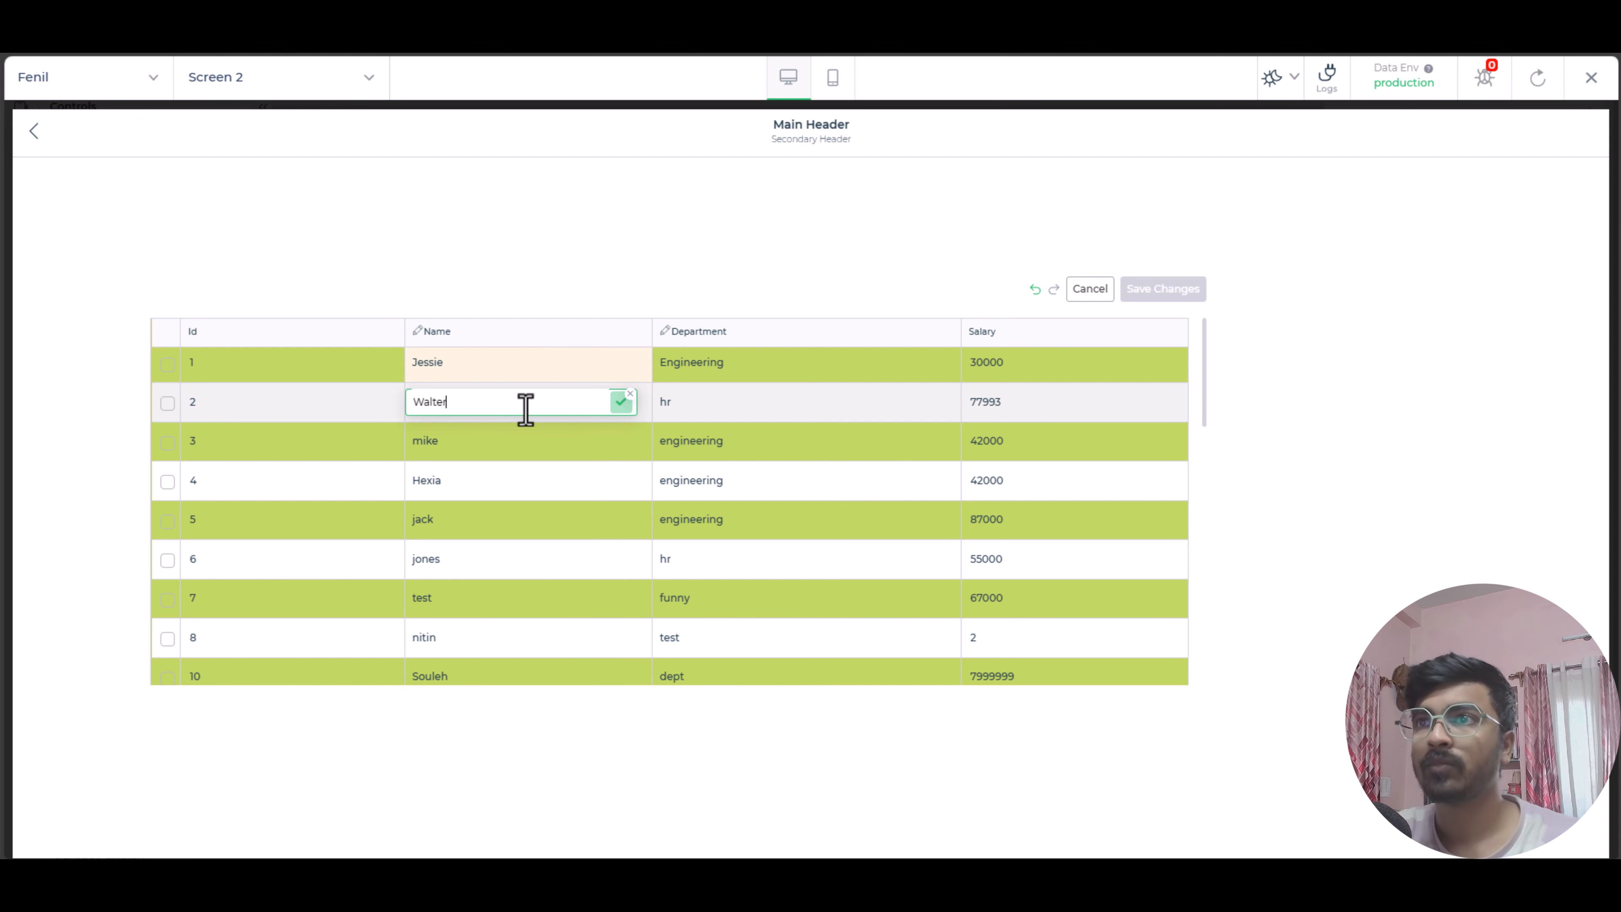
left_click(619, 403)
left_click(1167, 291)
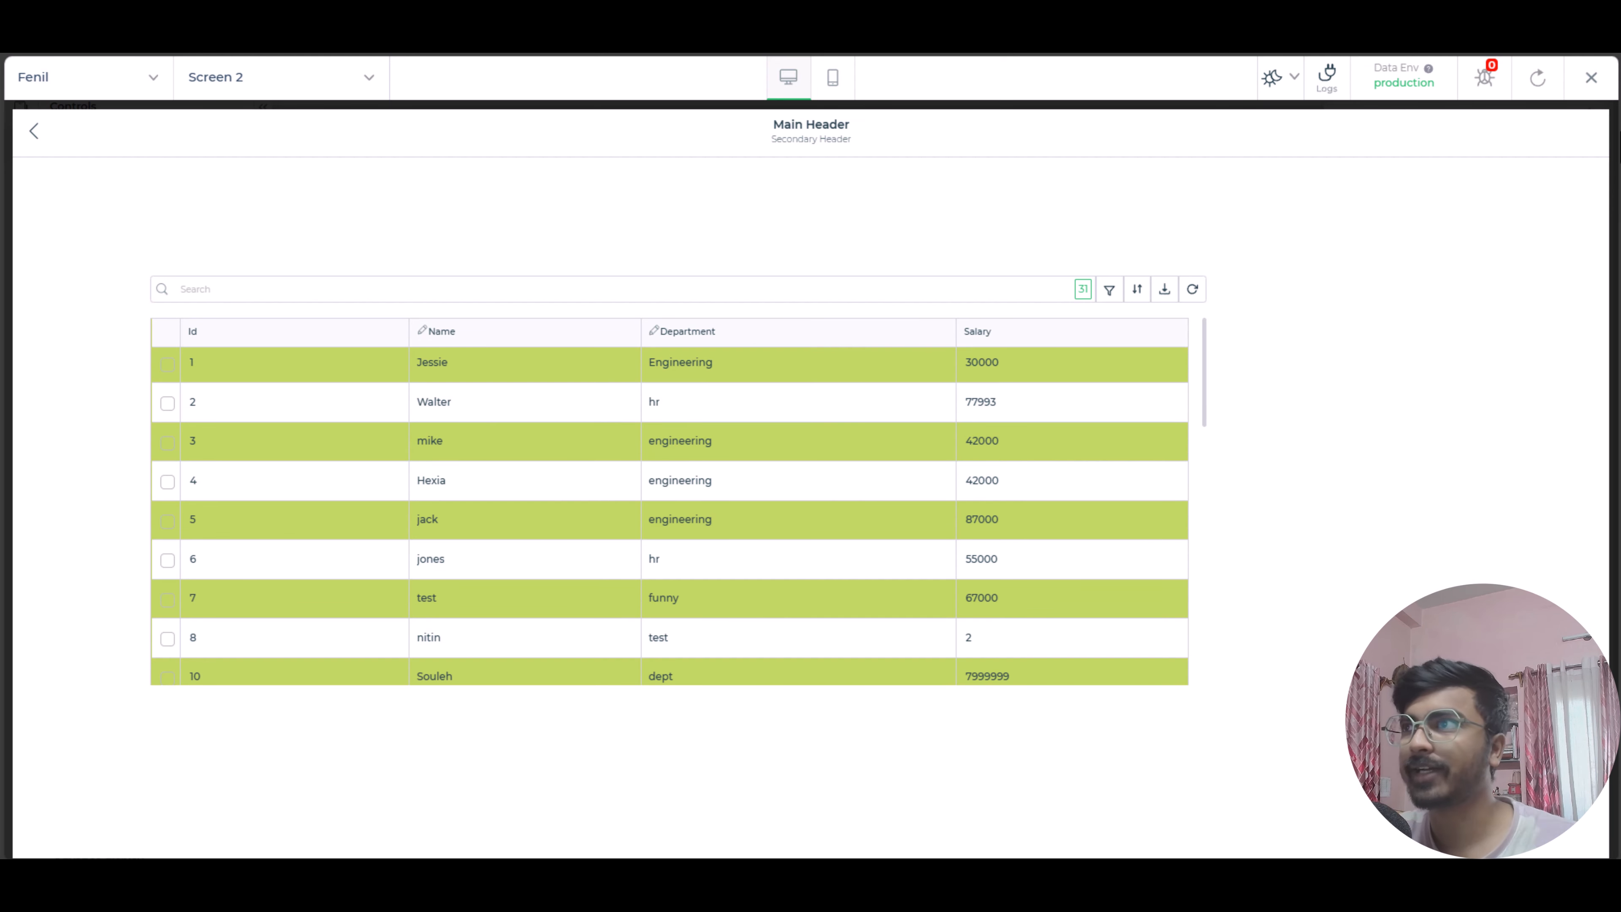
Review the preview's query logs, timeline and watchlist.
left_click(1328, 83)
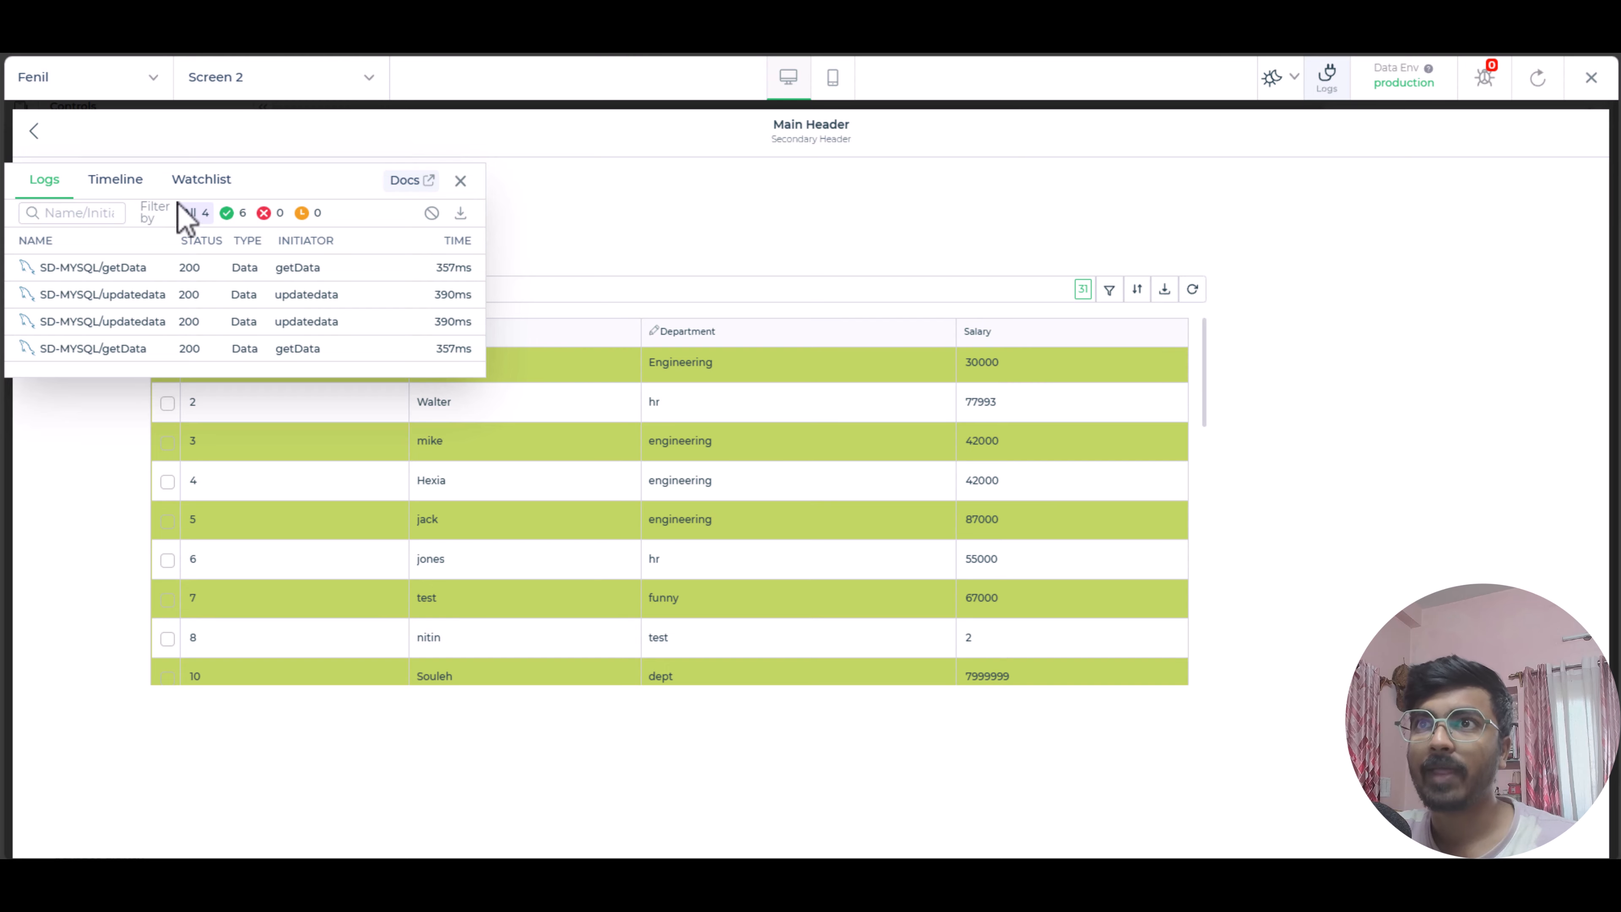
left_click(121, 187)
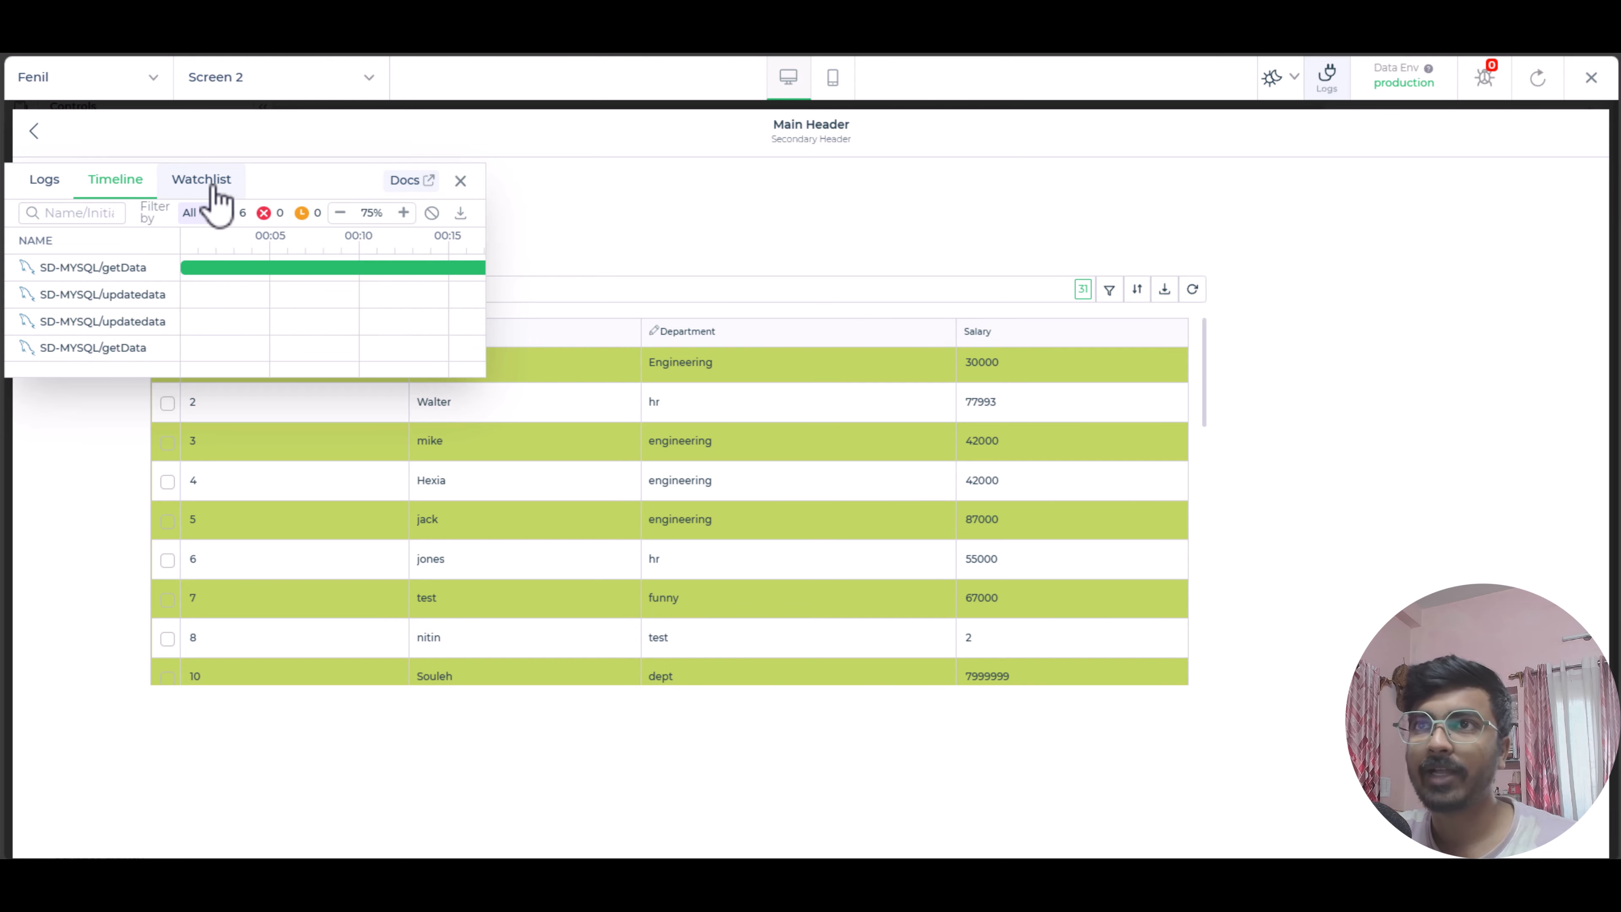
left_click(214, 187)
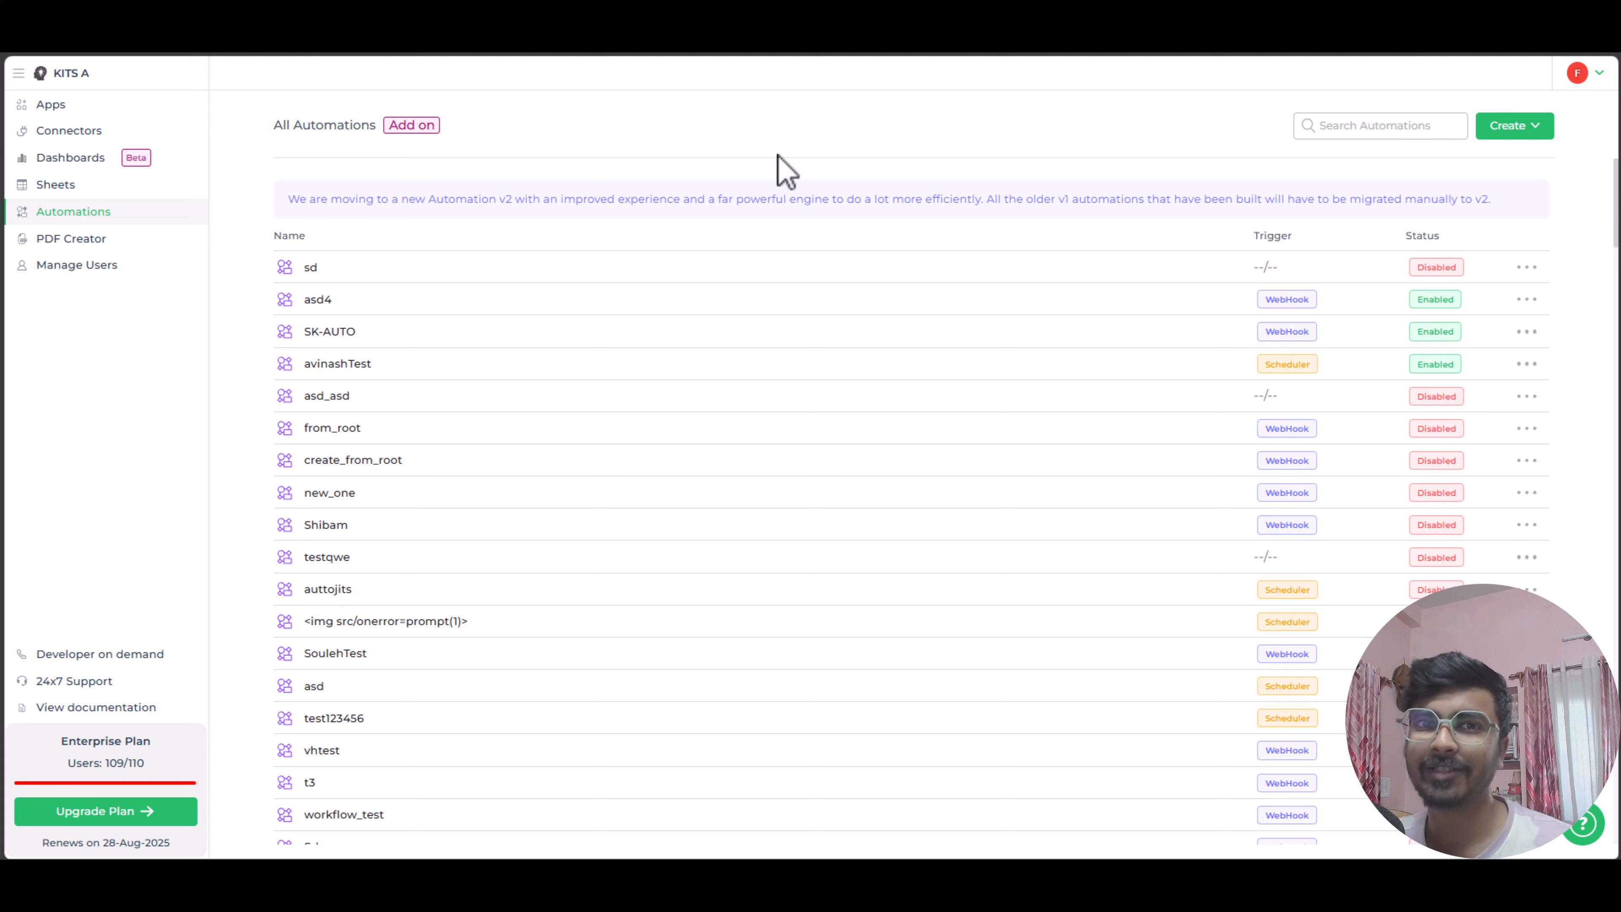
Create a new automation named sdhar.
left_click(1514, 128)
left_click(1471, 158)
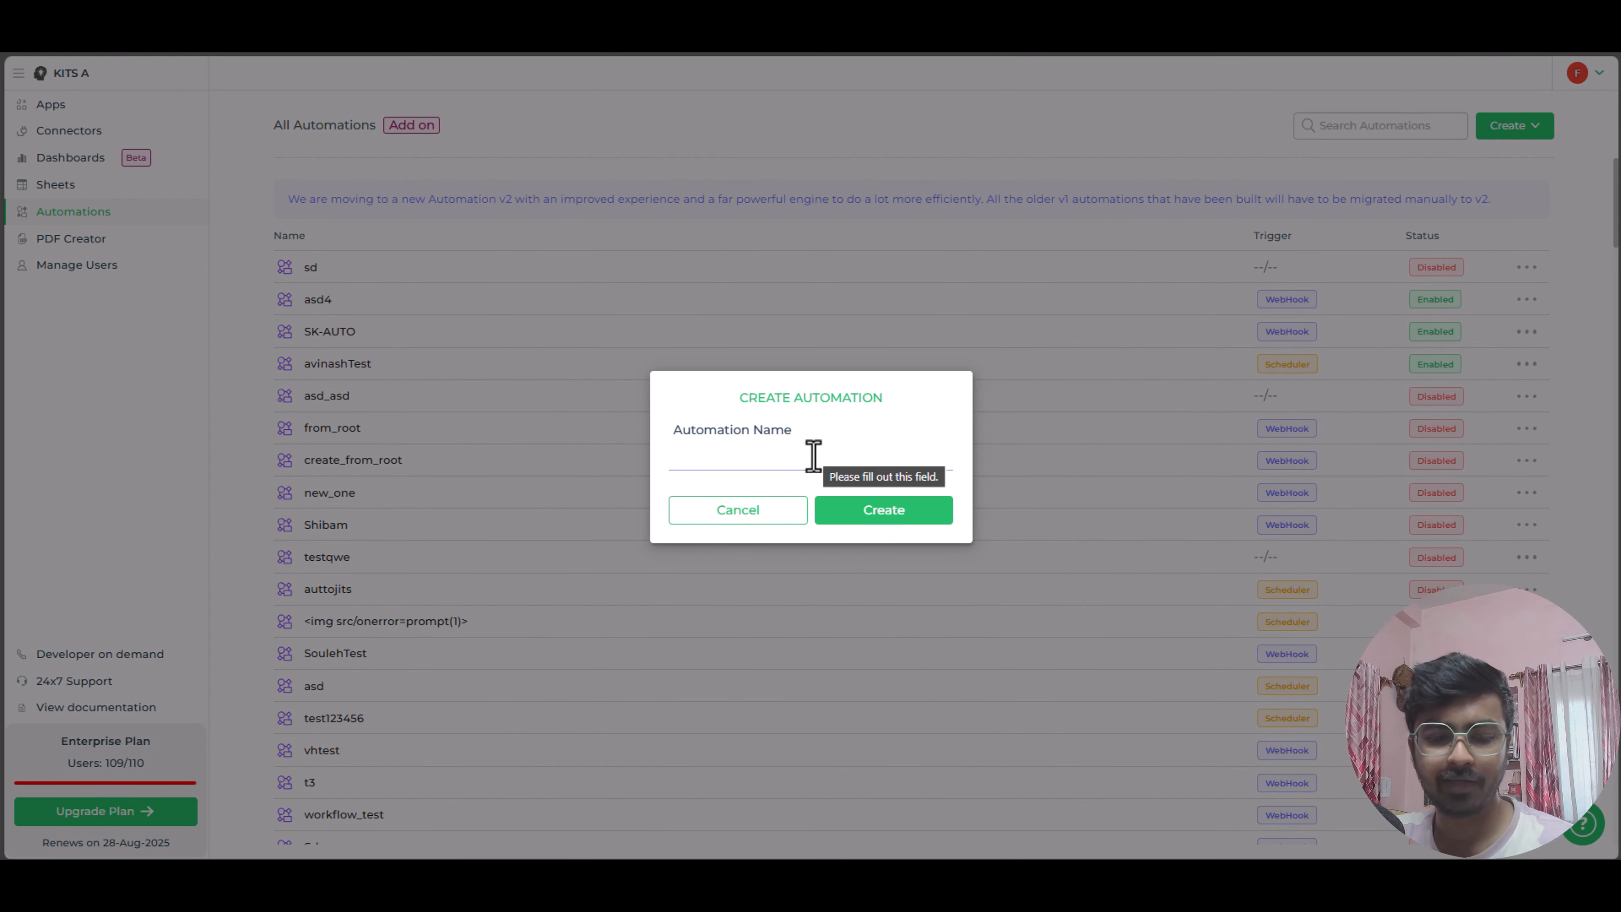
type("sdhar")
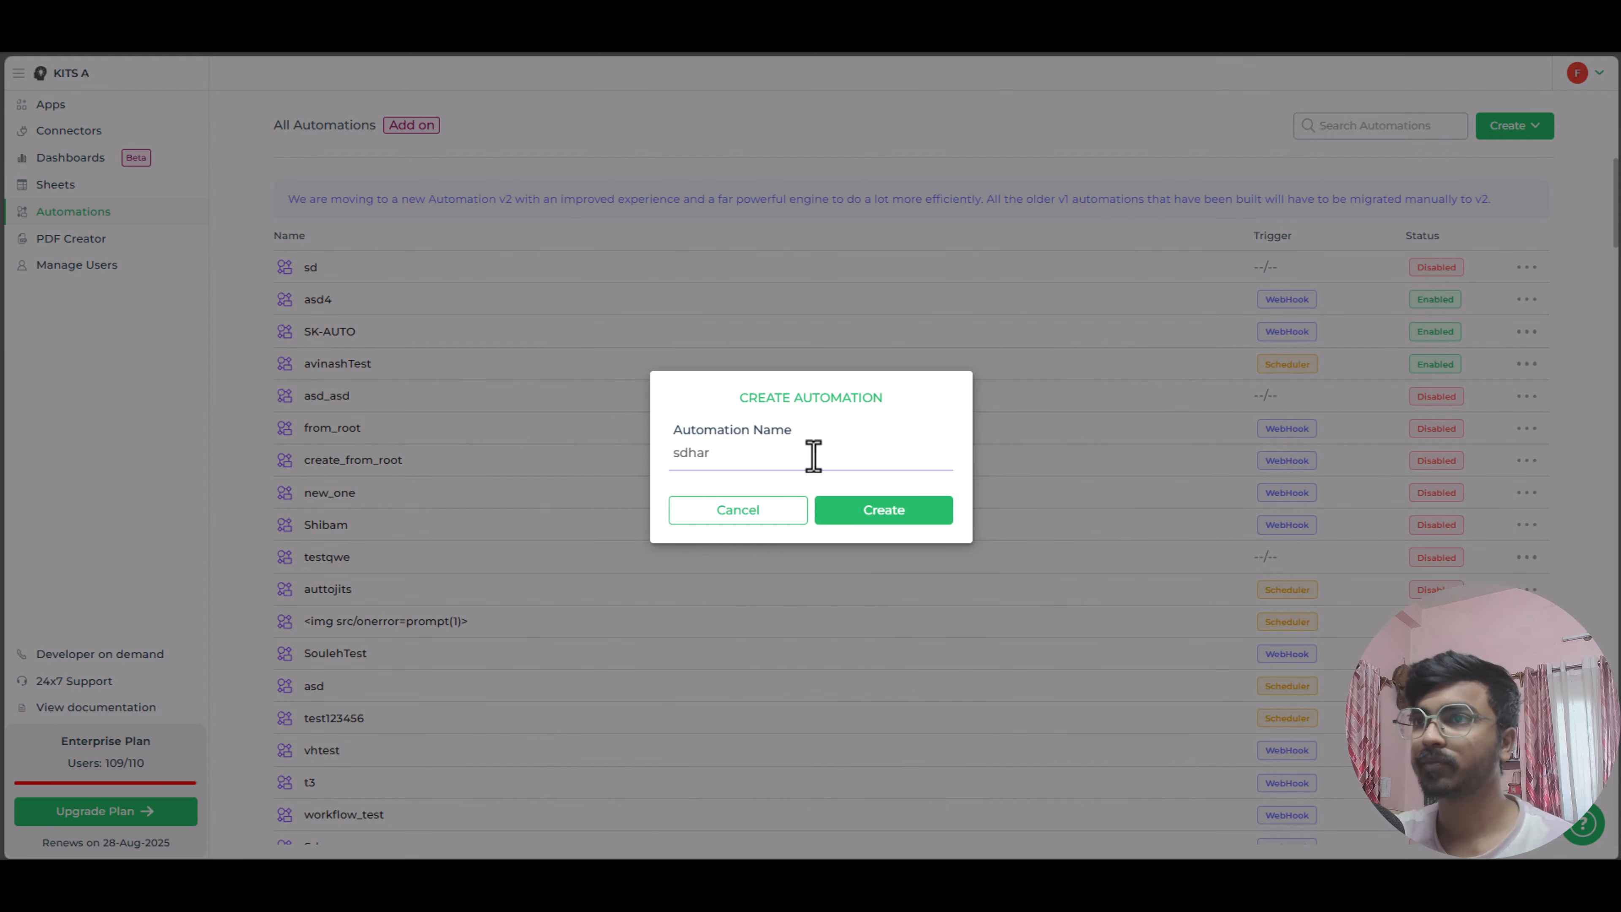
left_click(895, 513)
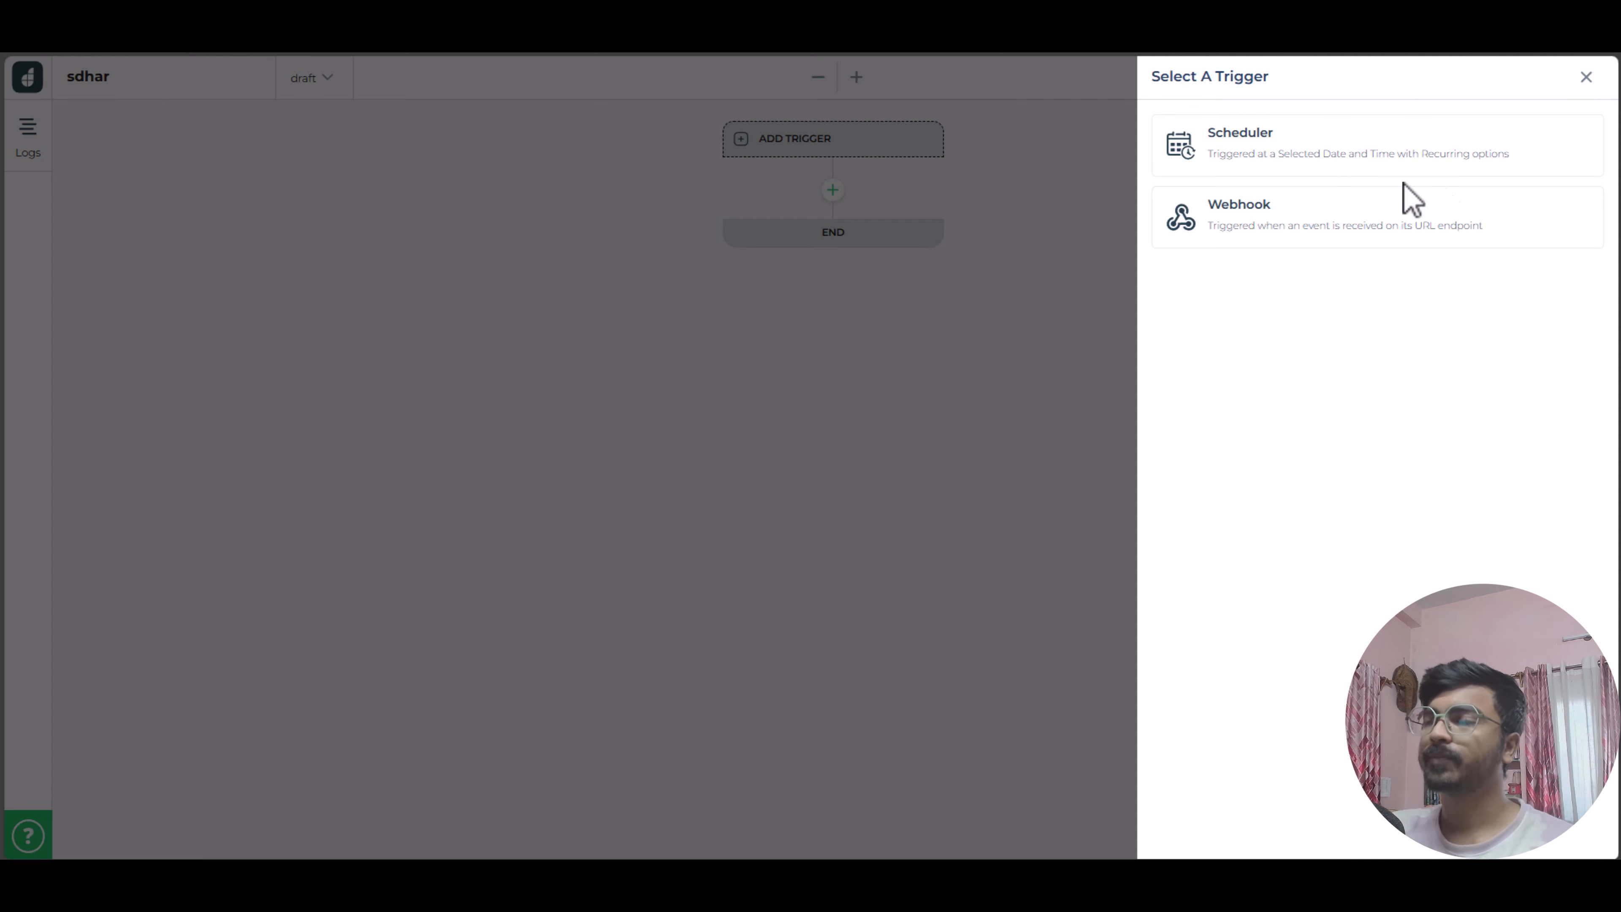
Add a Scheduler trigger with an interval repeating every hour at 0 minutes past the hour, after viewing the CRON options.
left_click(1243, 156)
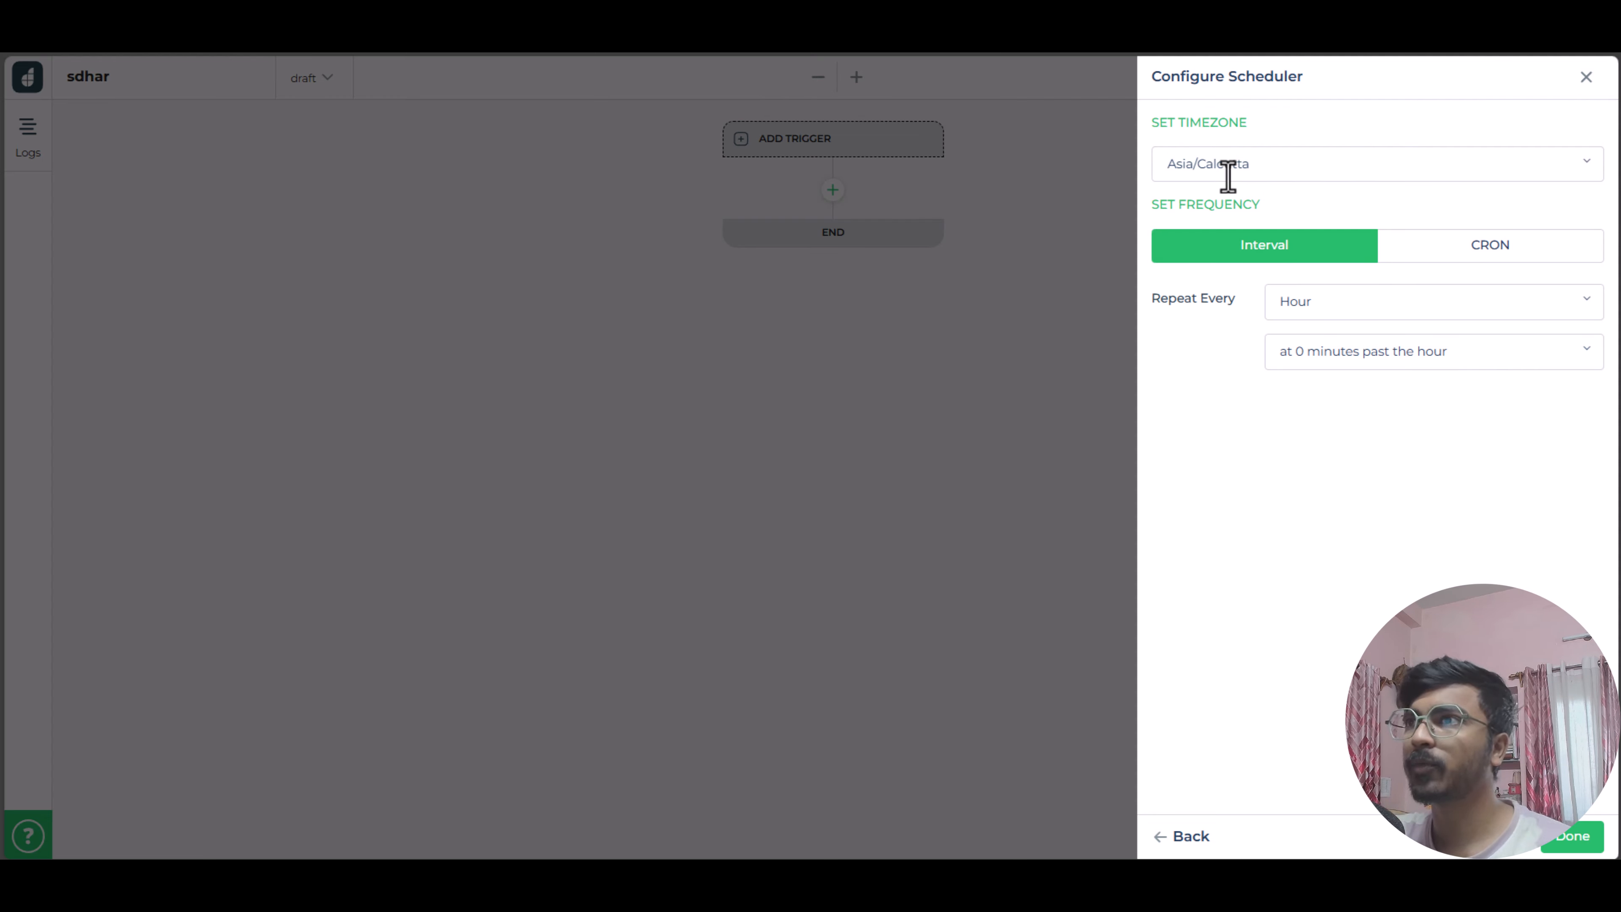
left_click(1491, 254)
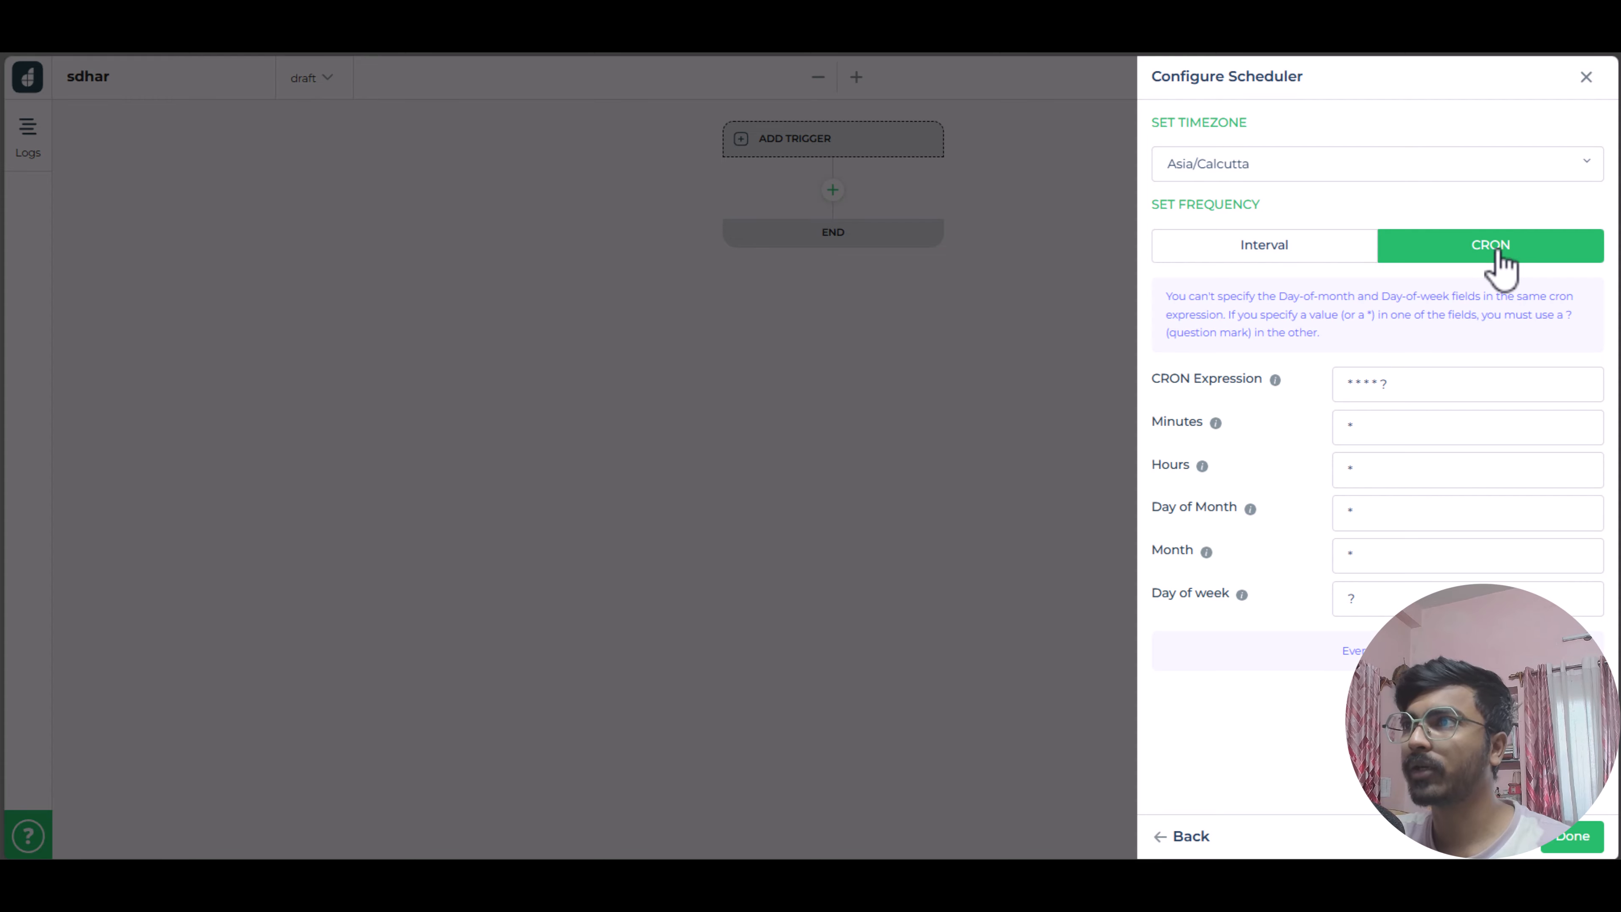
left_click(1346, 256)
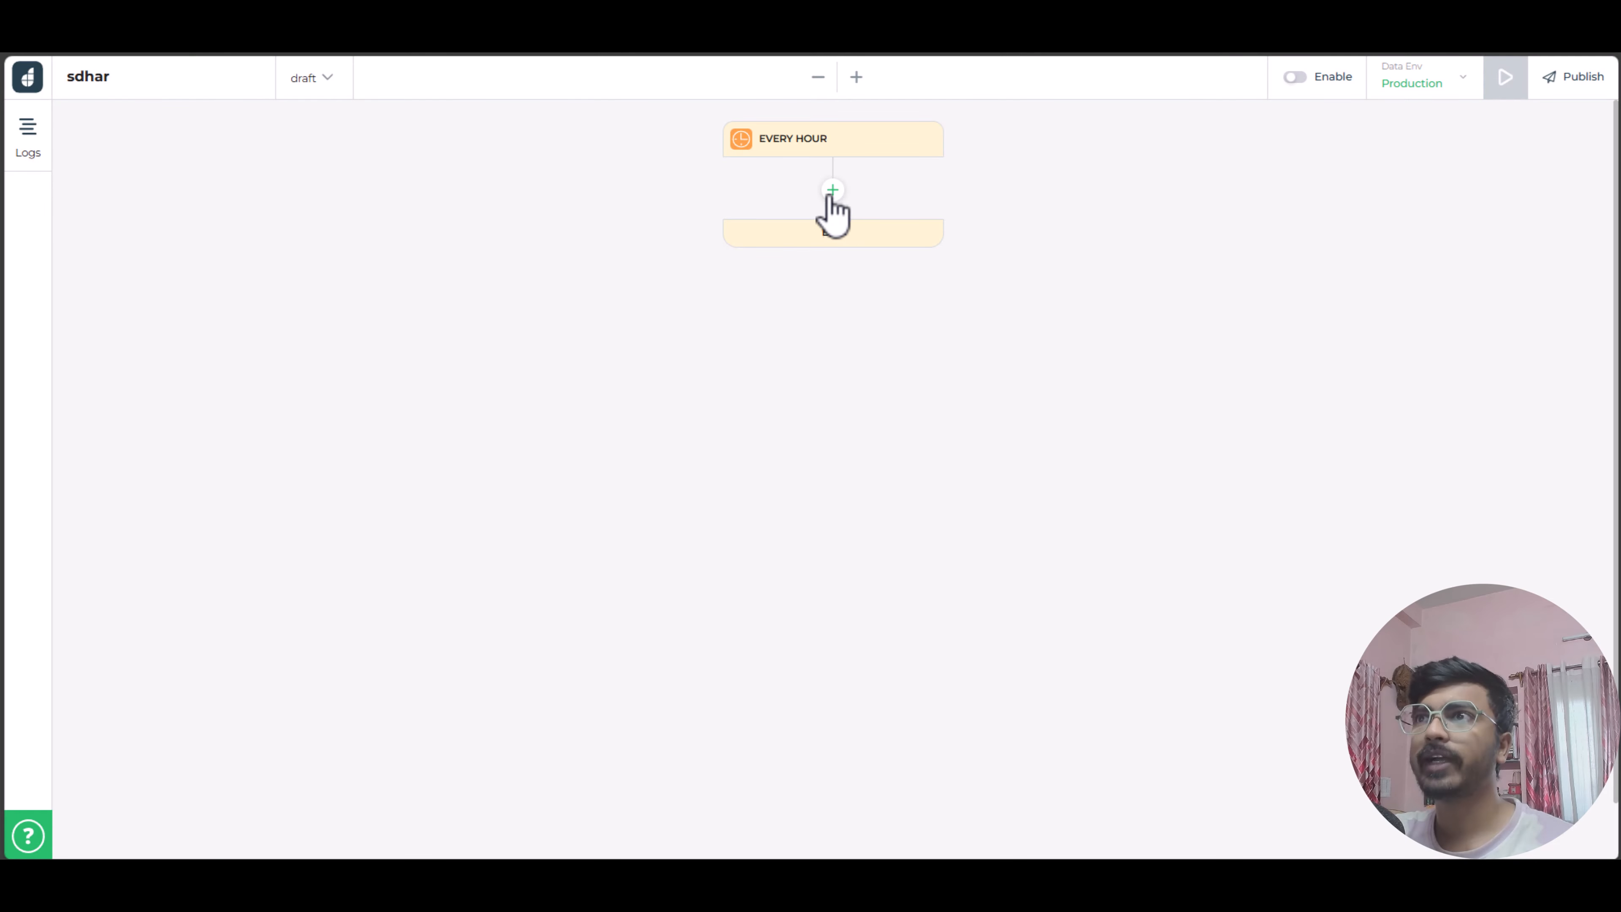
Browse the blocks that can be added below the hourly trigger, including the DronaHQ Managed ones.
left_click(833, 190)
mouse_move(997, 246)
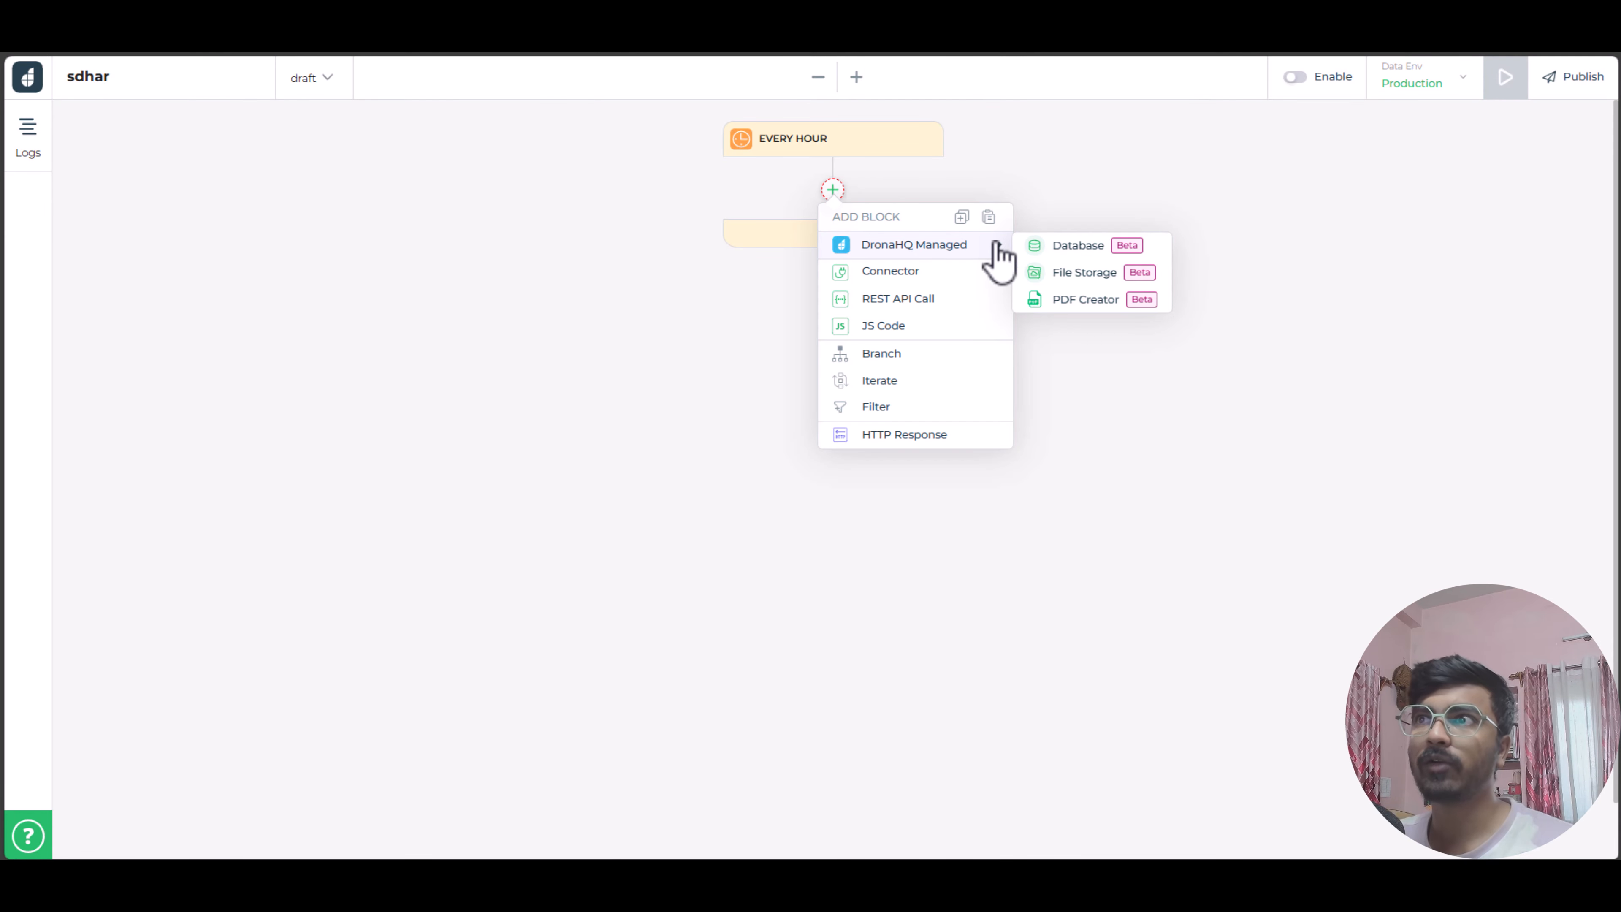